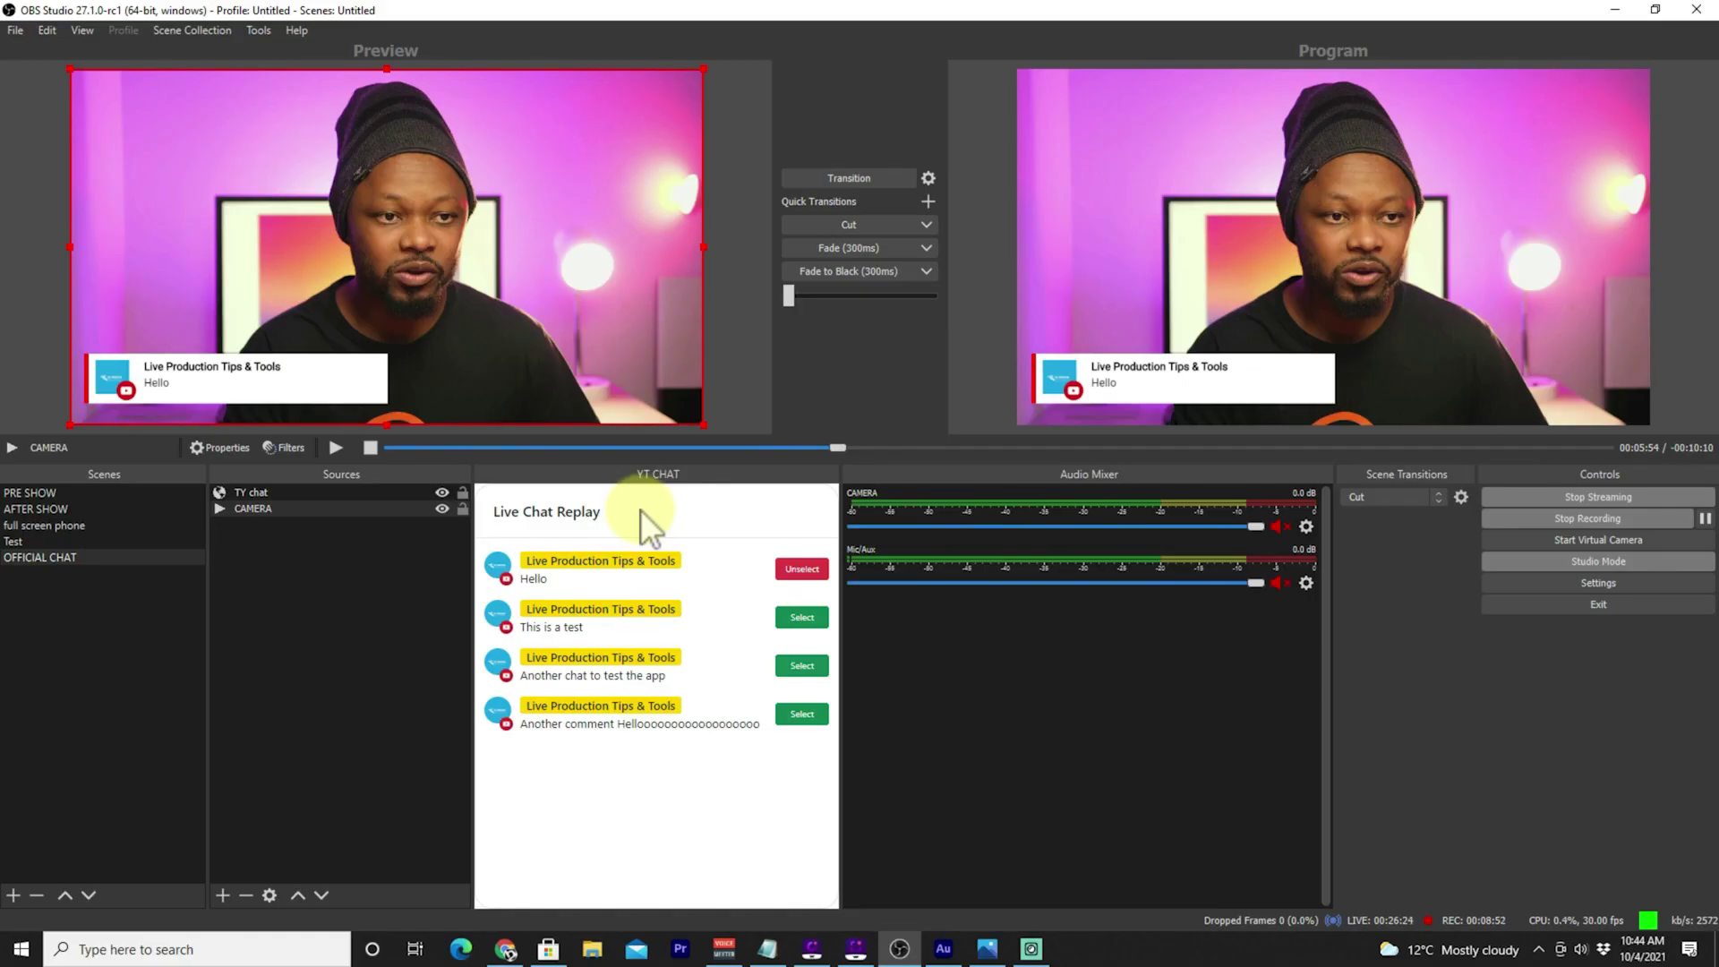
- Feature 'This is a test', 'Another chat to test the app' and the fourth comment as lower-thirds, unselecting each
left_click(335, 448)
left_click(802, 617)
left_click(802, 617)
left_click(803, 667)
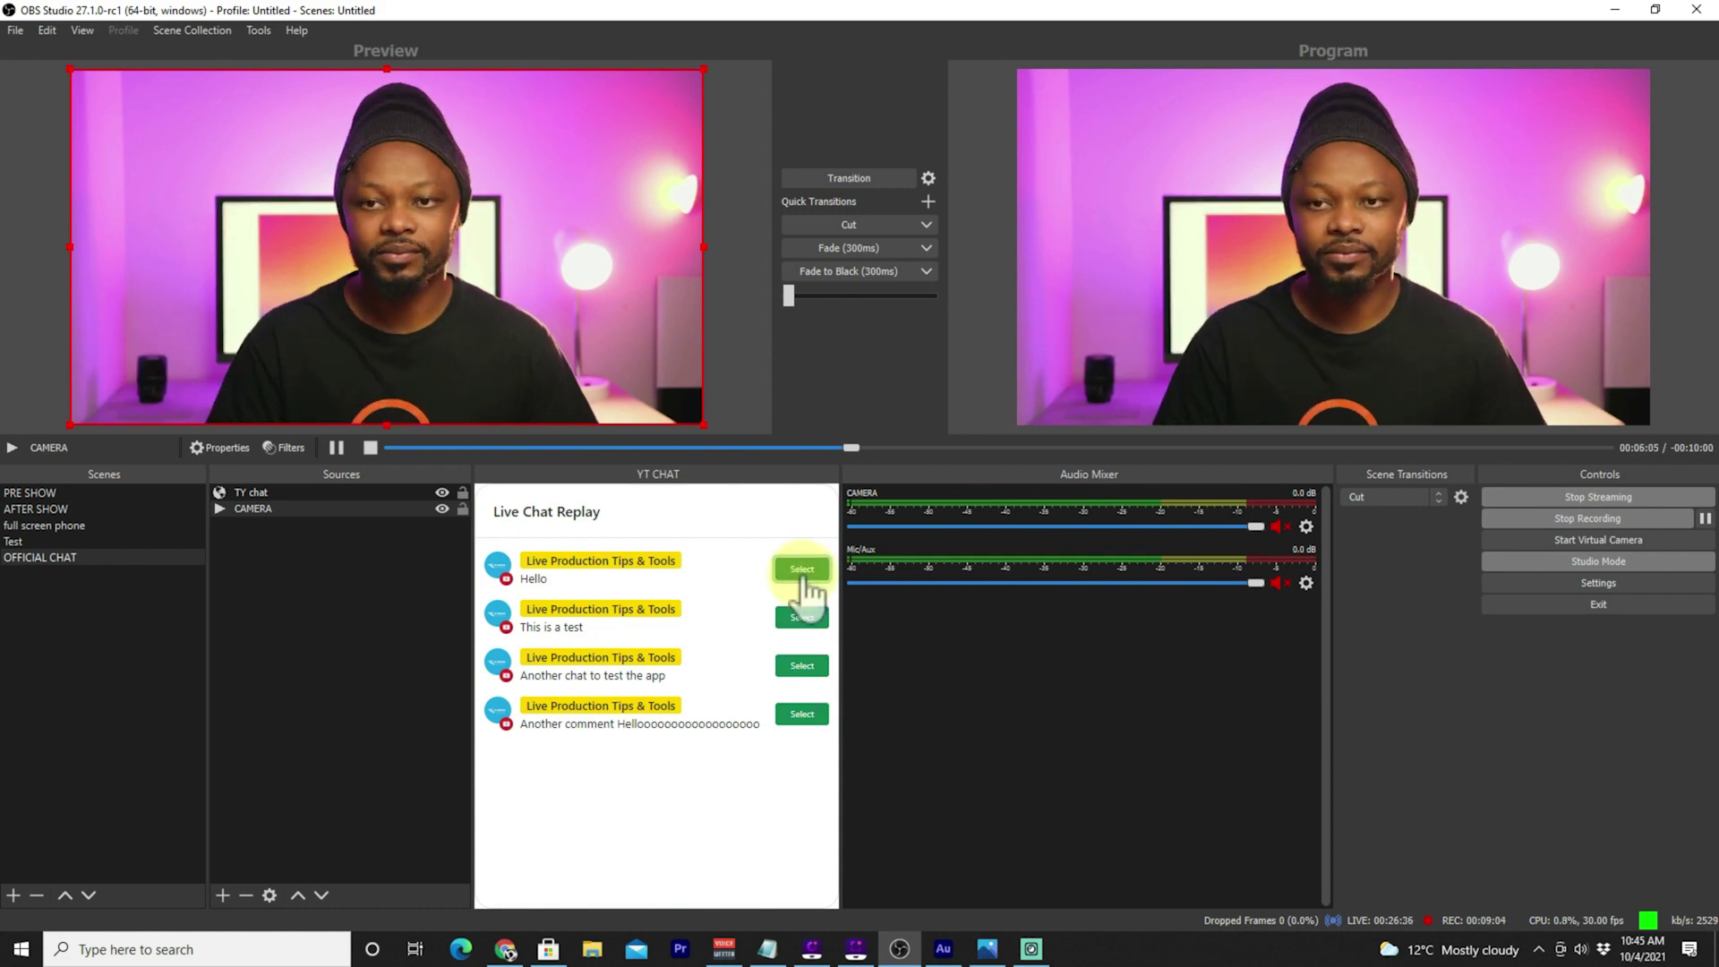
left_click(802, 714)
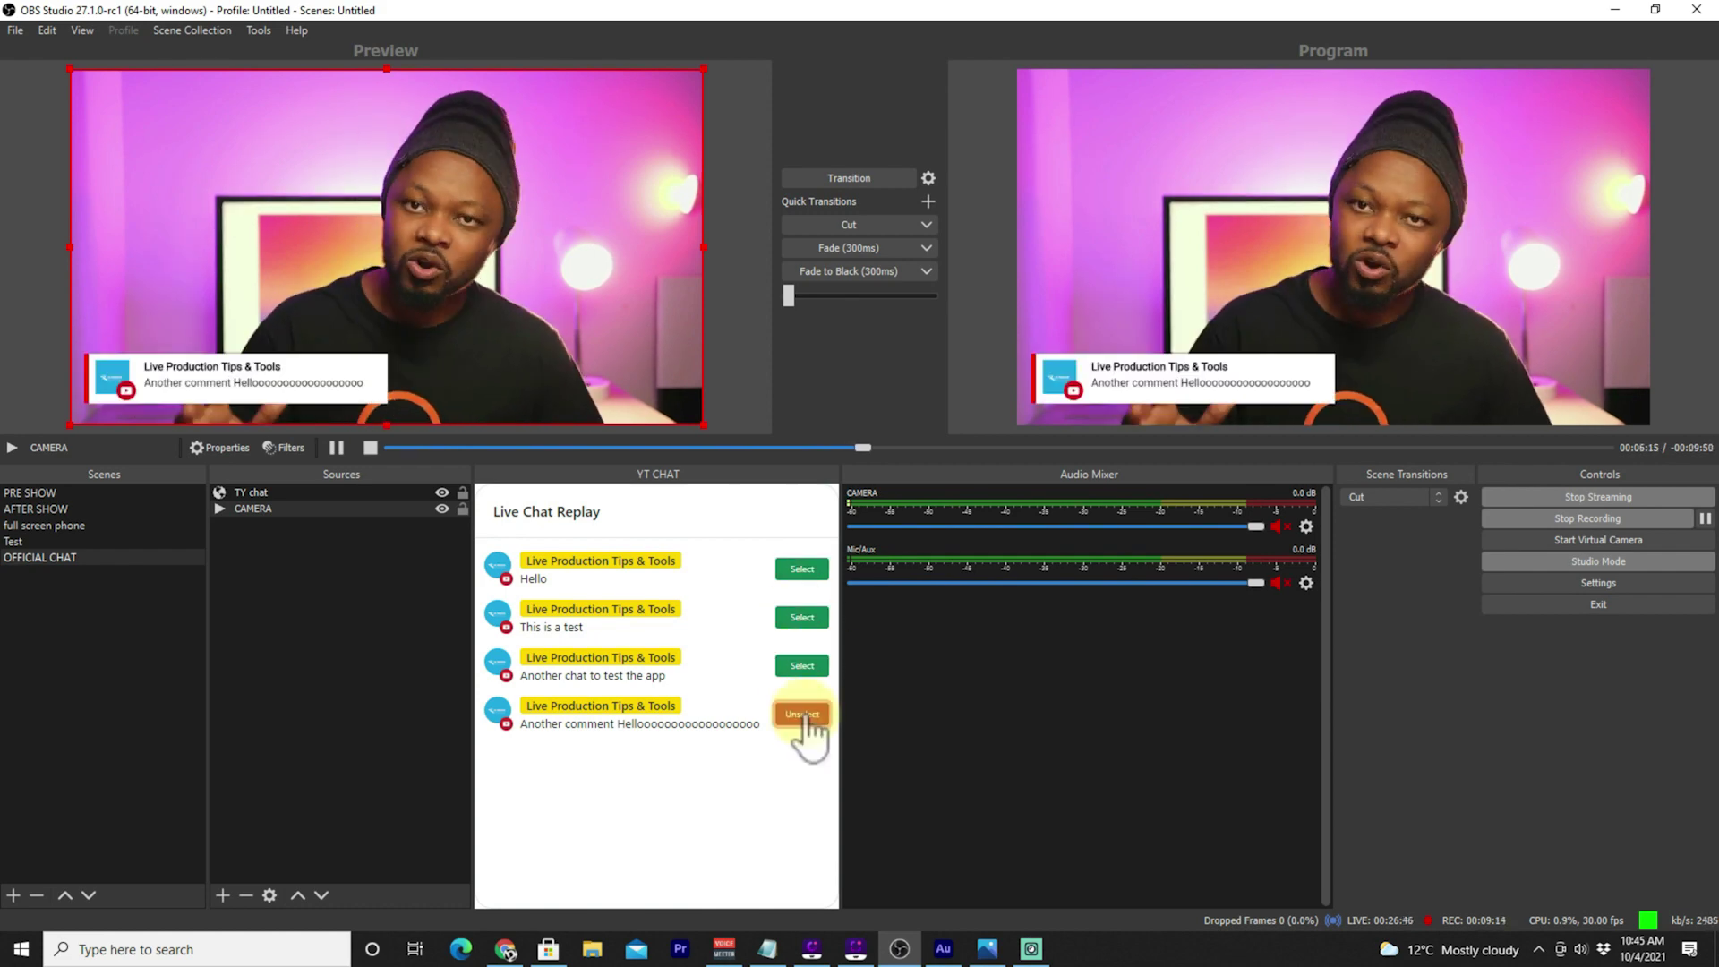
left_click(803, 713)
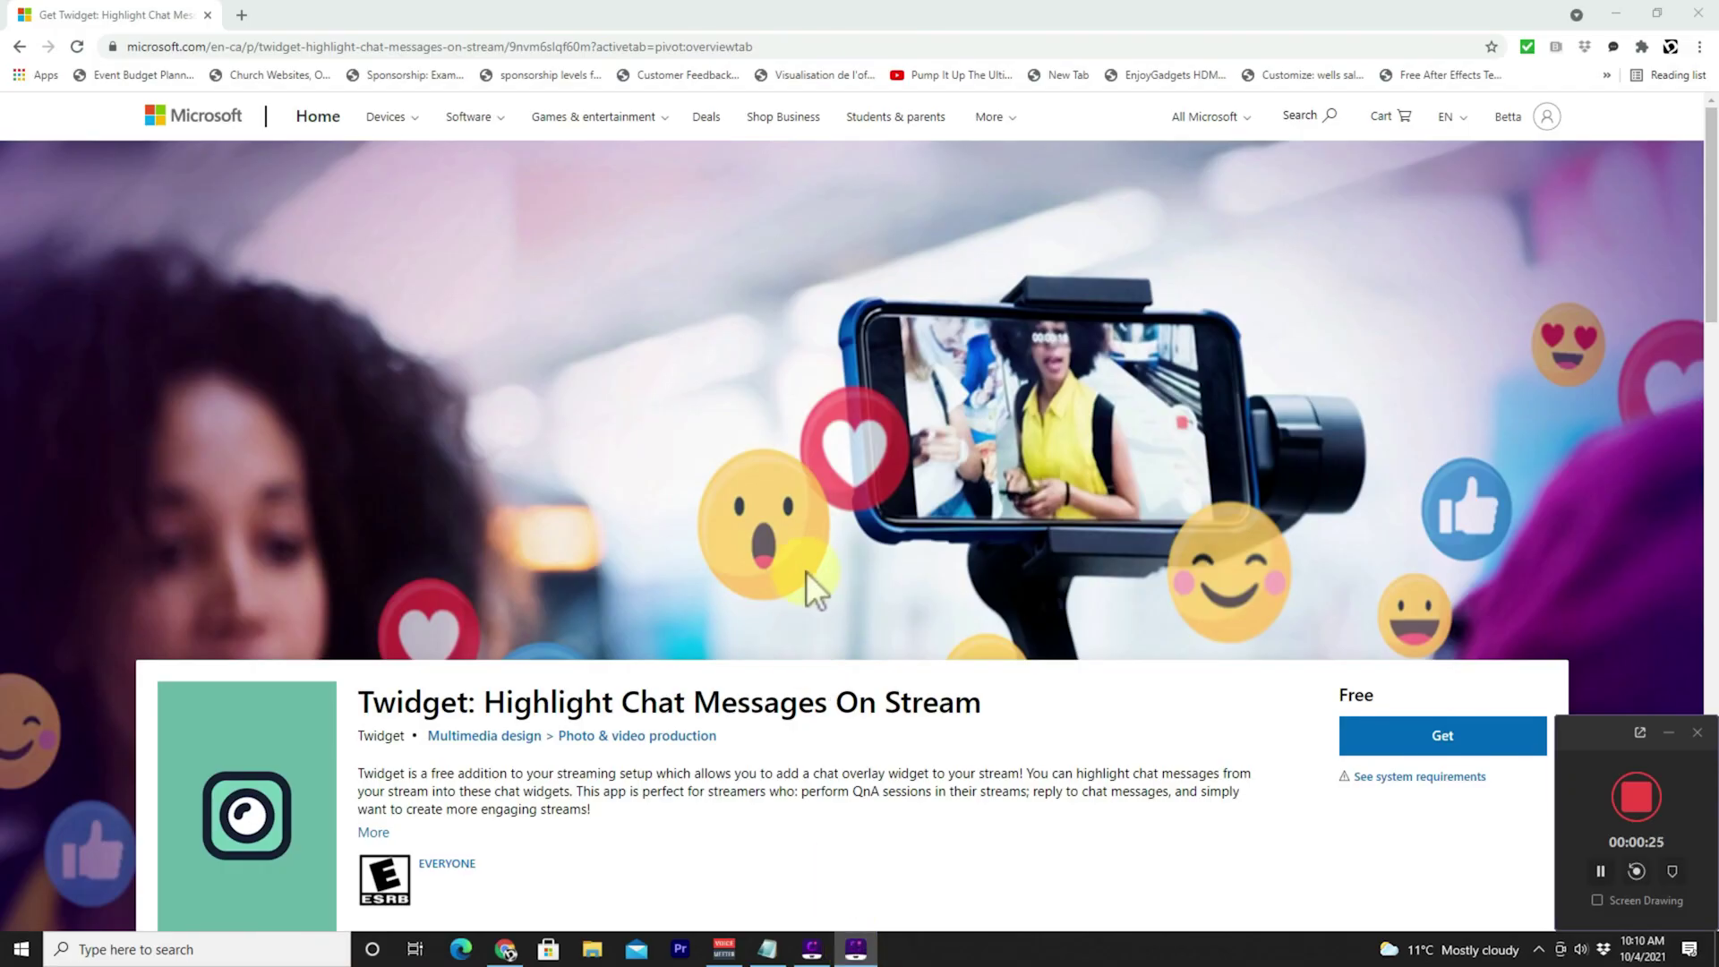
- Open Twidget's listing from its web page in Microsoft Store, install it, and launch it
left_click(1669, 730)
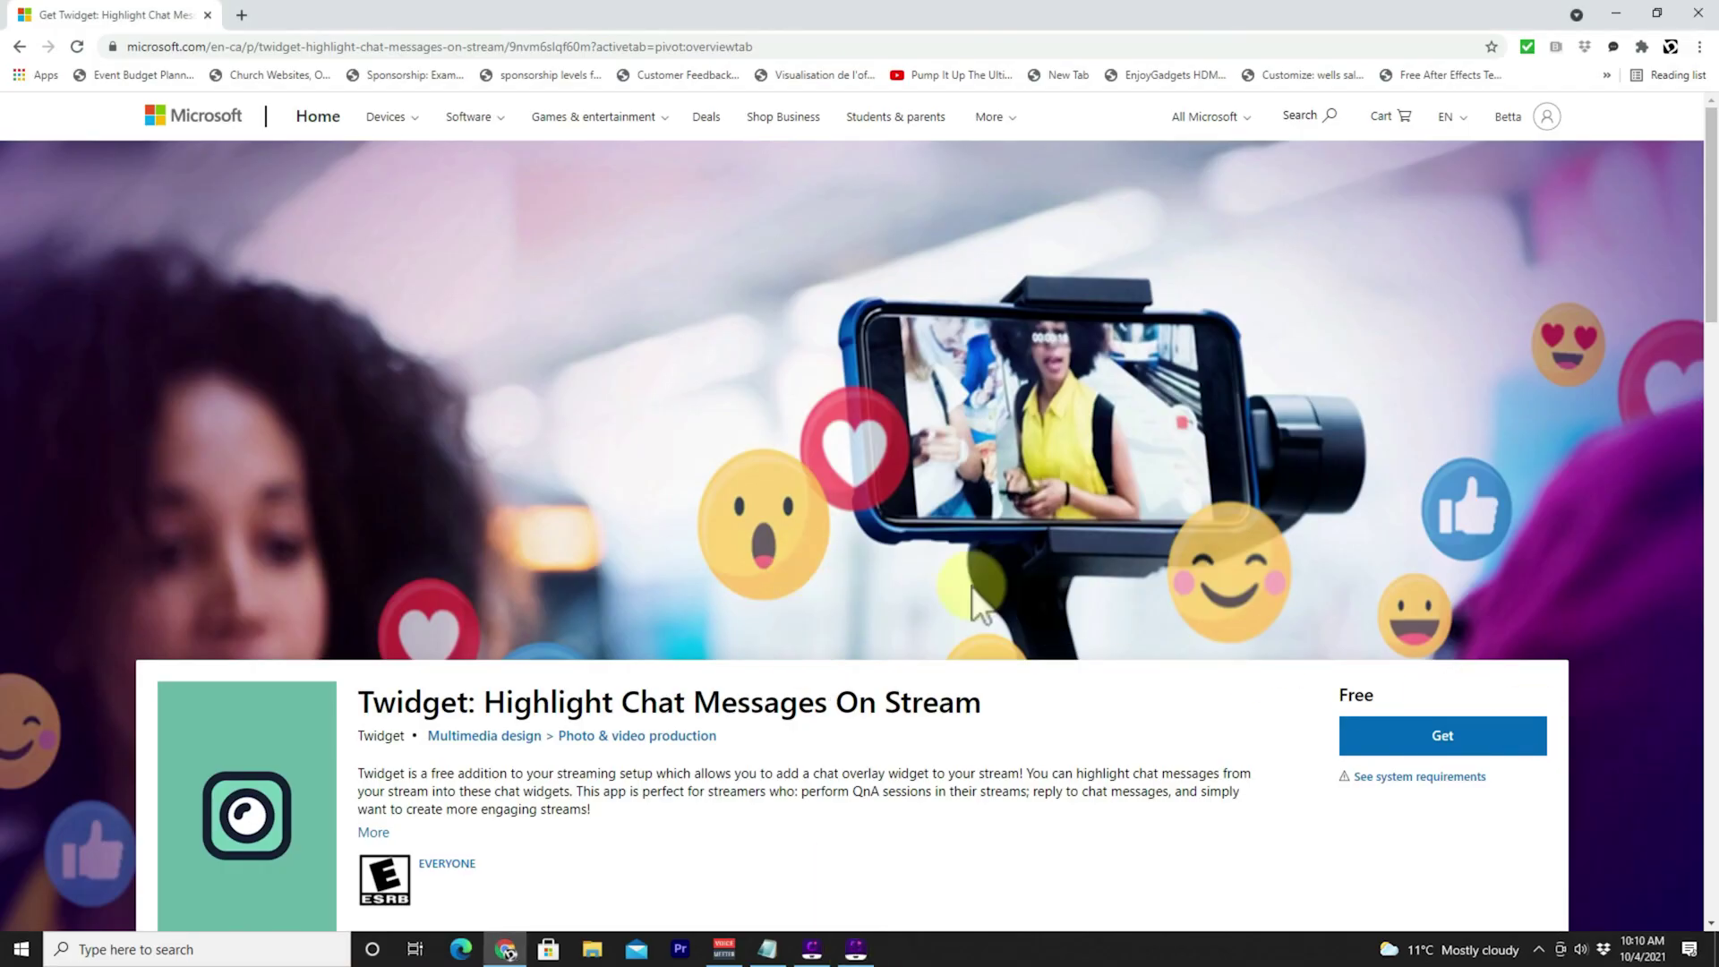
scroll(970, 586, "down", 4)
left_click(1404, 380)
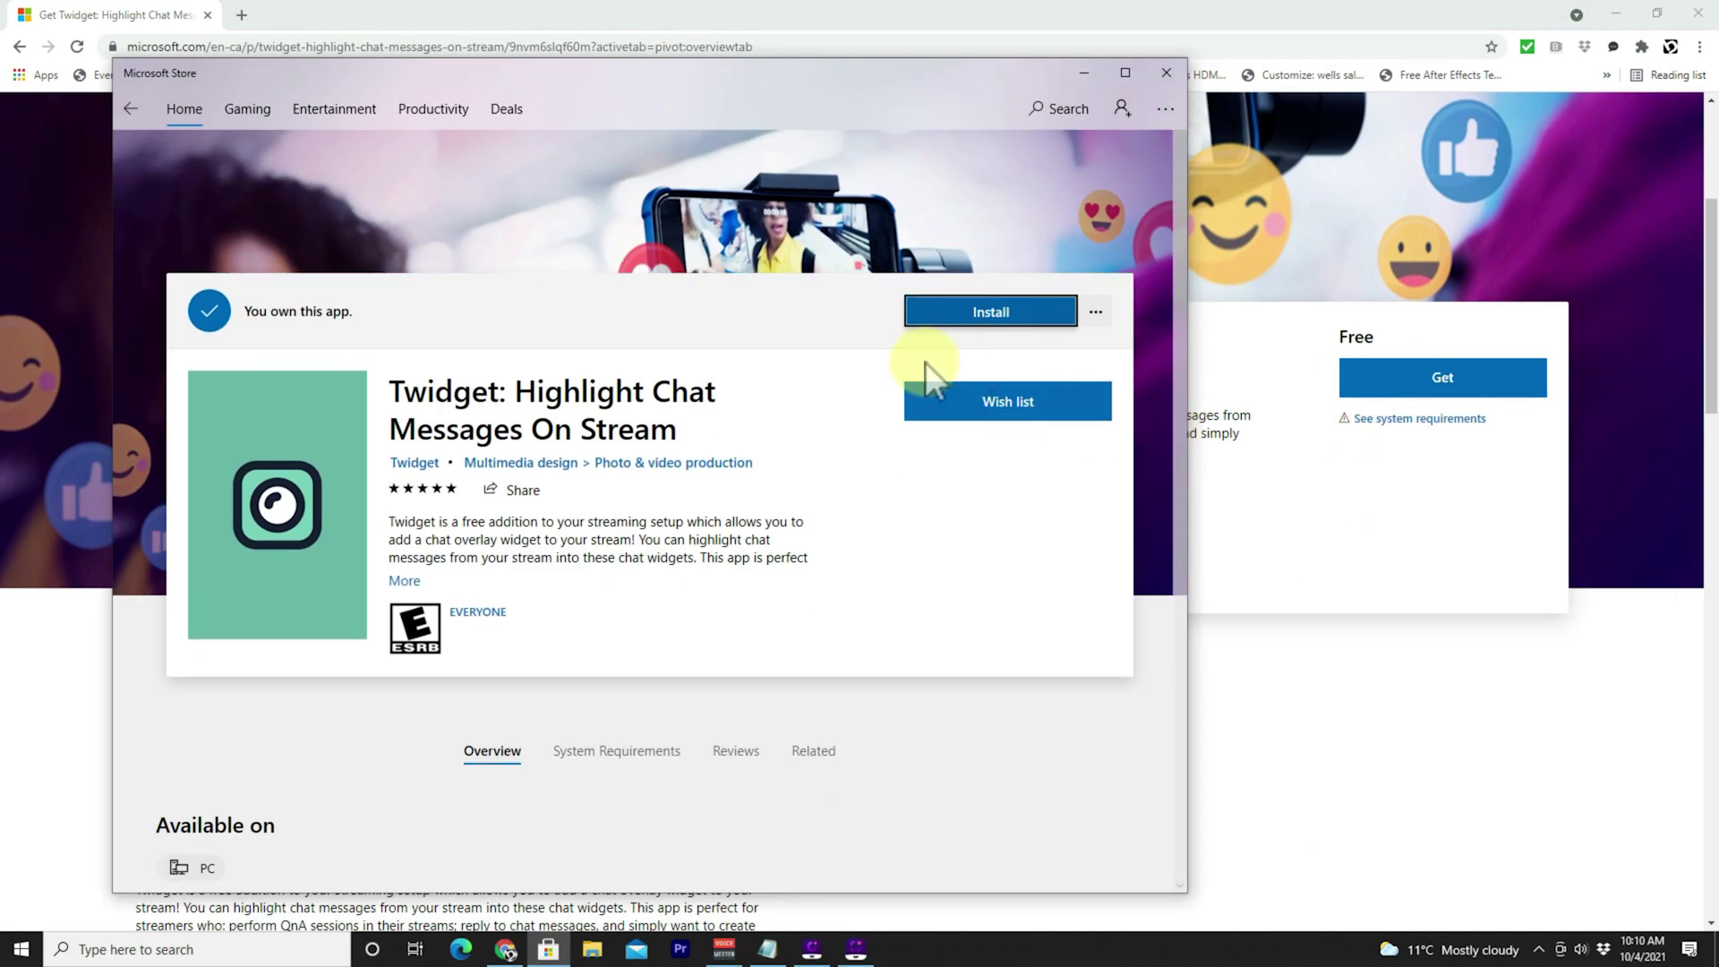
left_click(996, 311)
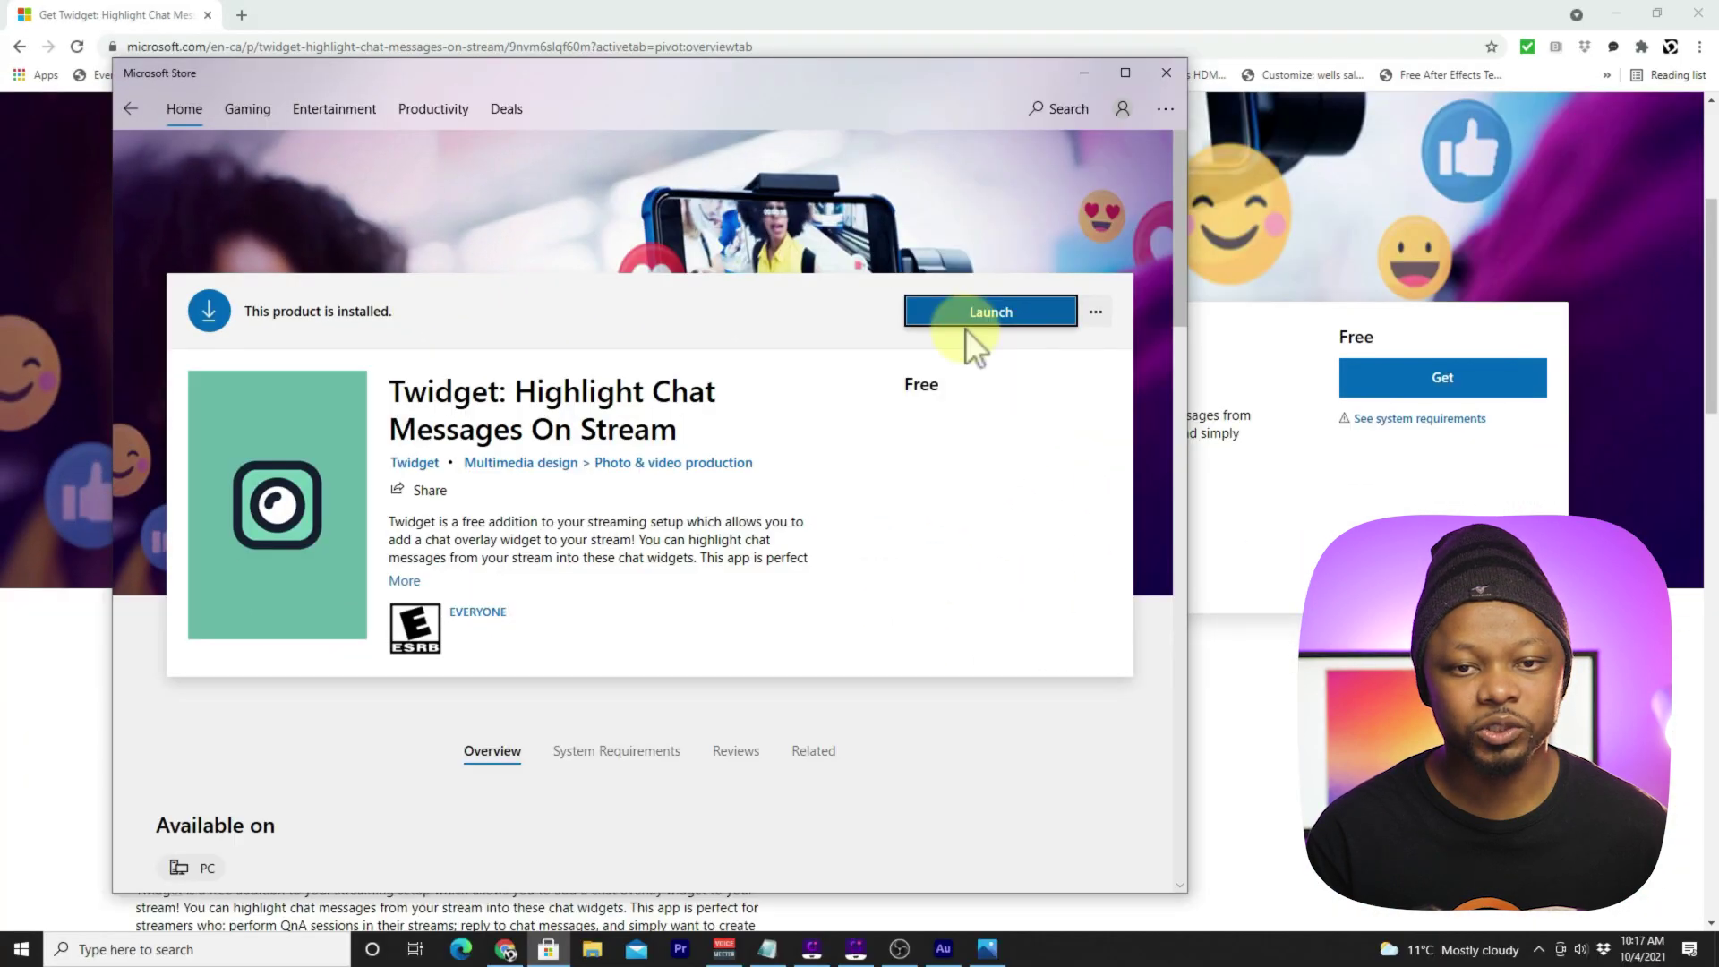
left_click(974, 329)
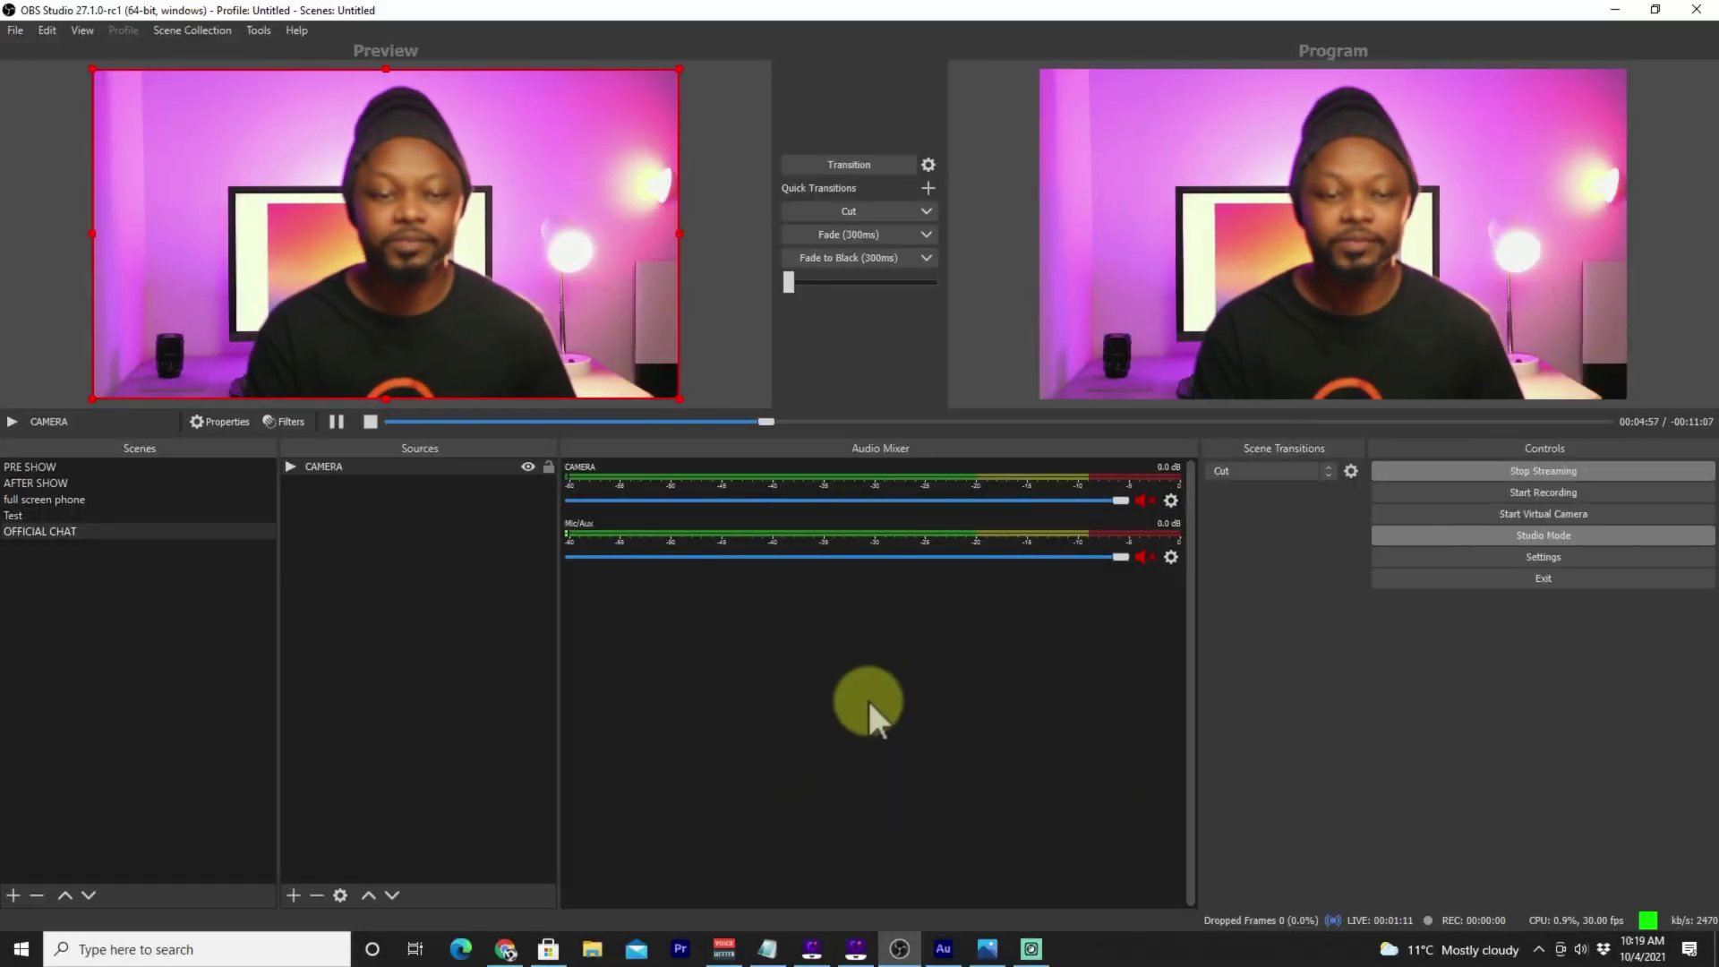
- Bring the YouTube live stream forward and send 'Hello' in its live chat
left_click(506, 949)
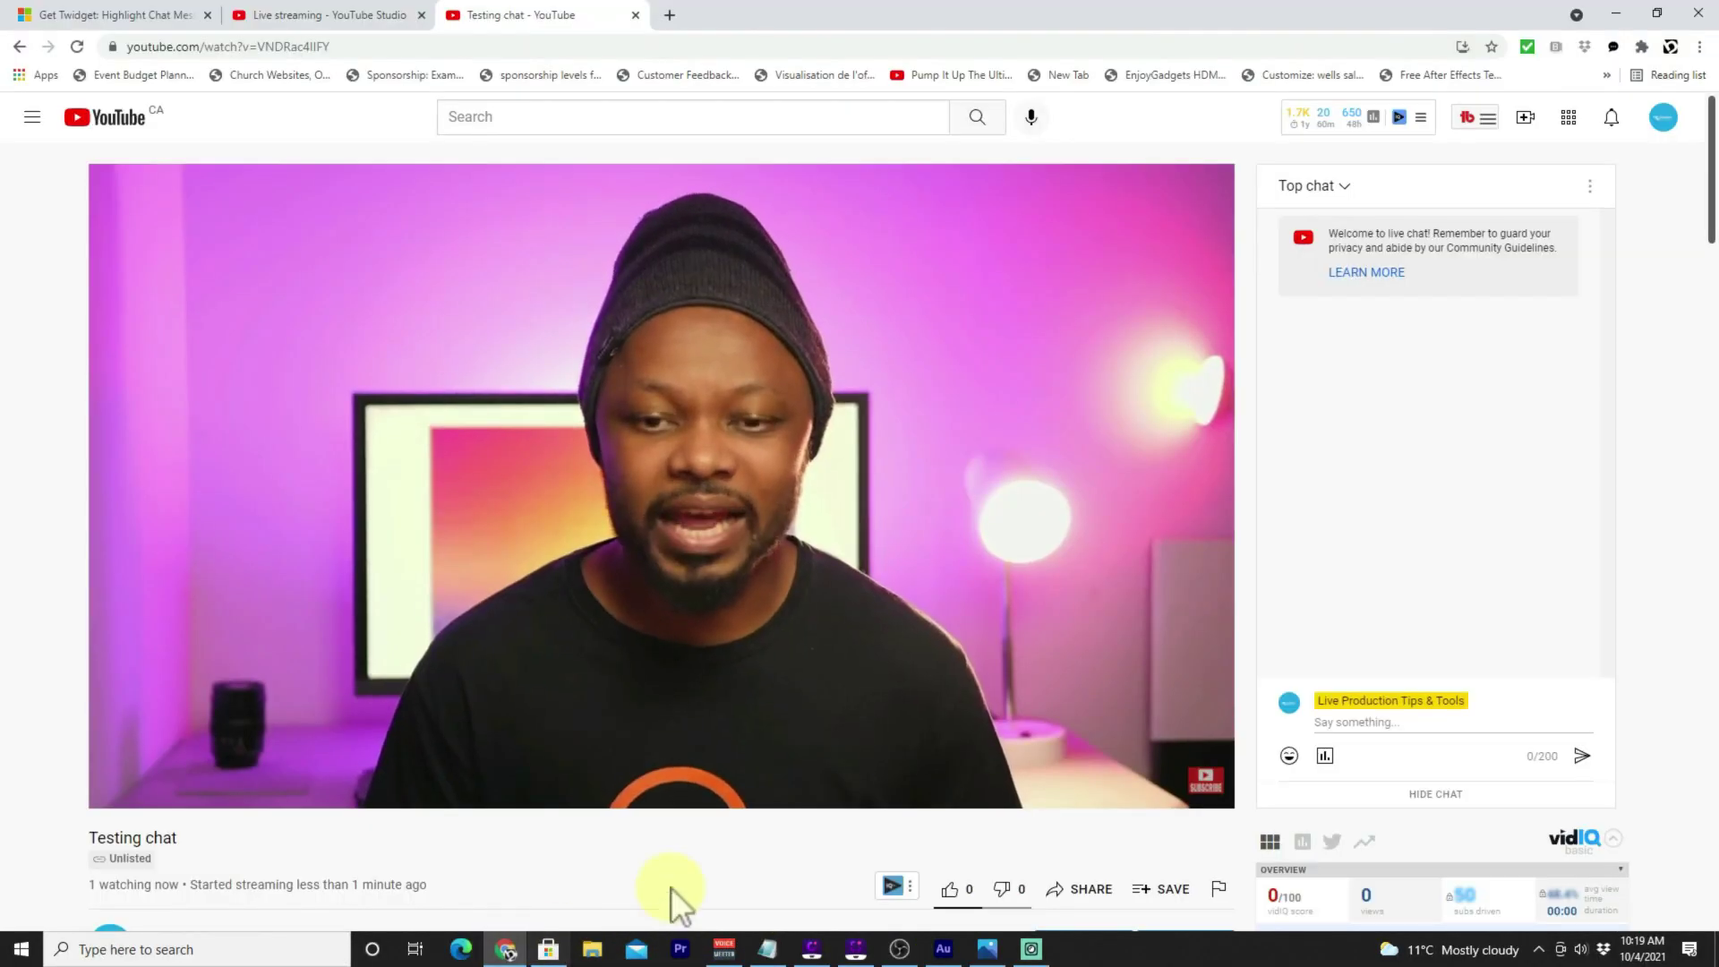
mouse_move(727, 632)
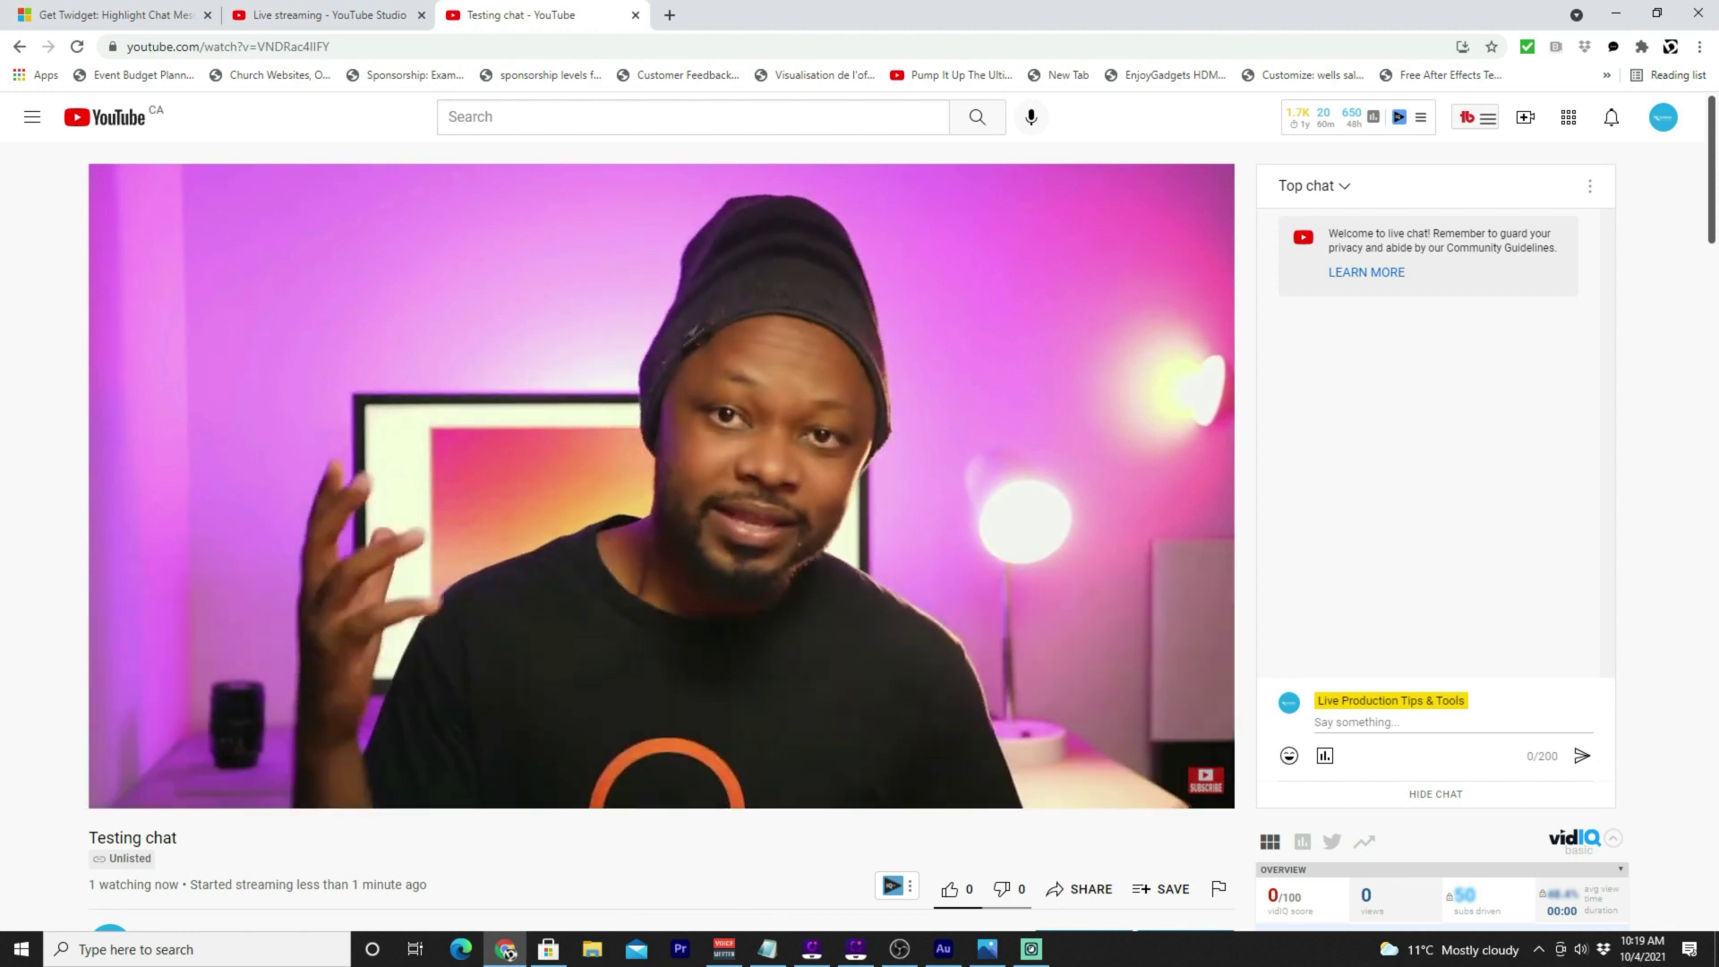
left_click(1357, 724)
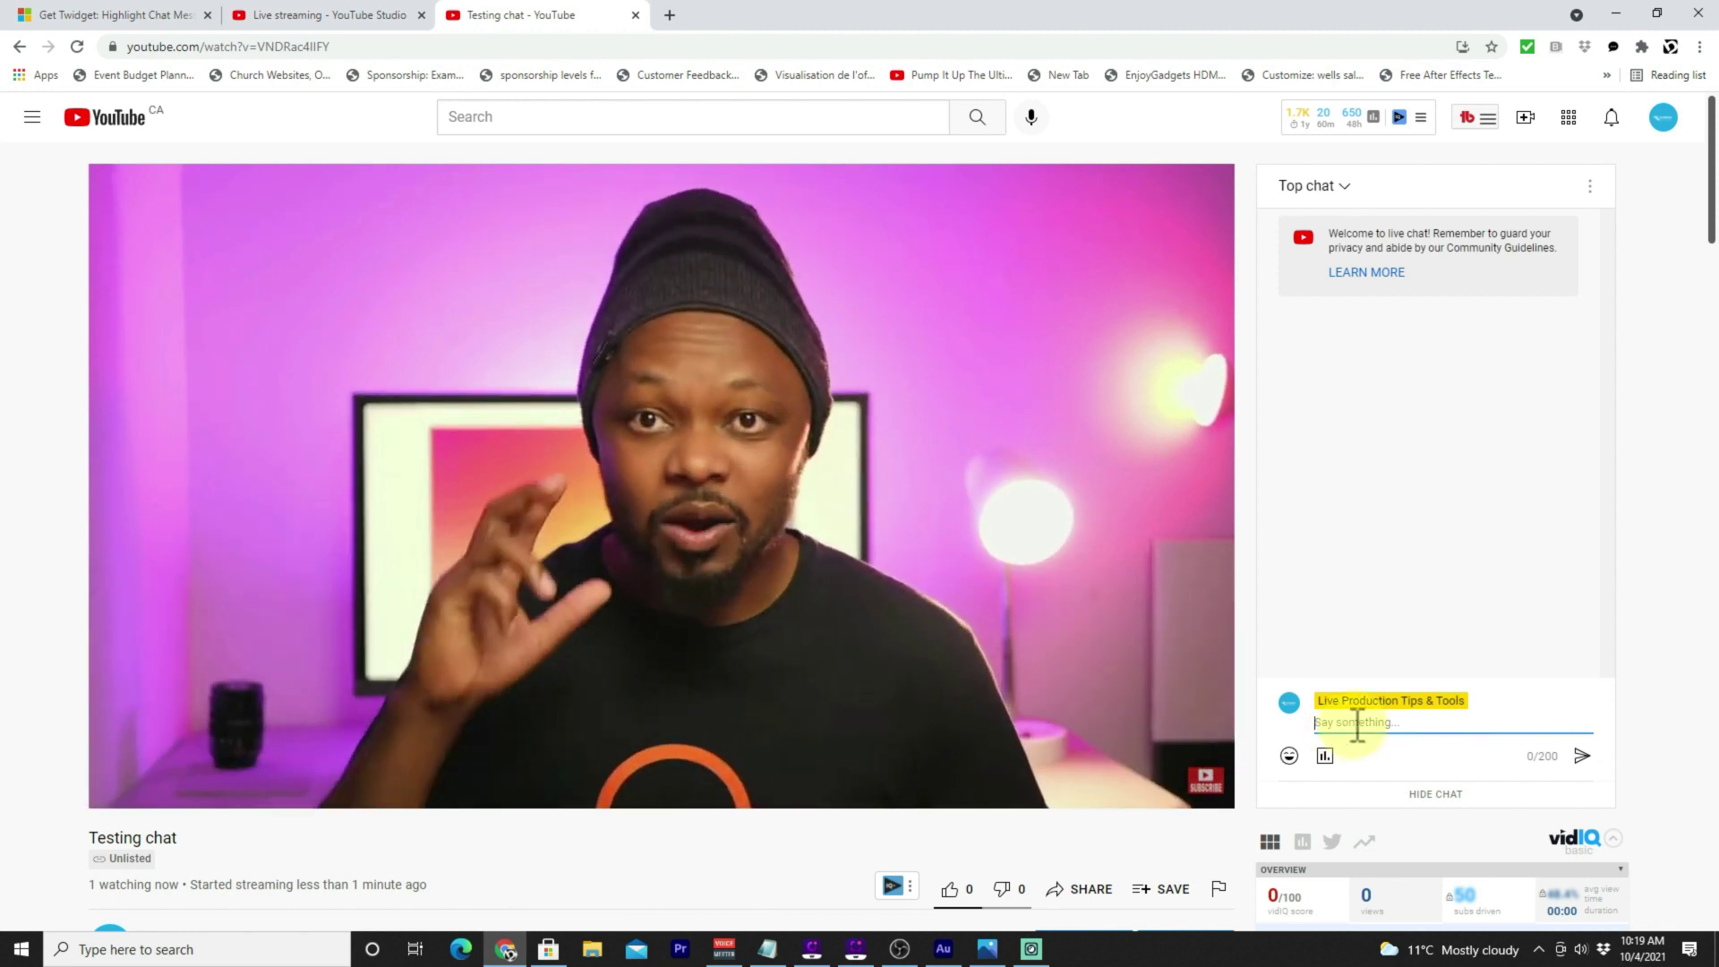
type("Hello")
key("Return")
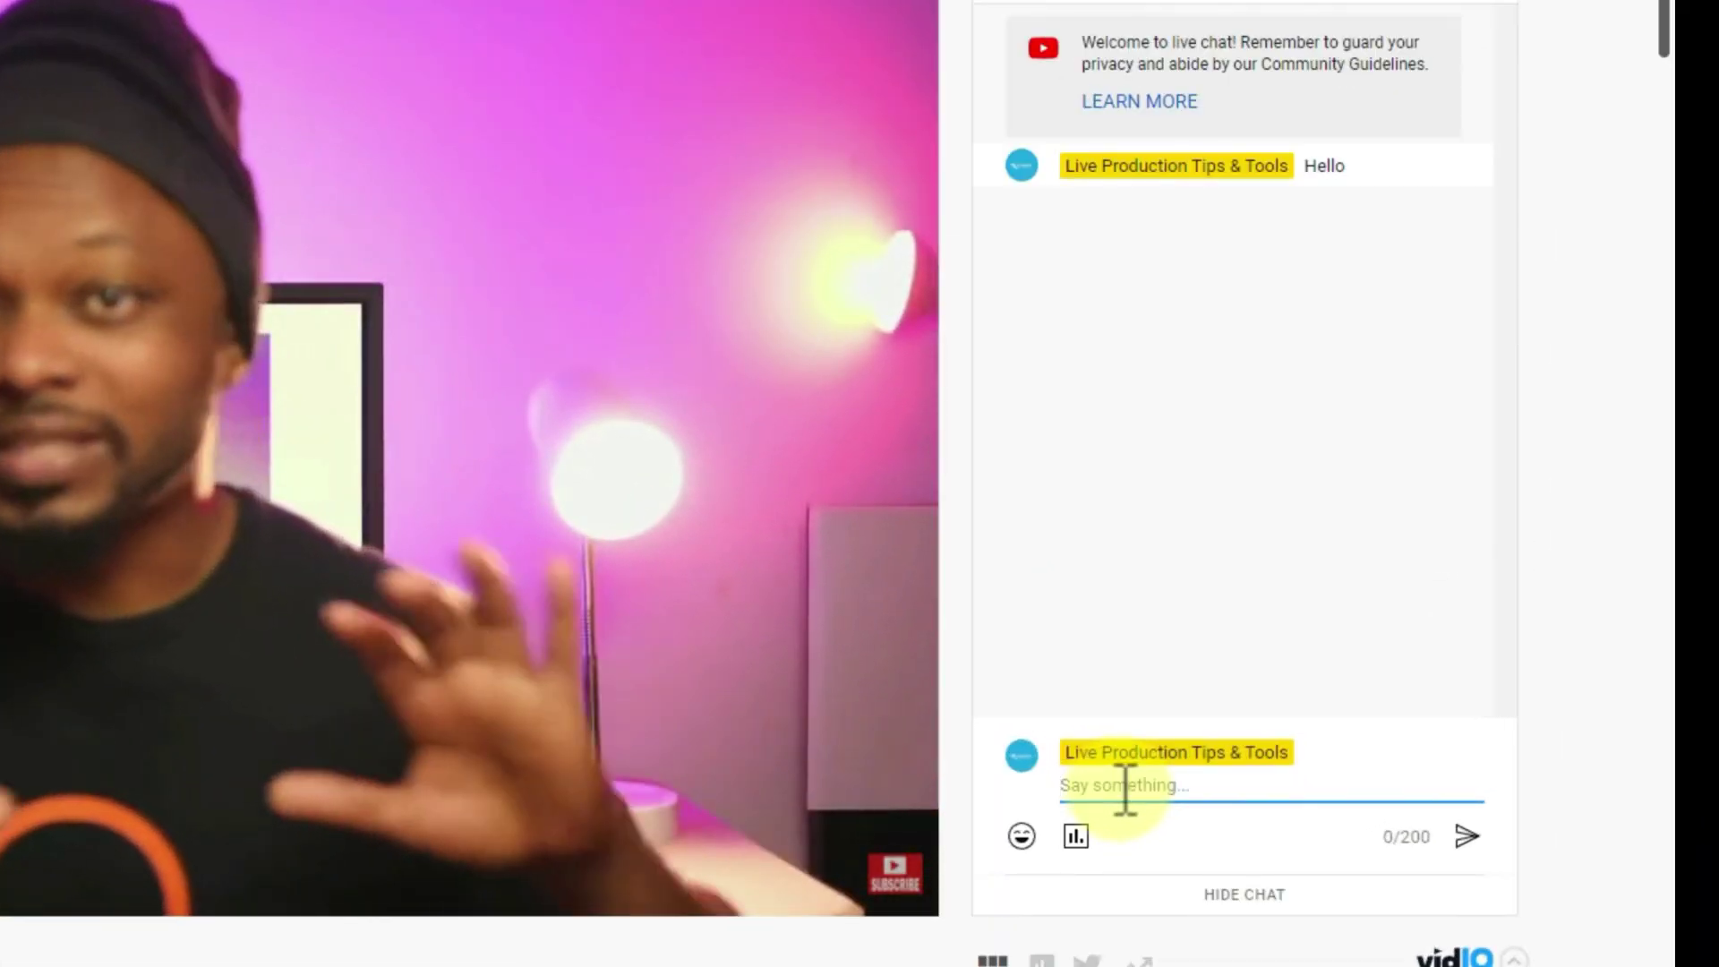
- Send 'This is a test' to the live chat, then switch back to OBS Studio
type("Thus a")
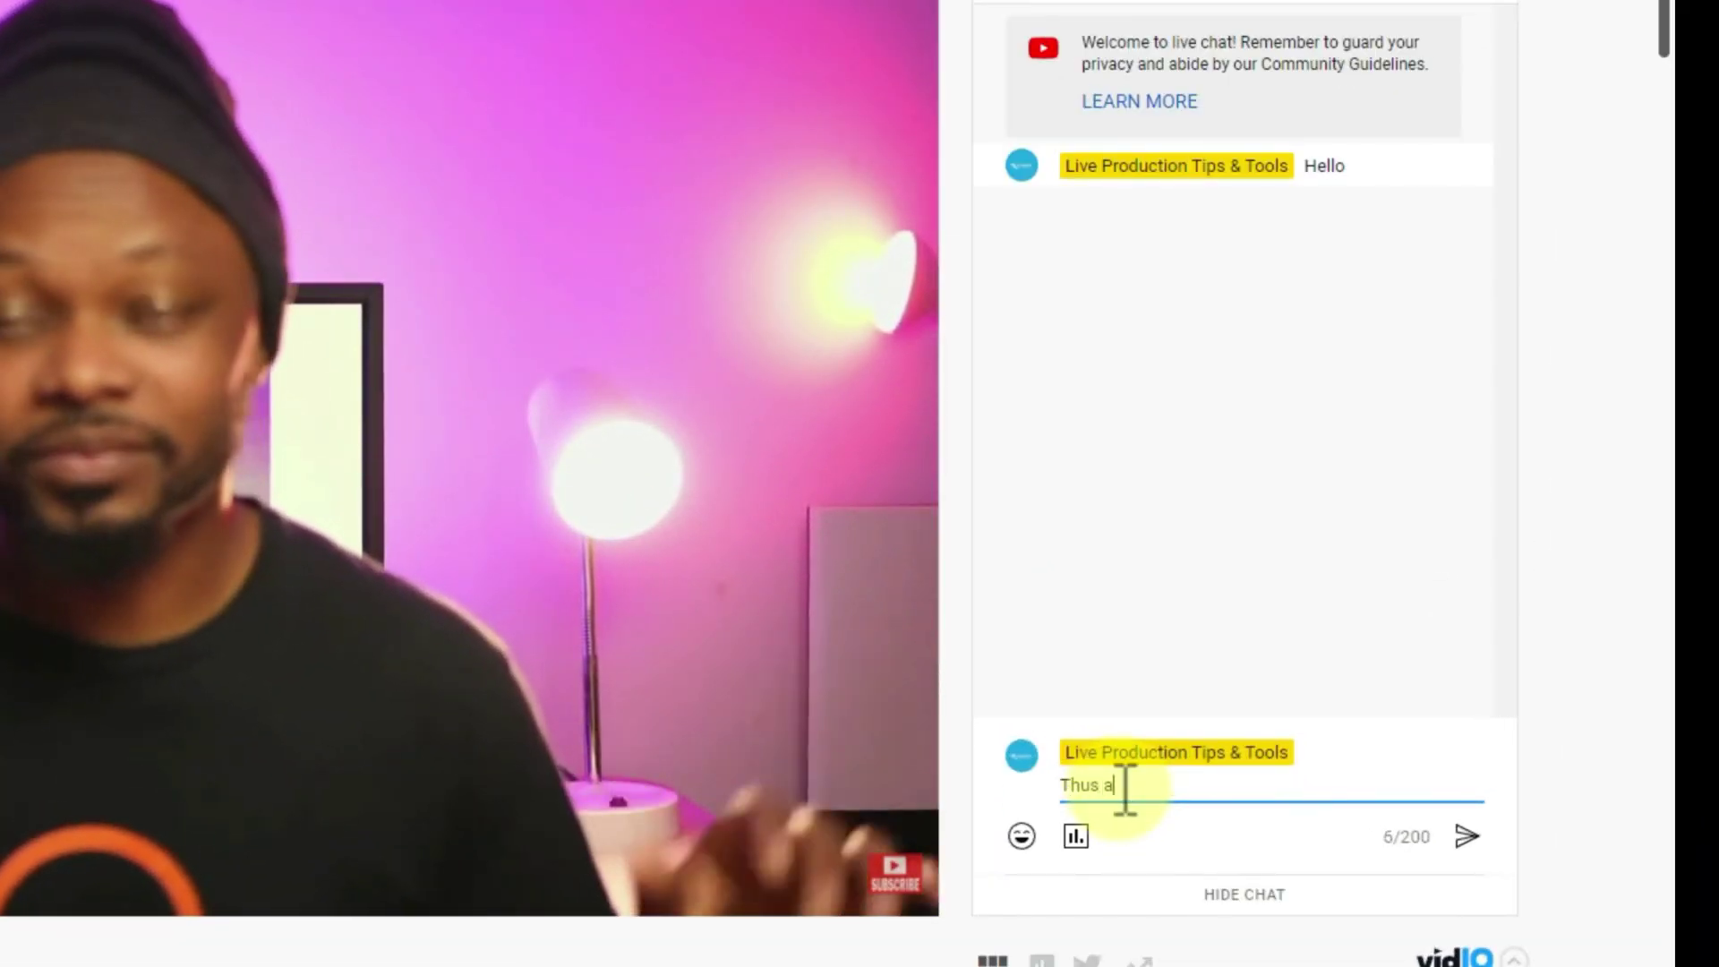
key("BackSpace")
key("BackSpace")
key("BackSpace")
key("BackSpace")
type("is is a ")
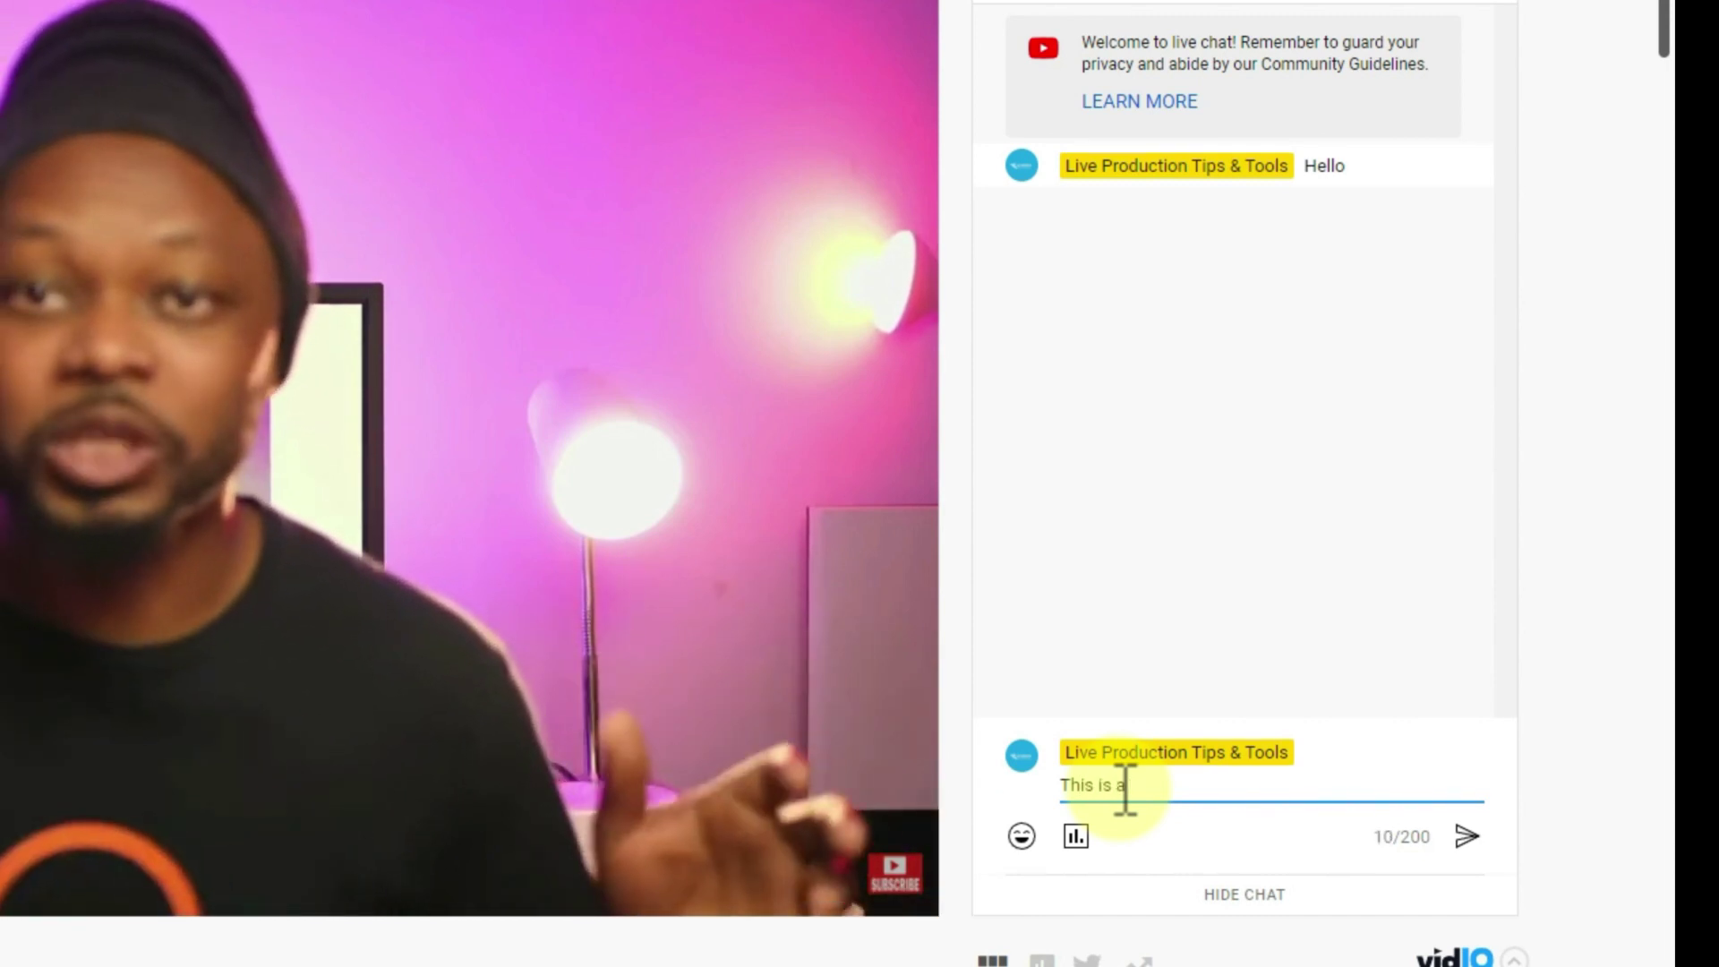
type("test")
key("Return")
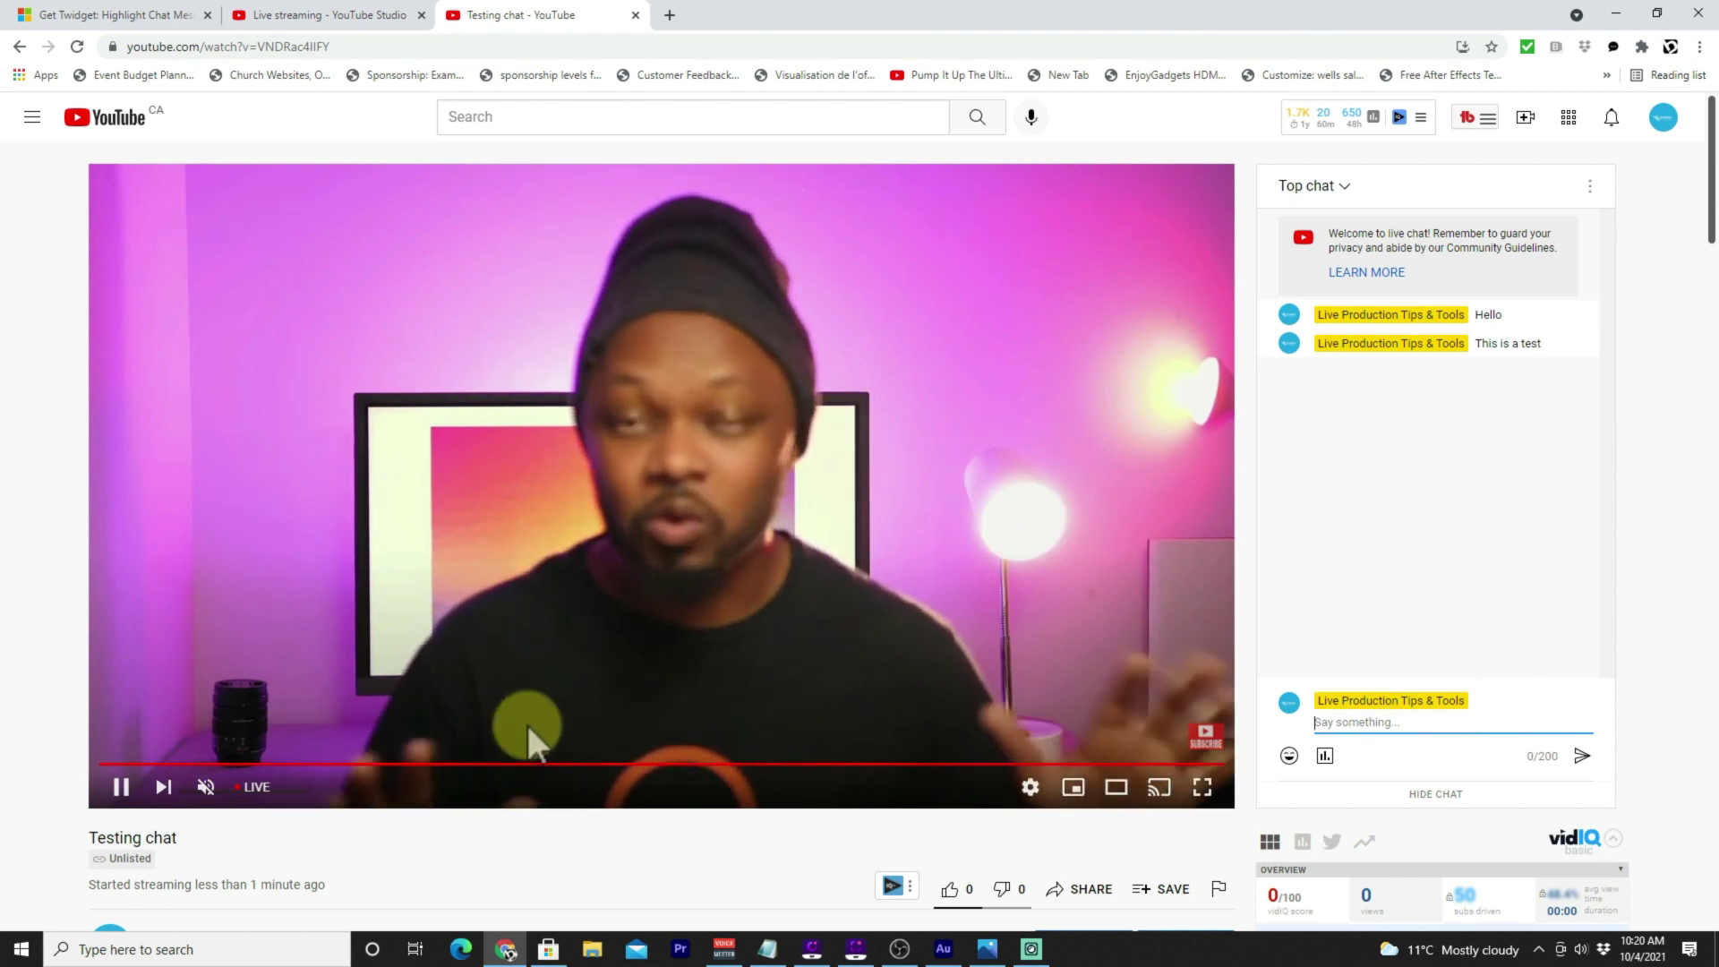
left_click(899, 948)
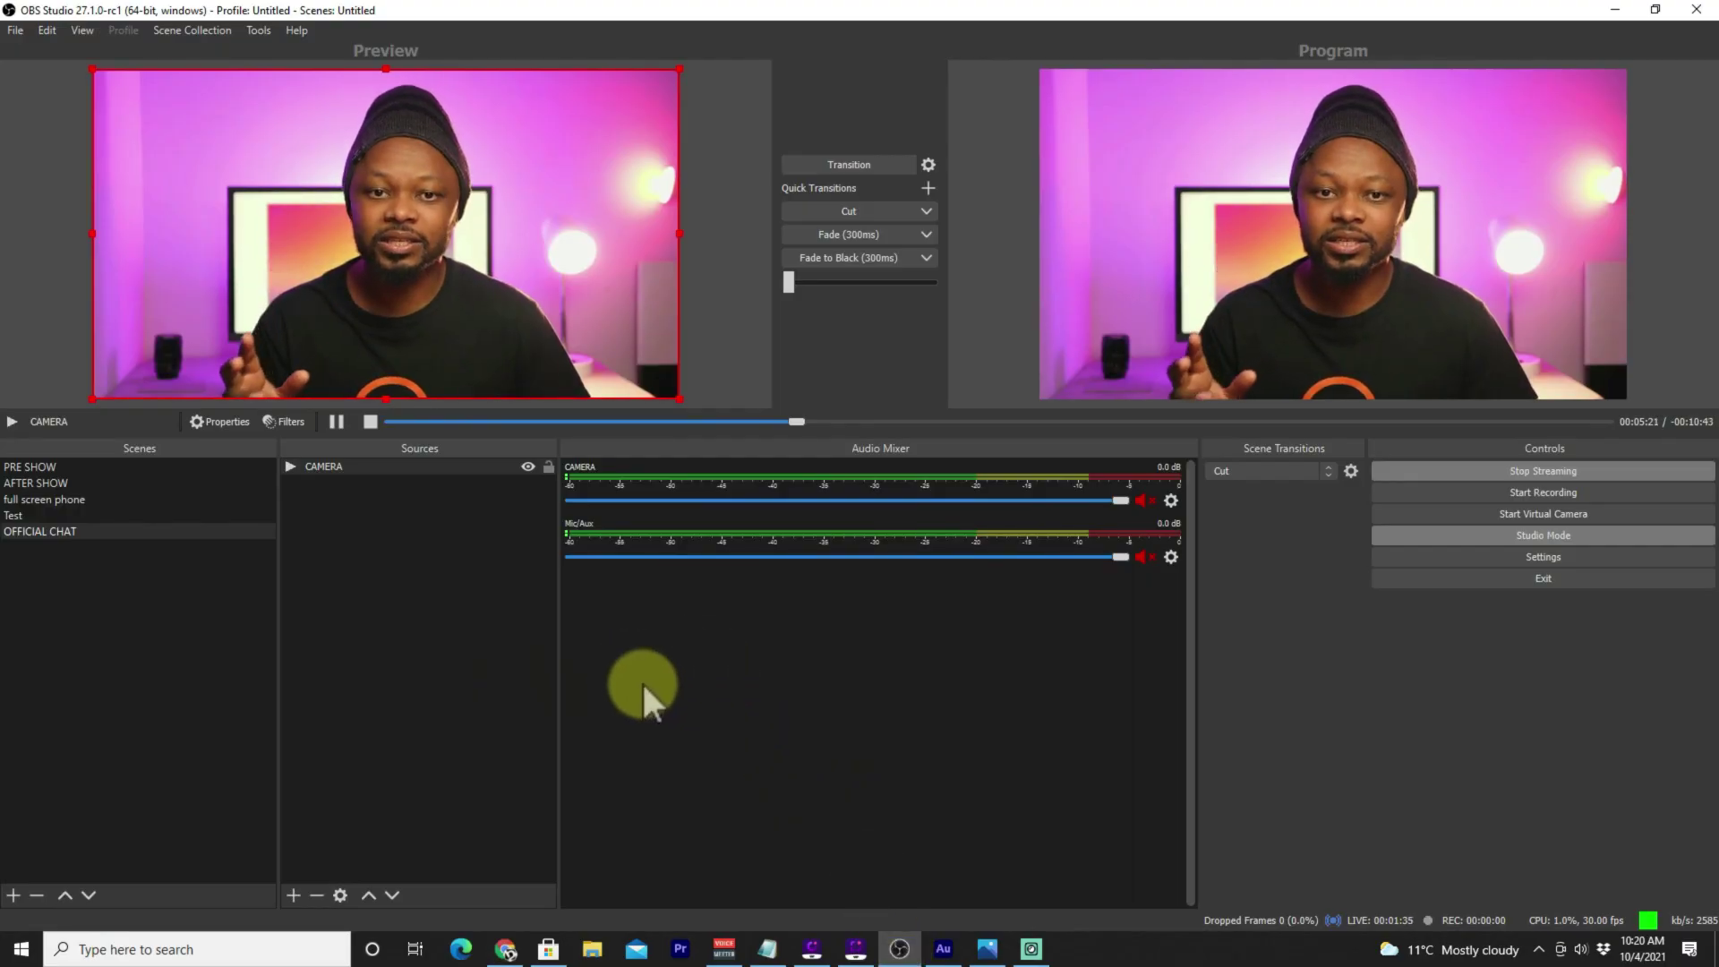
- Bring up Twidget, shift its window left, and start the Google sign-in
left_click(1031, 948)
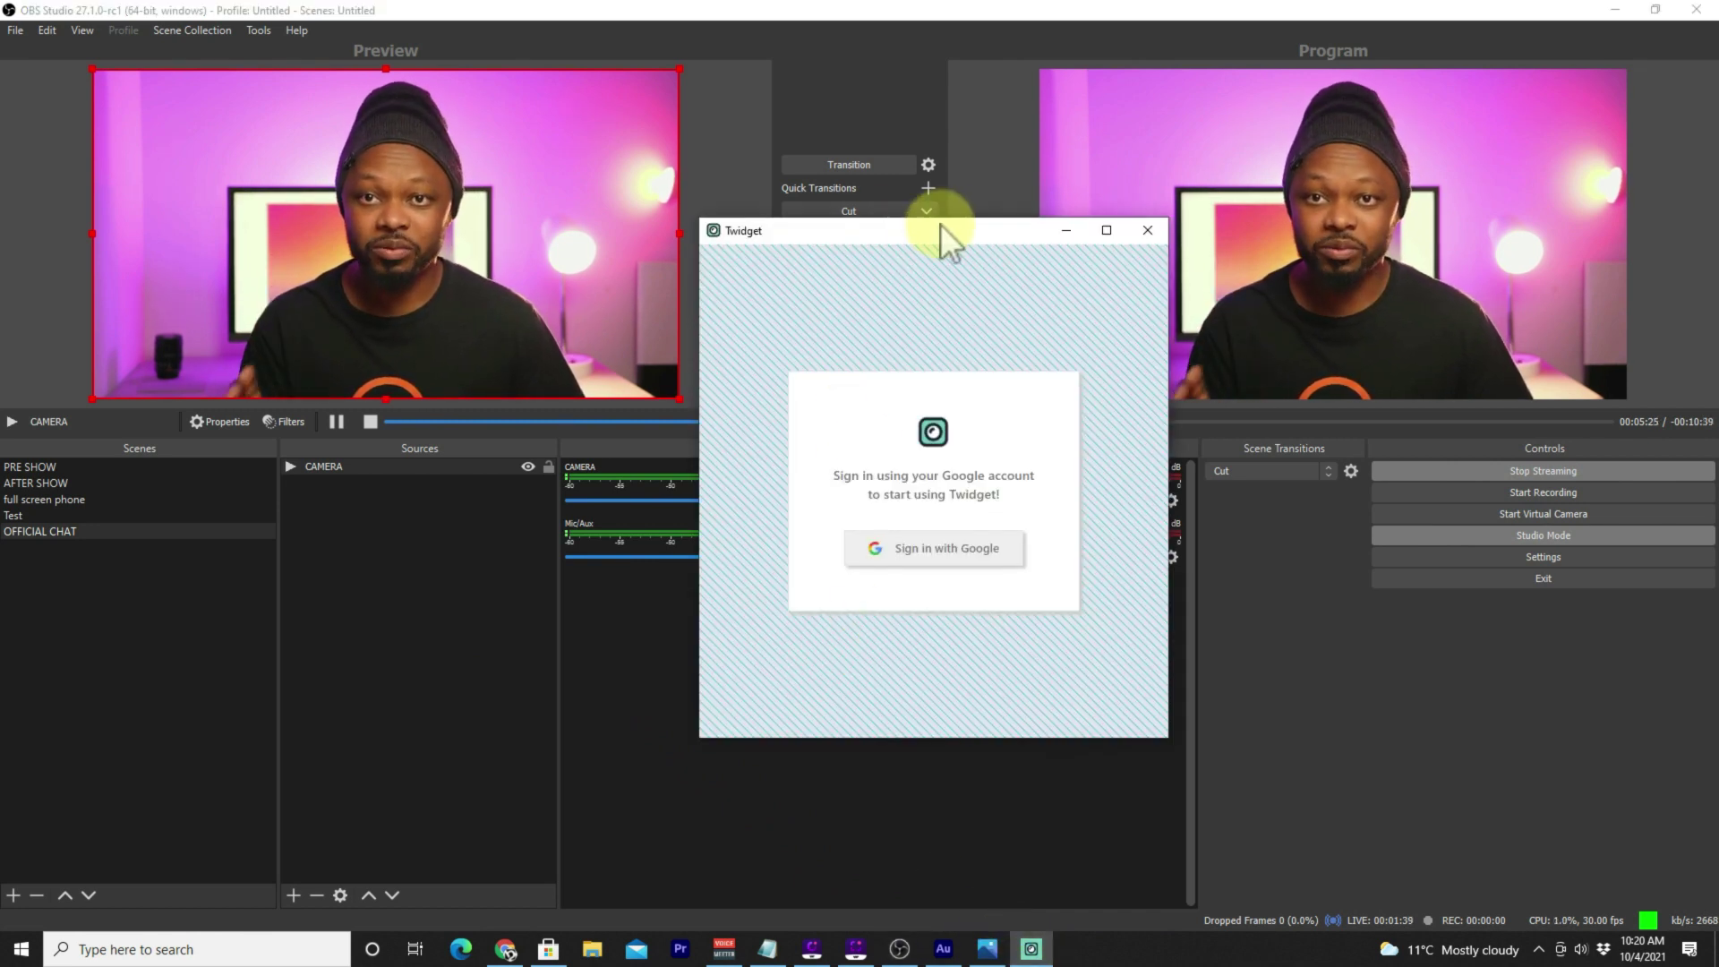
left_click_drag(940, 224, 837, 226)
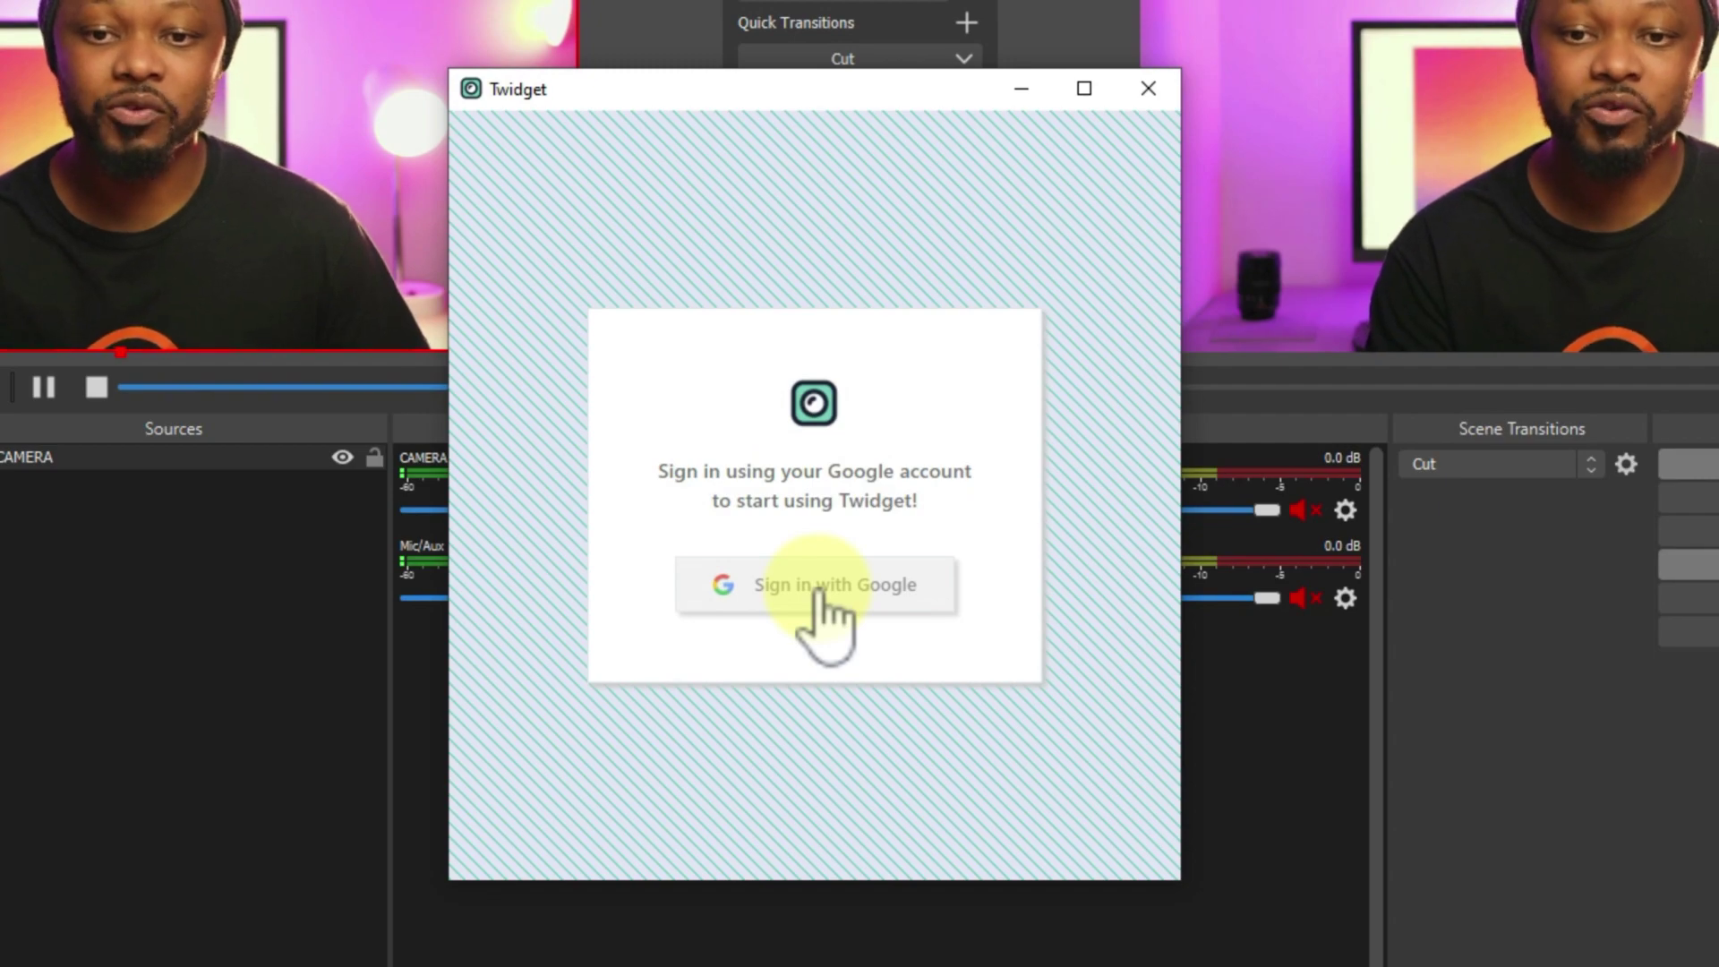
left_click(820, 592)
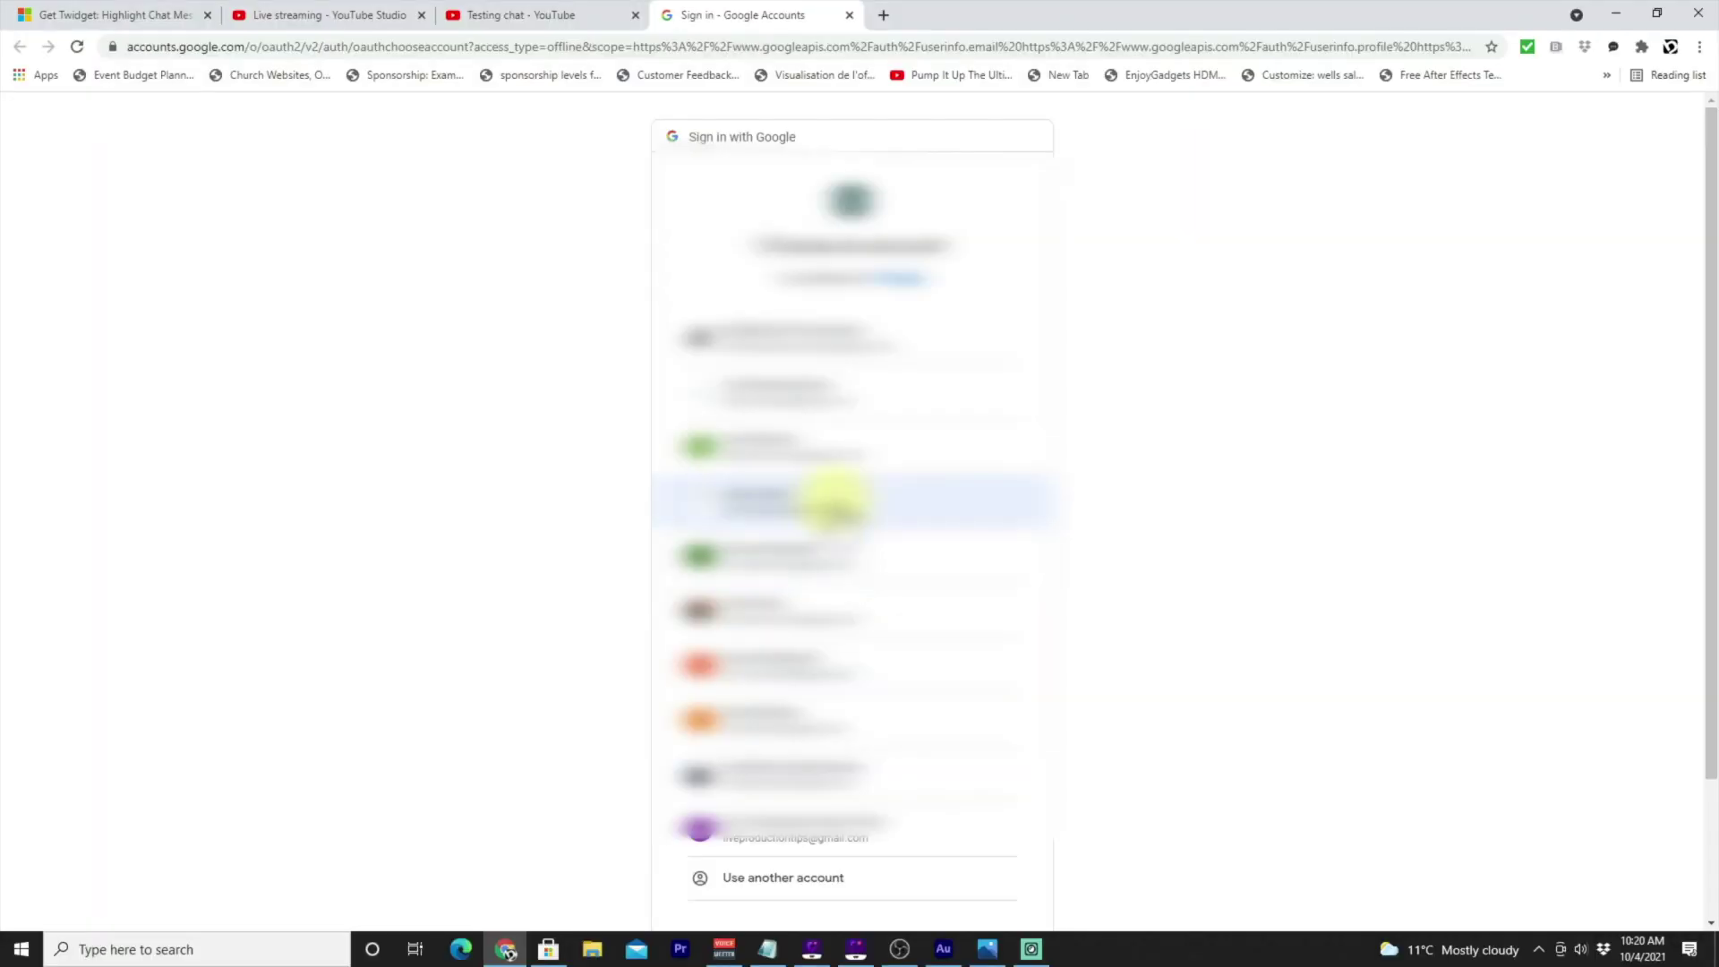
- Choose the Google account, then the YouTube brand account, and allow Twidget to view YouTube
scroll(834, 503, "down", 2)
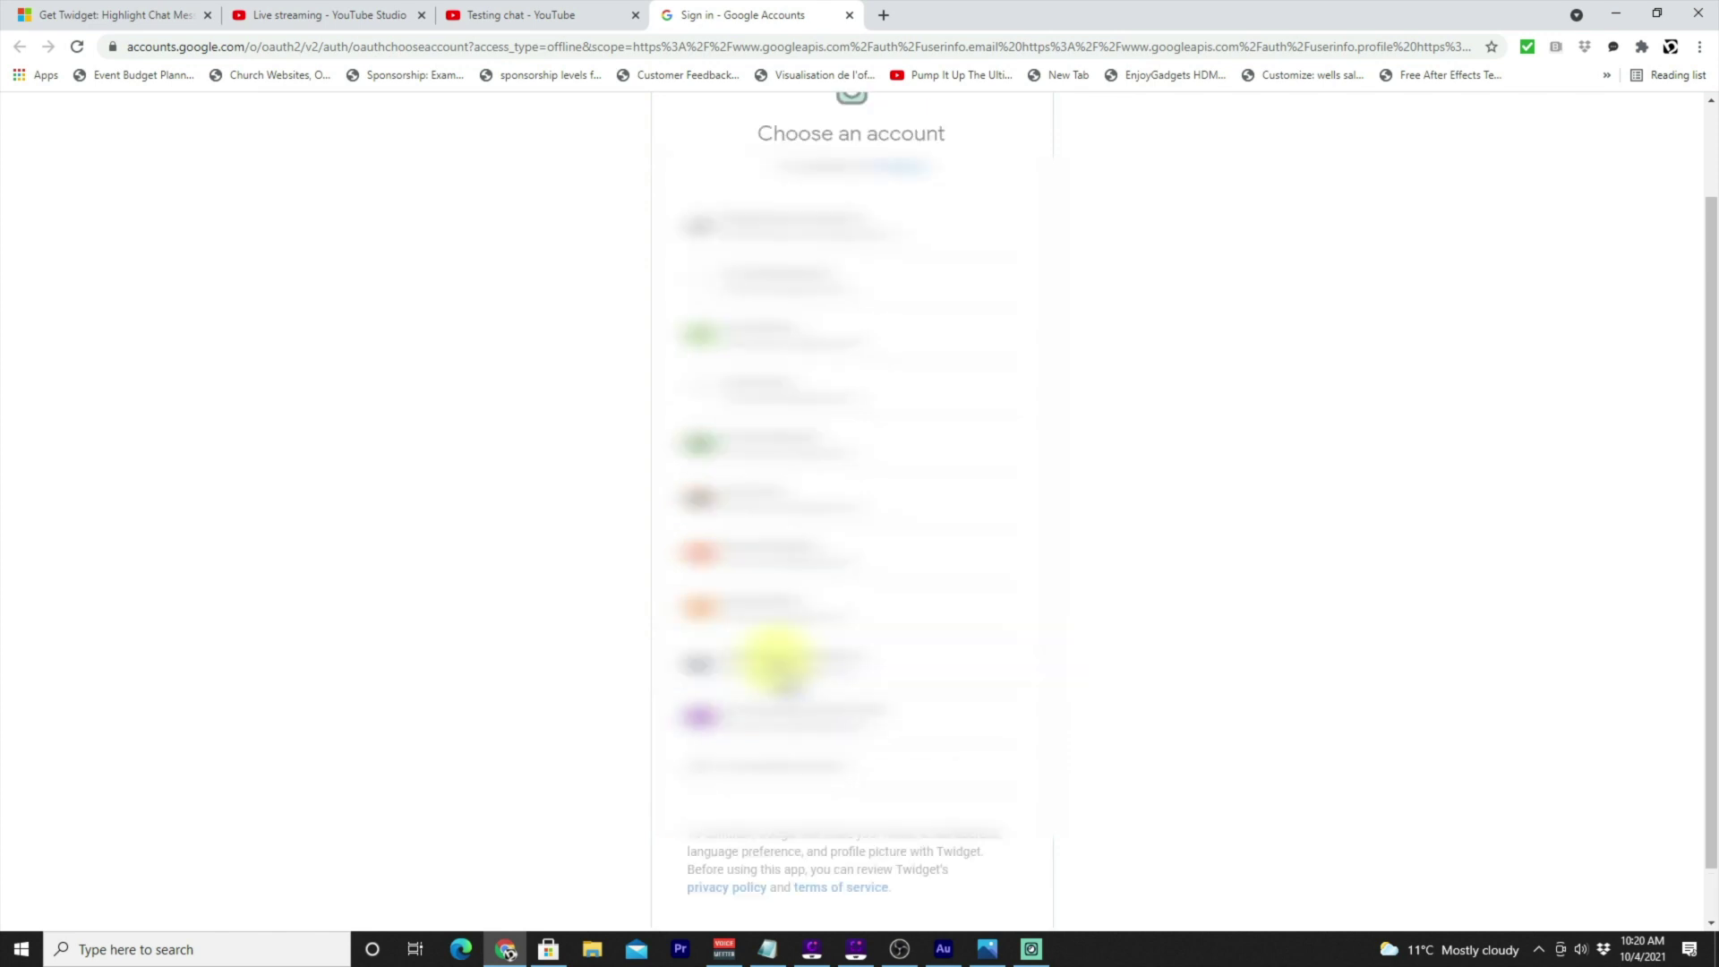
left_click(777, 660)
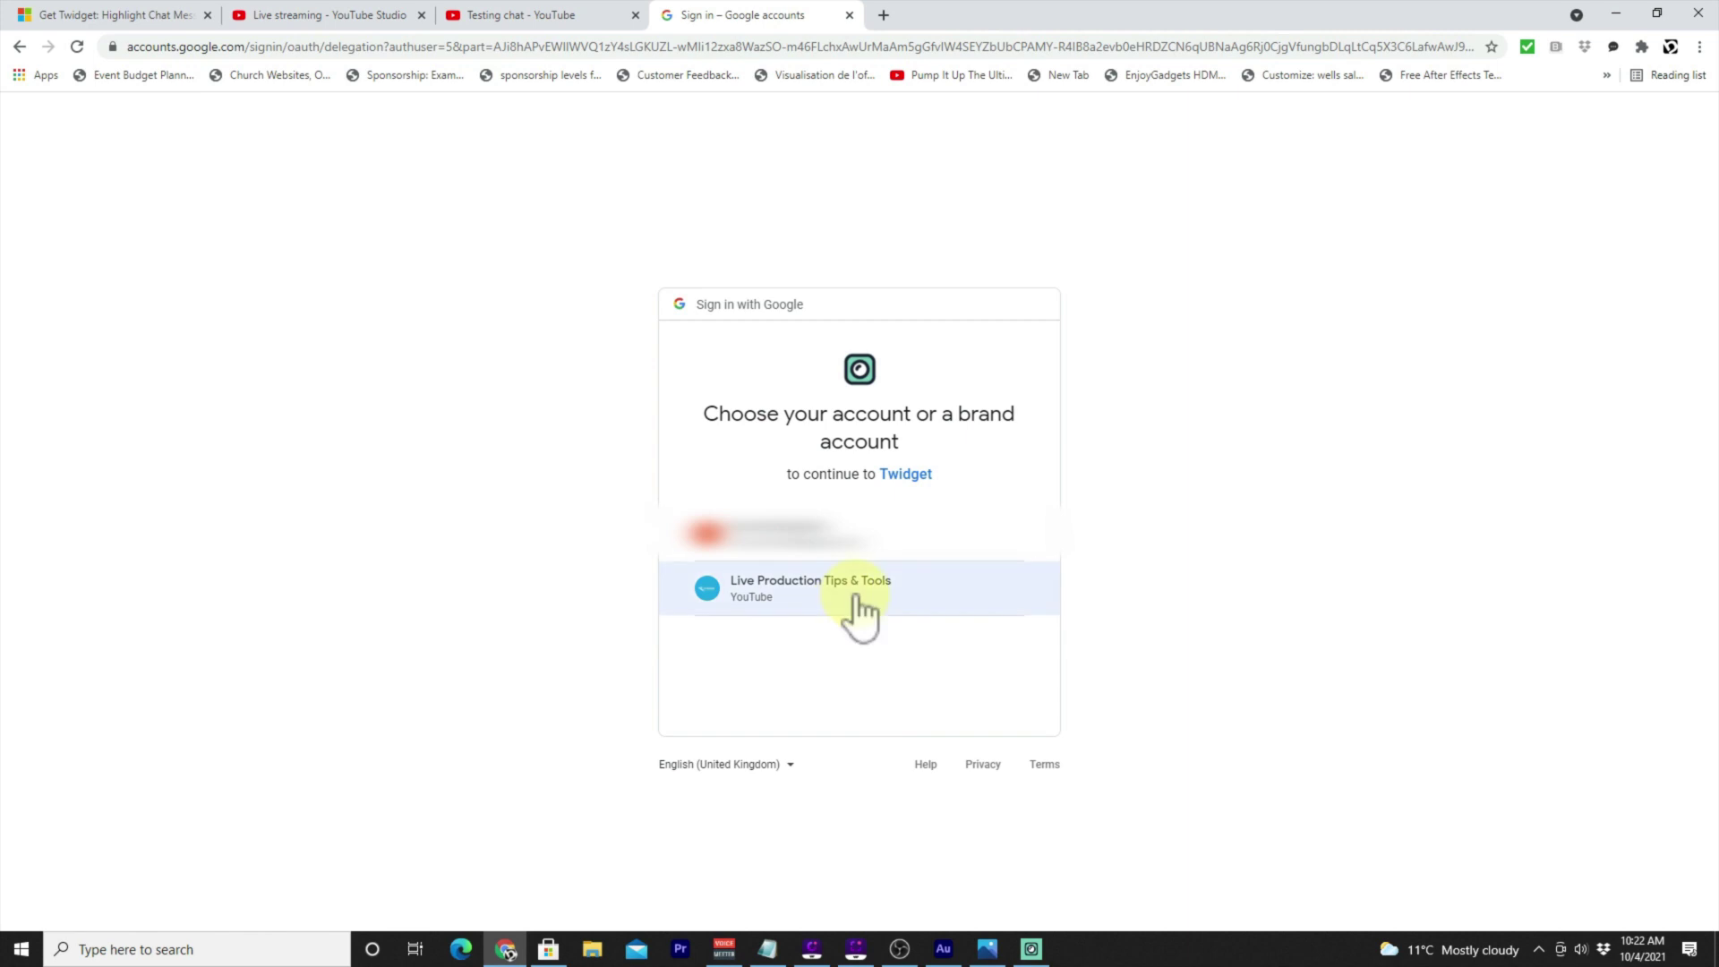
left_click(804, 594)
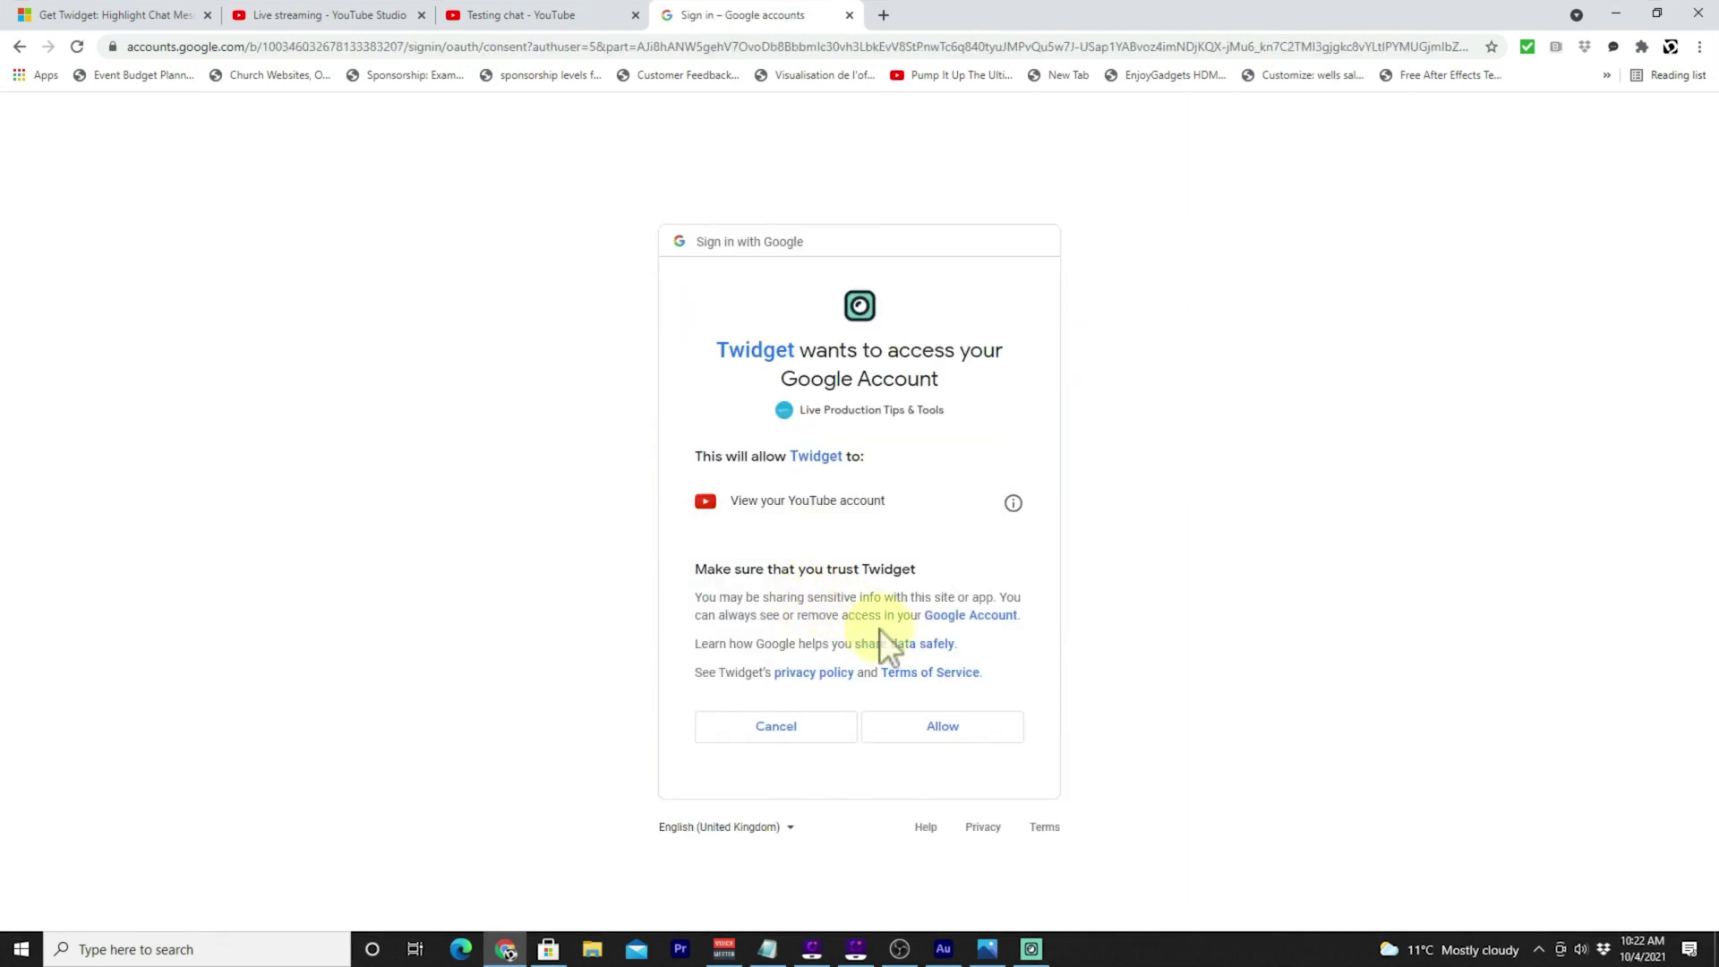
left_click(957, 732)
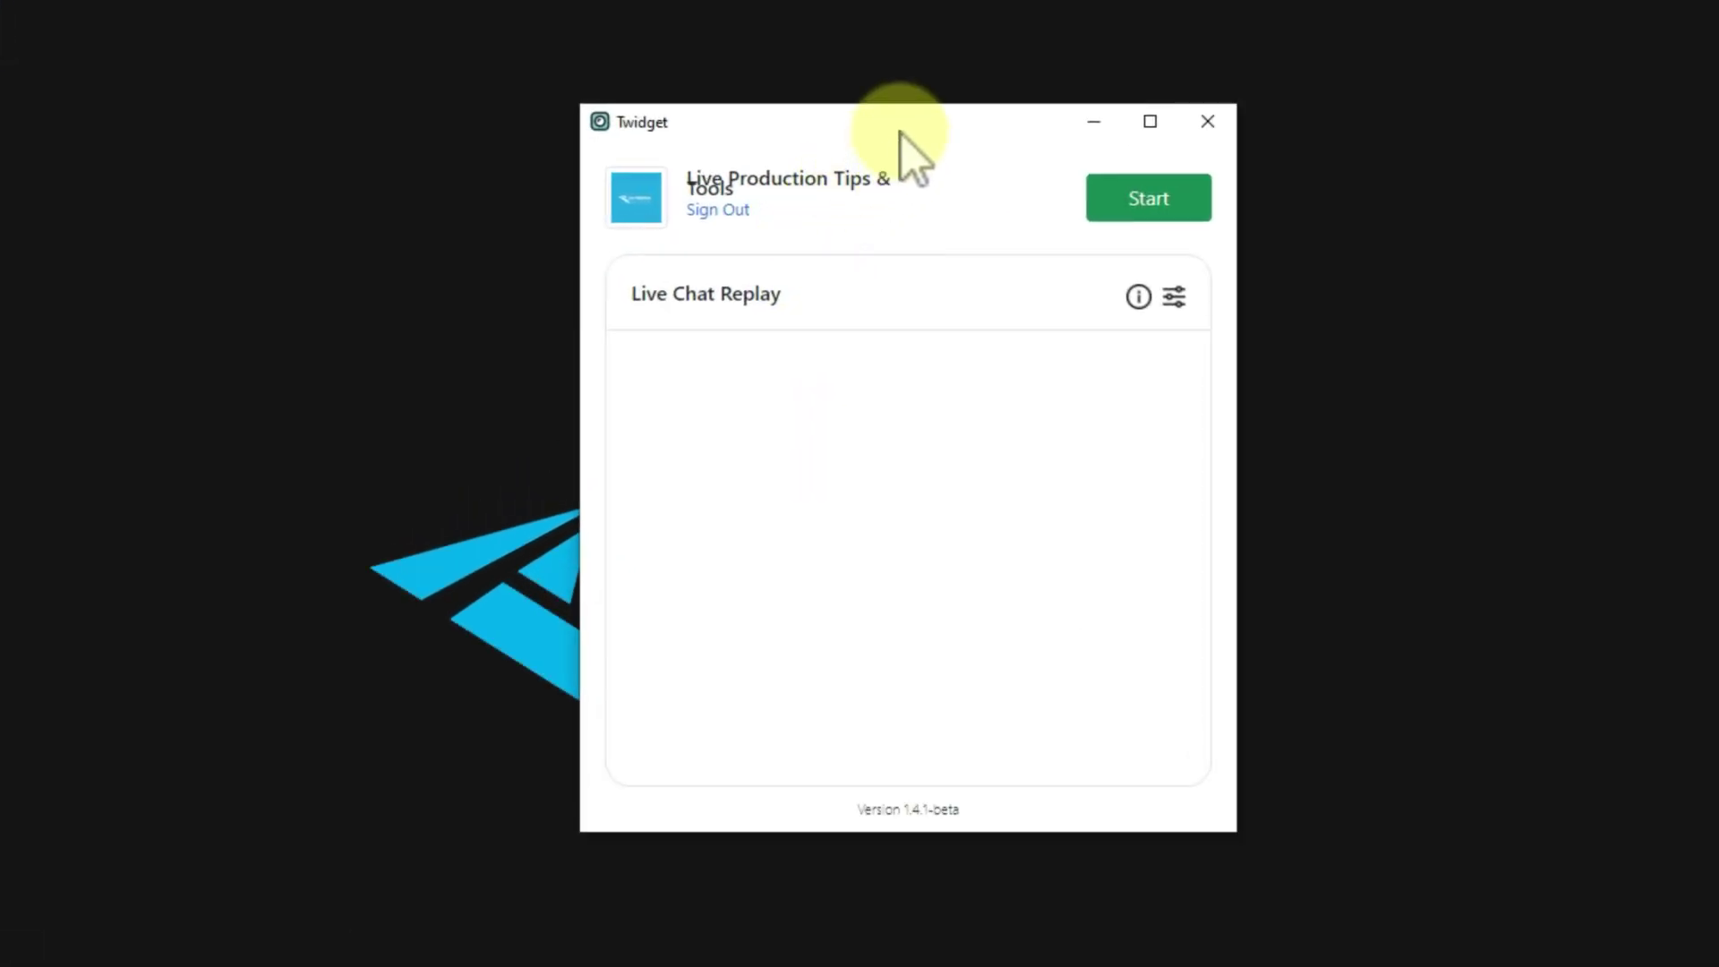
- Reposition the Twidget window and open its Stream Connection form, then switch to the browser
left_click_drag(901, 136, 843, 174)
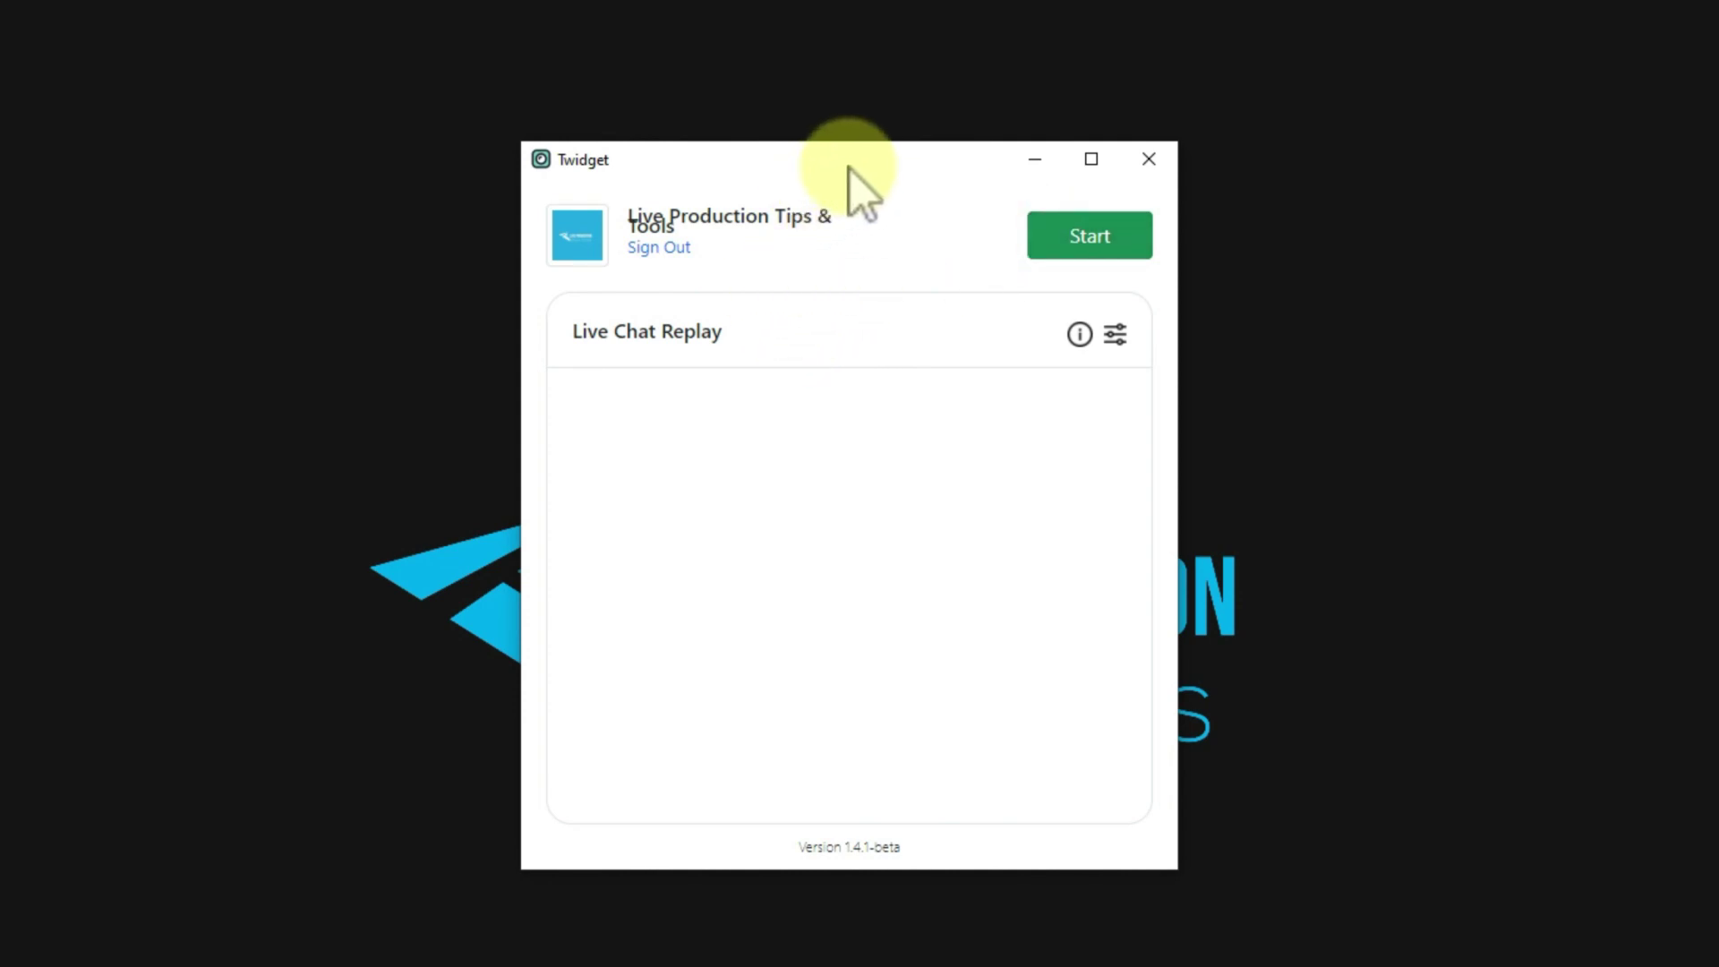
left_click(1087, 244)
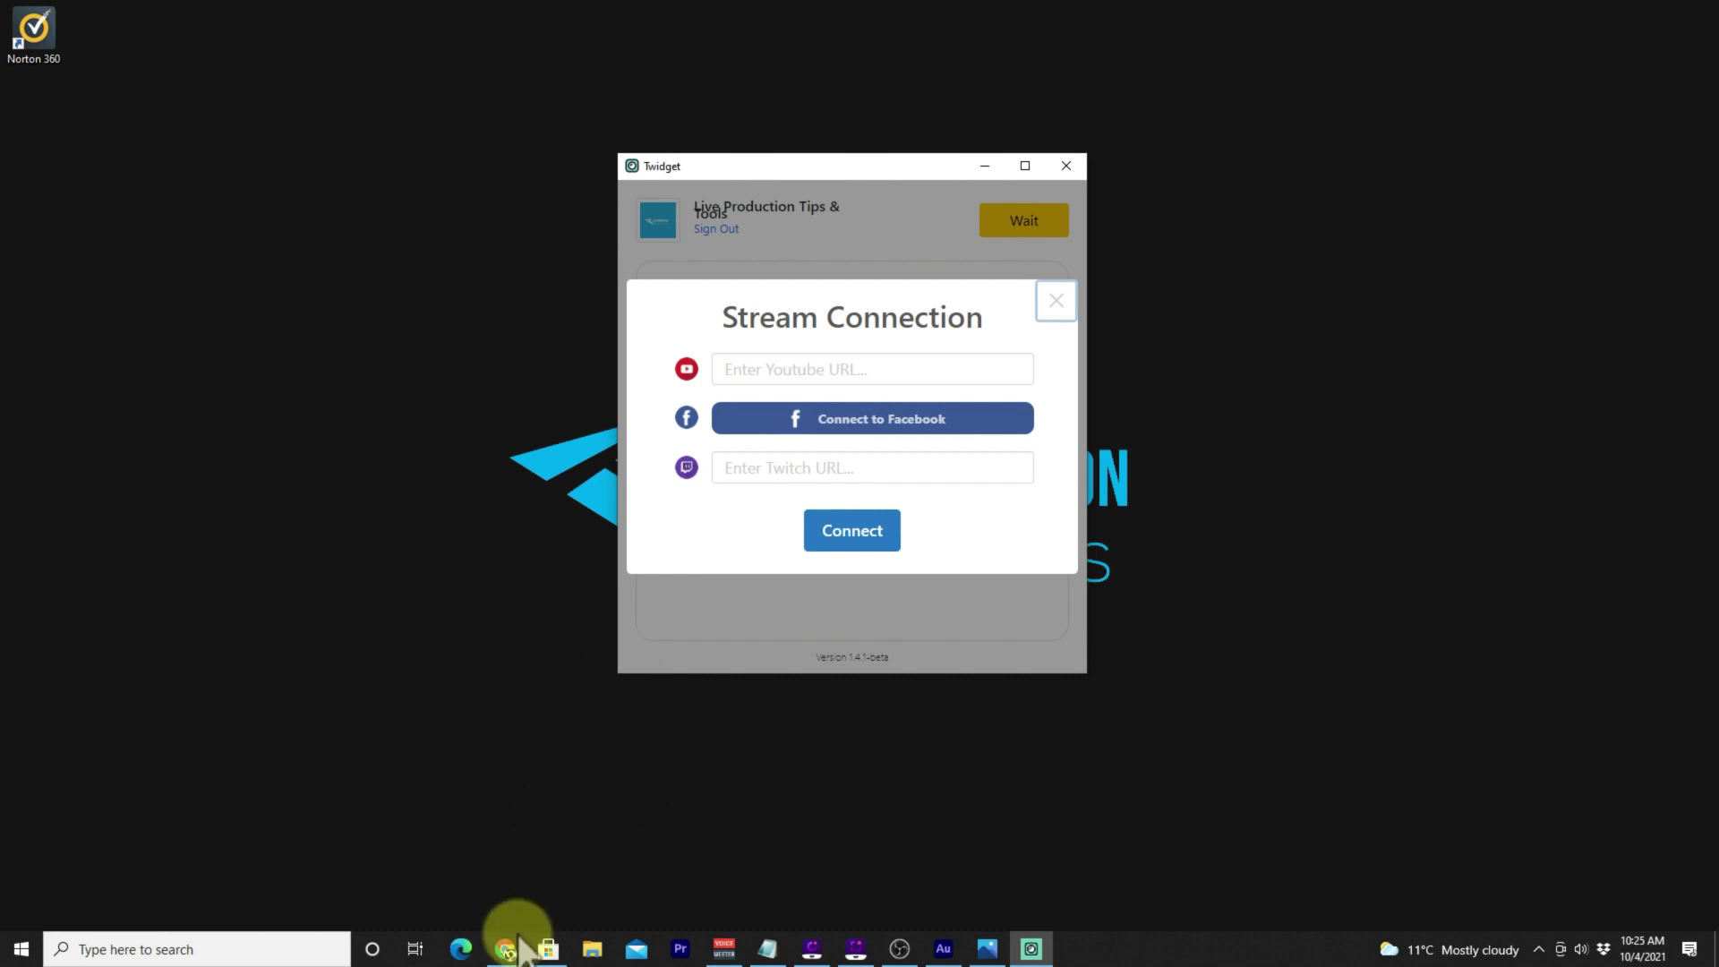
left_click(506, 951)
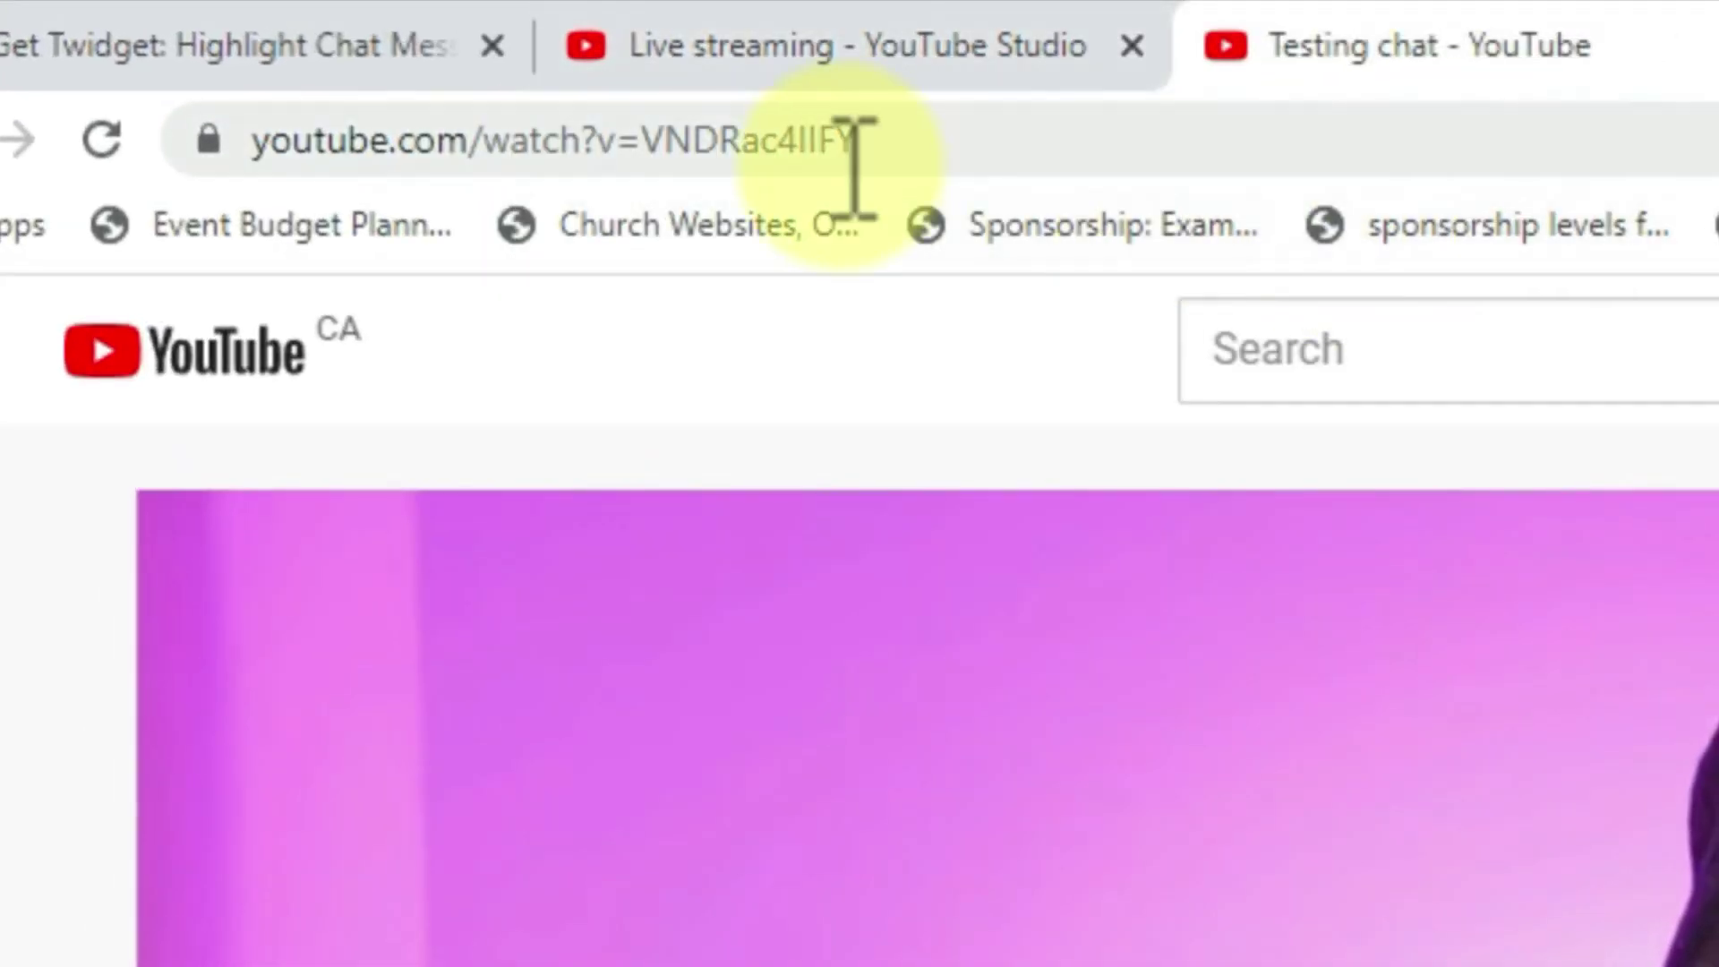
- Copy the Testing chat stream's watch URL from Chrome's address bar
left_click(316, 50)
right_click(810, 159)
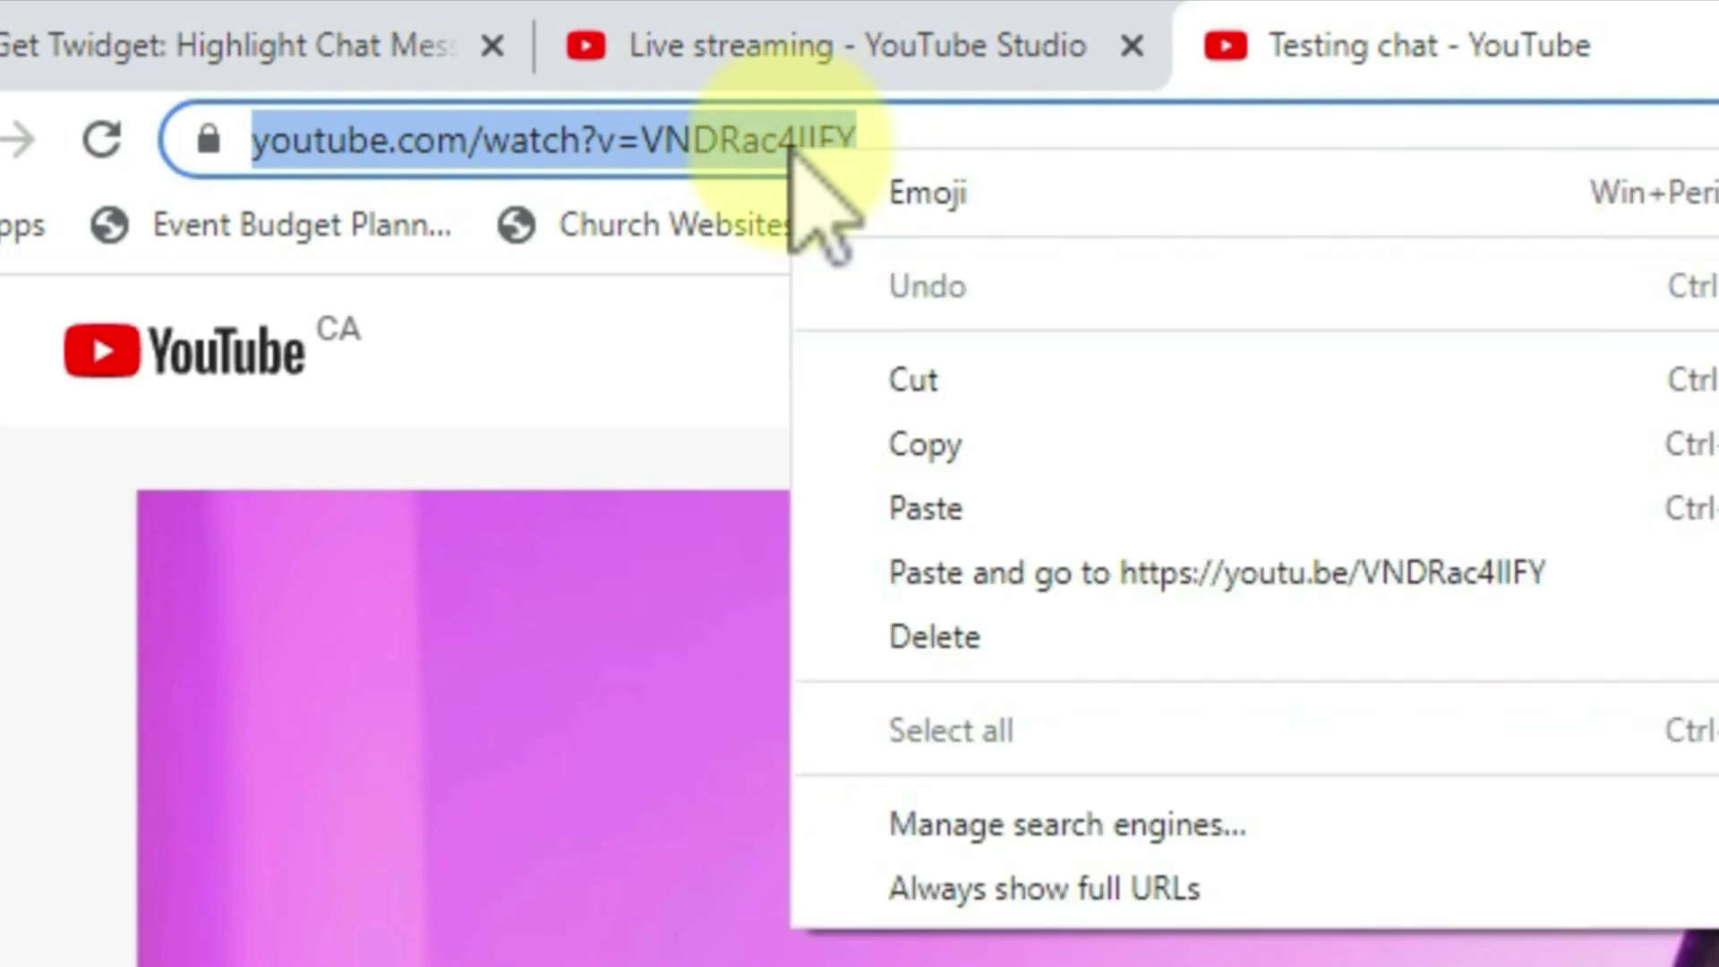
left_click(998, 468)
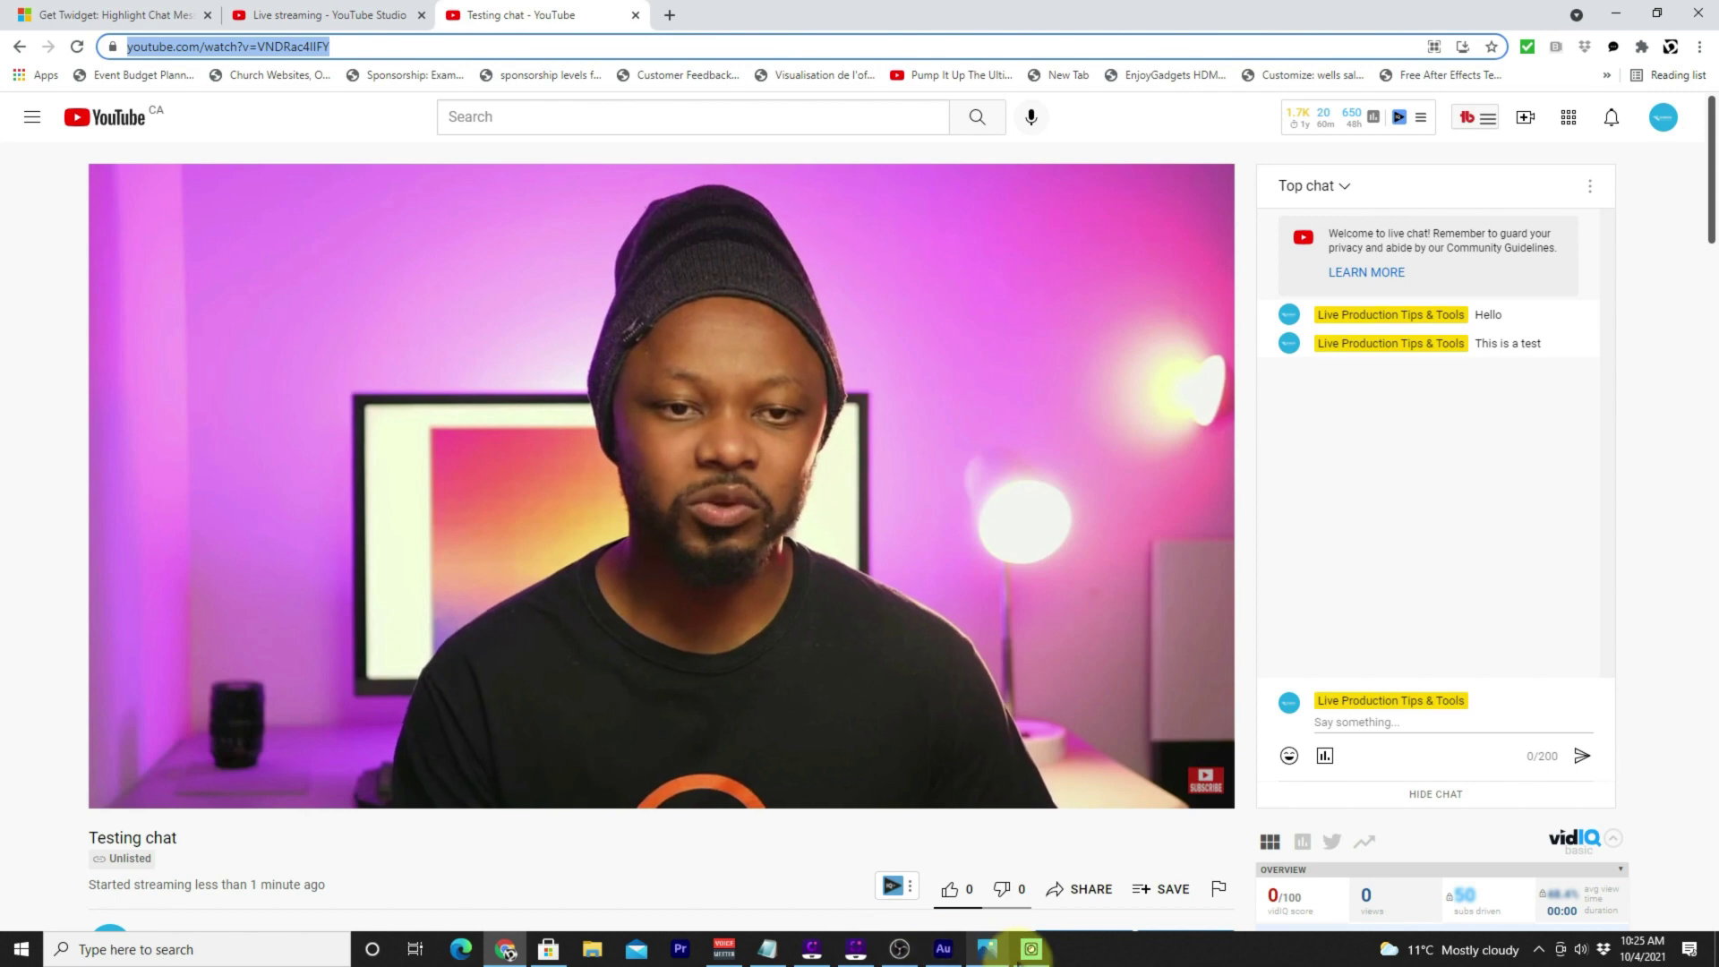
left_click(1032, 949)
- Paste the stream URL into Twidget's YouTube URL field and connect to the live stream
left_click(760, 371)
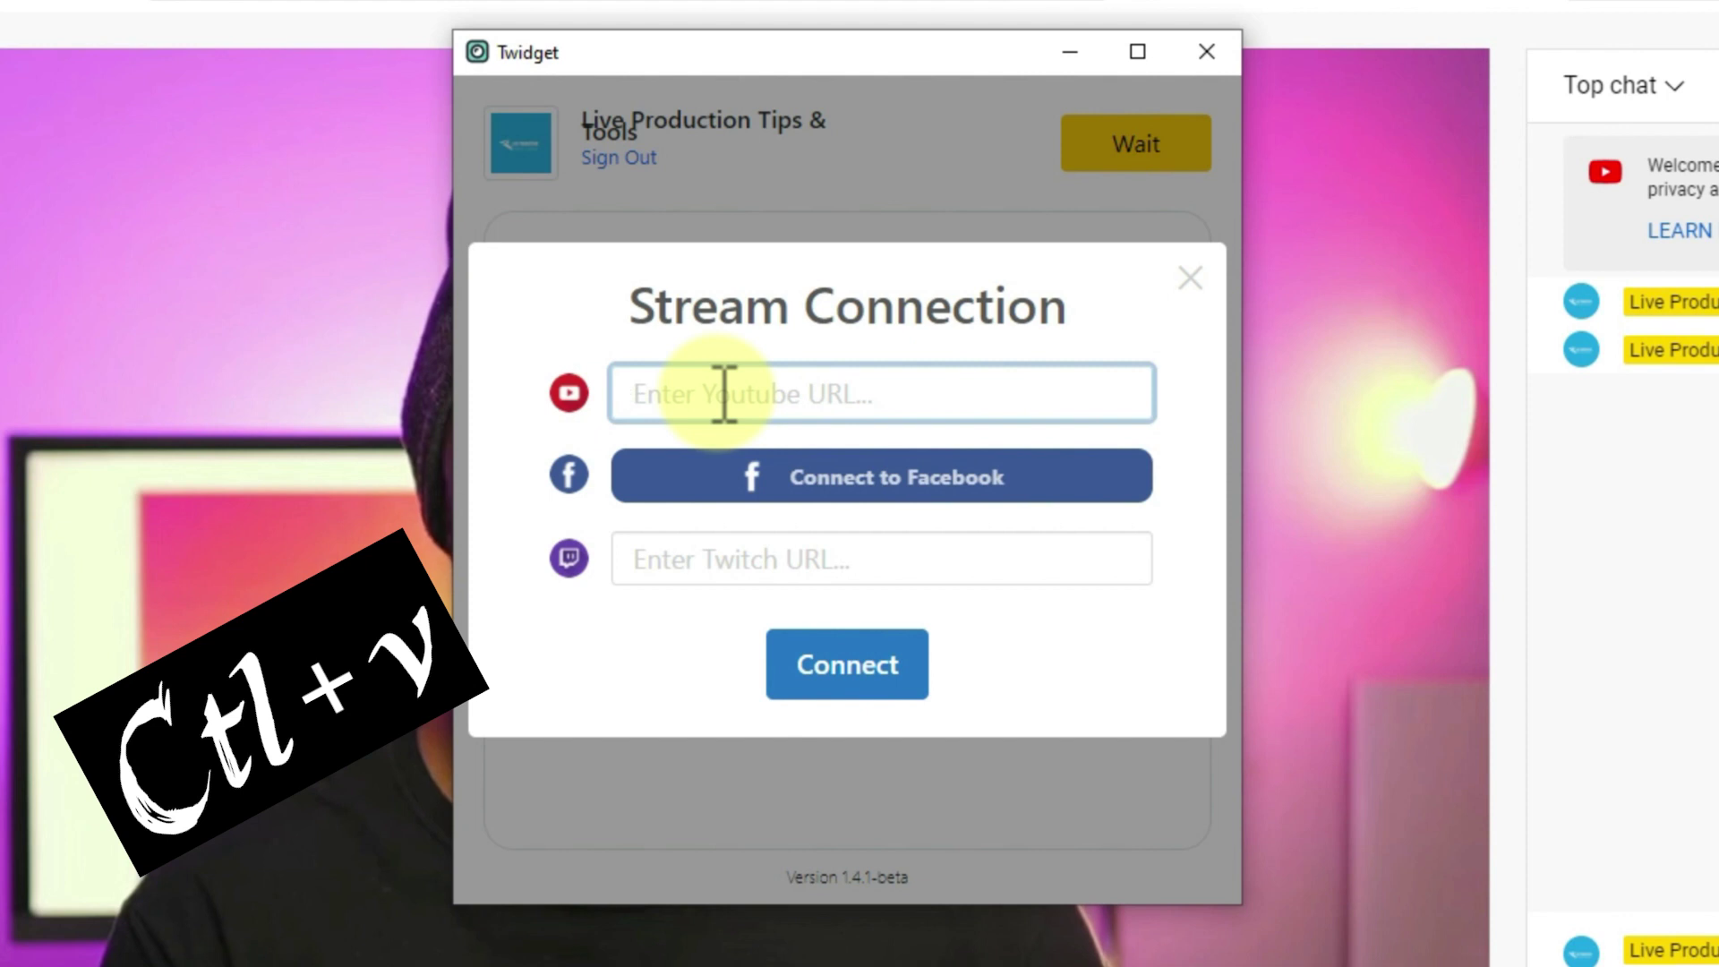
key("ctrl+v")
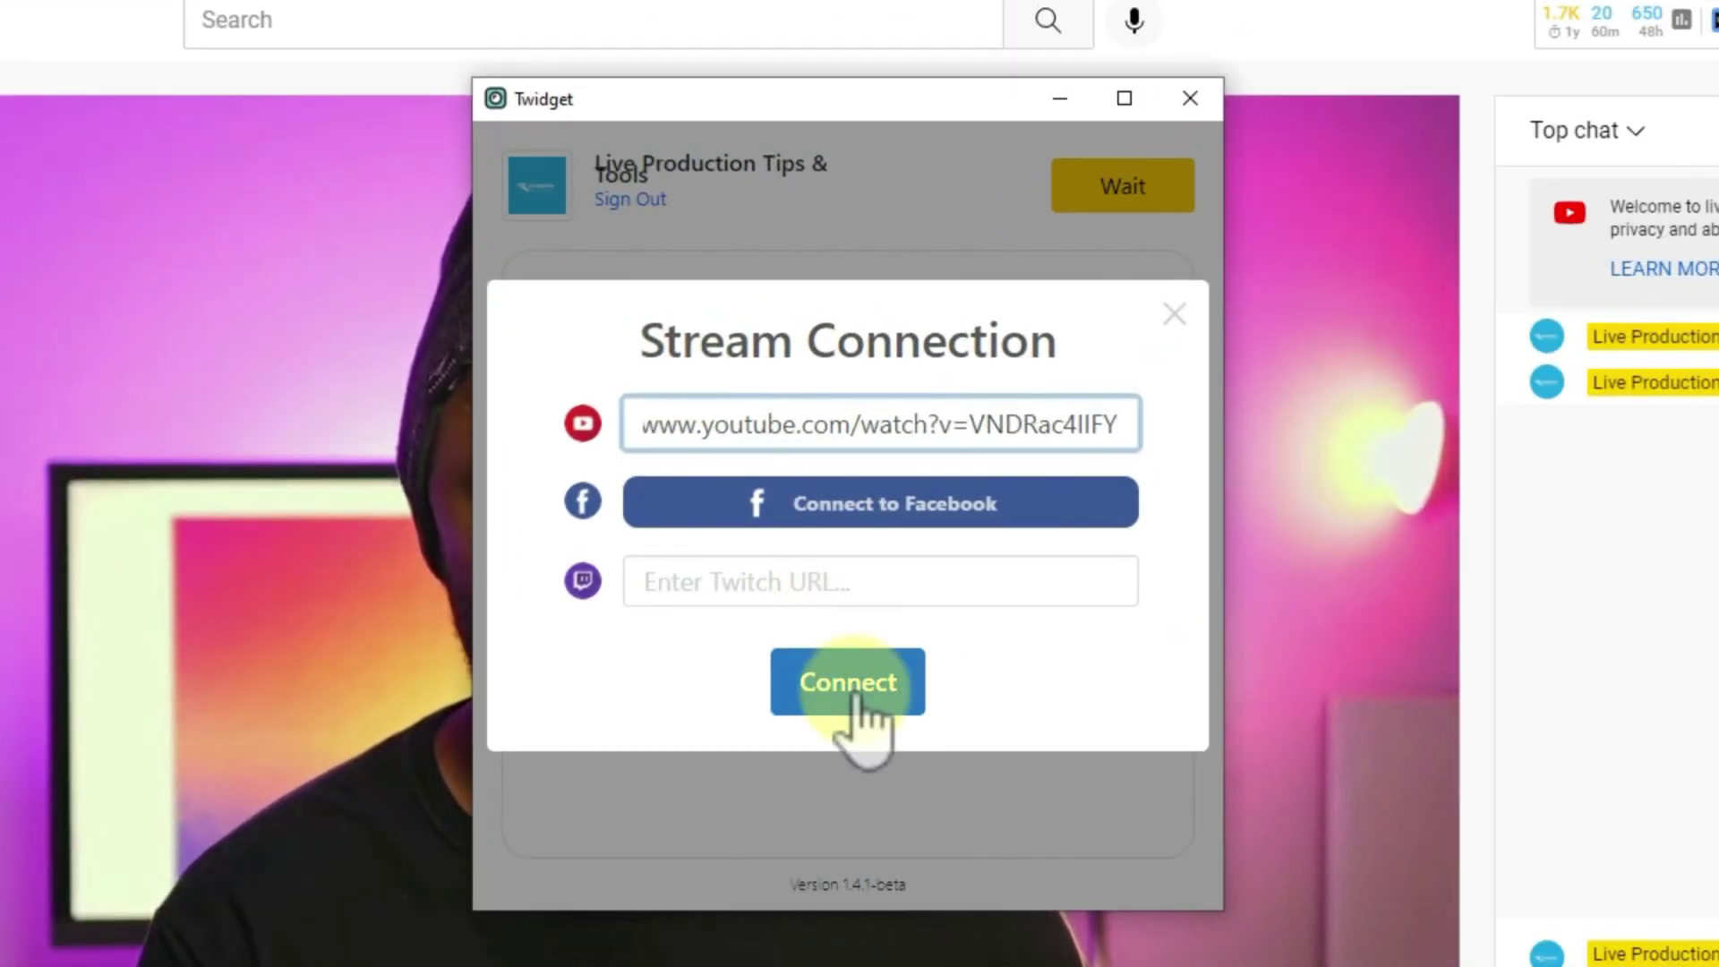
left_click(850, 596)
left_click_drag(871, 79, 745, 116)
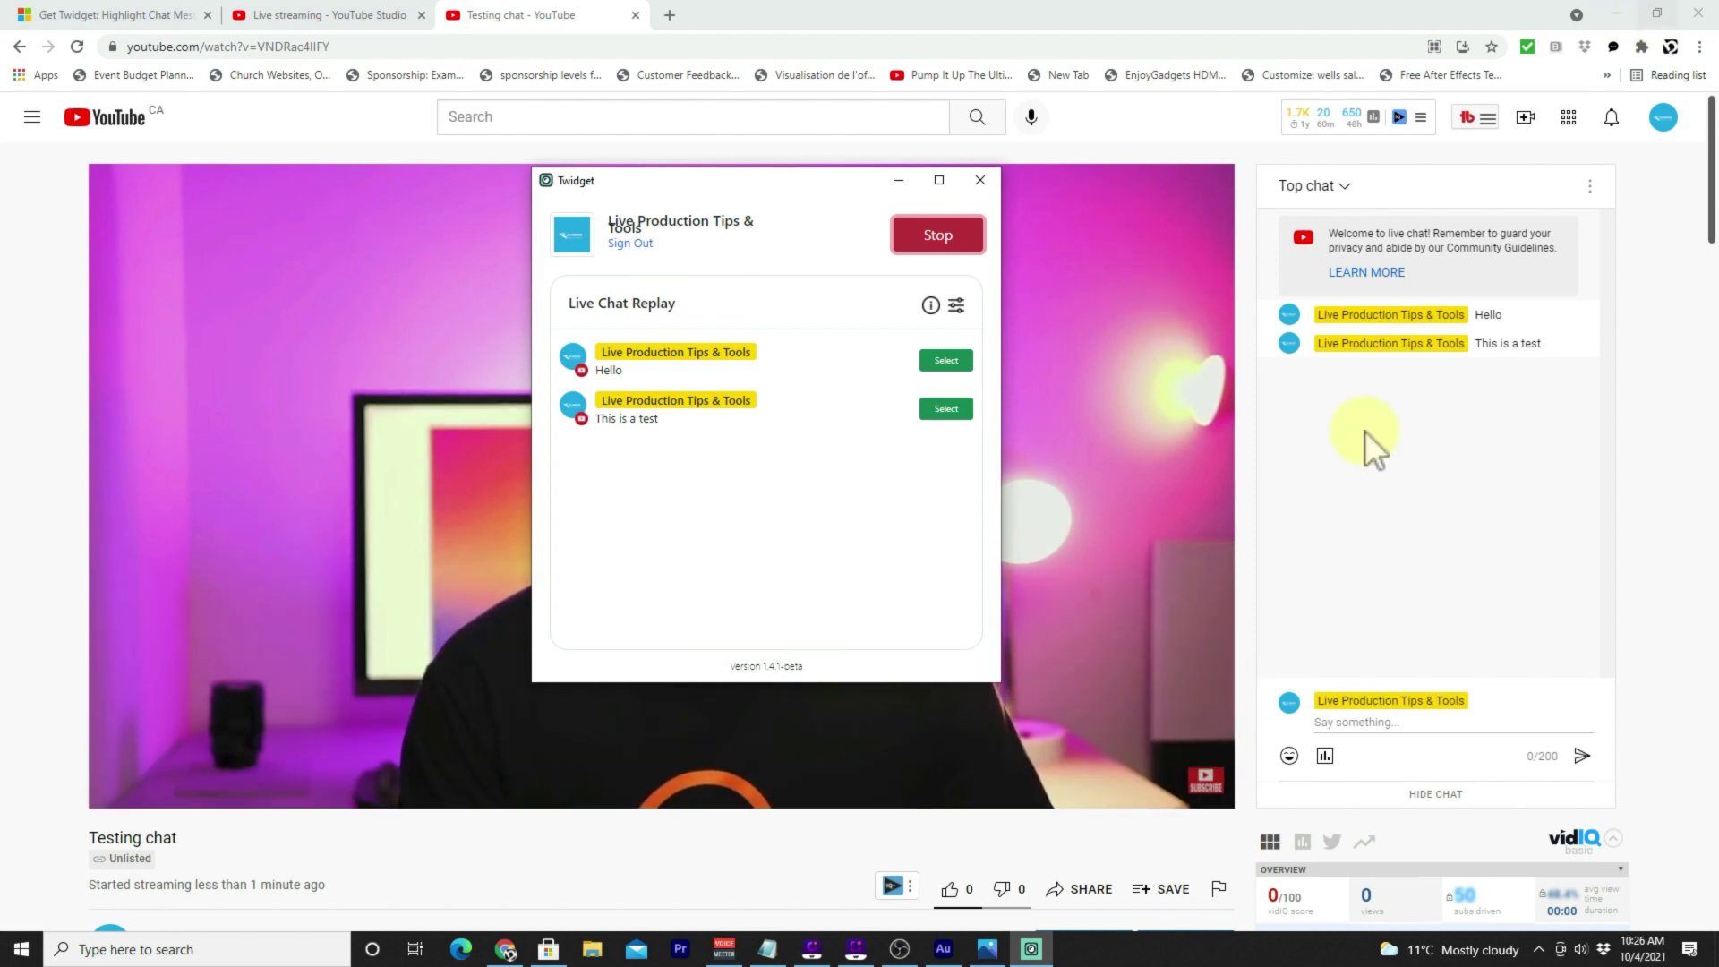
left_click(1352, 729)
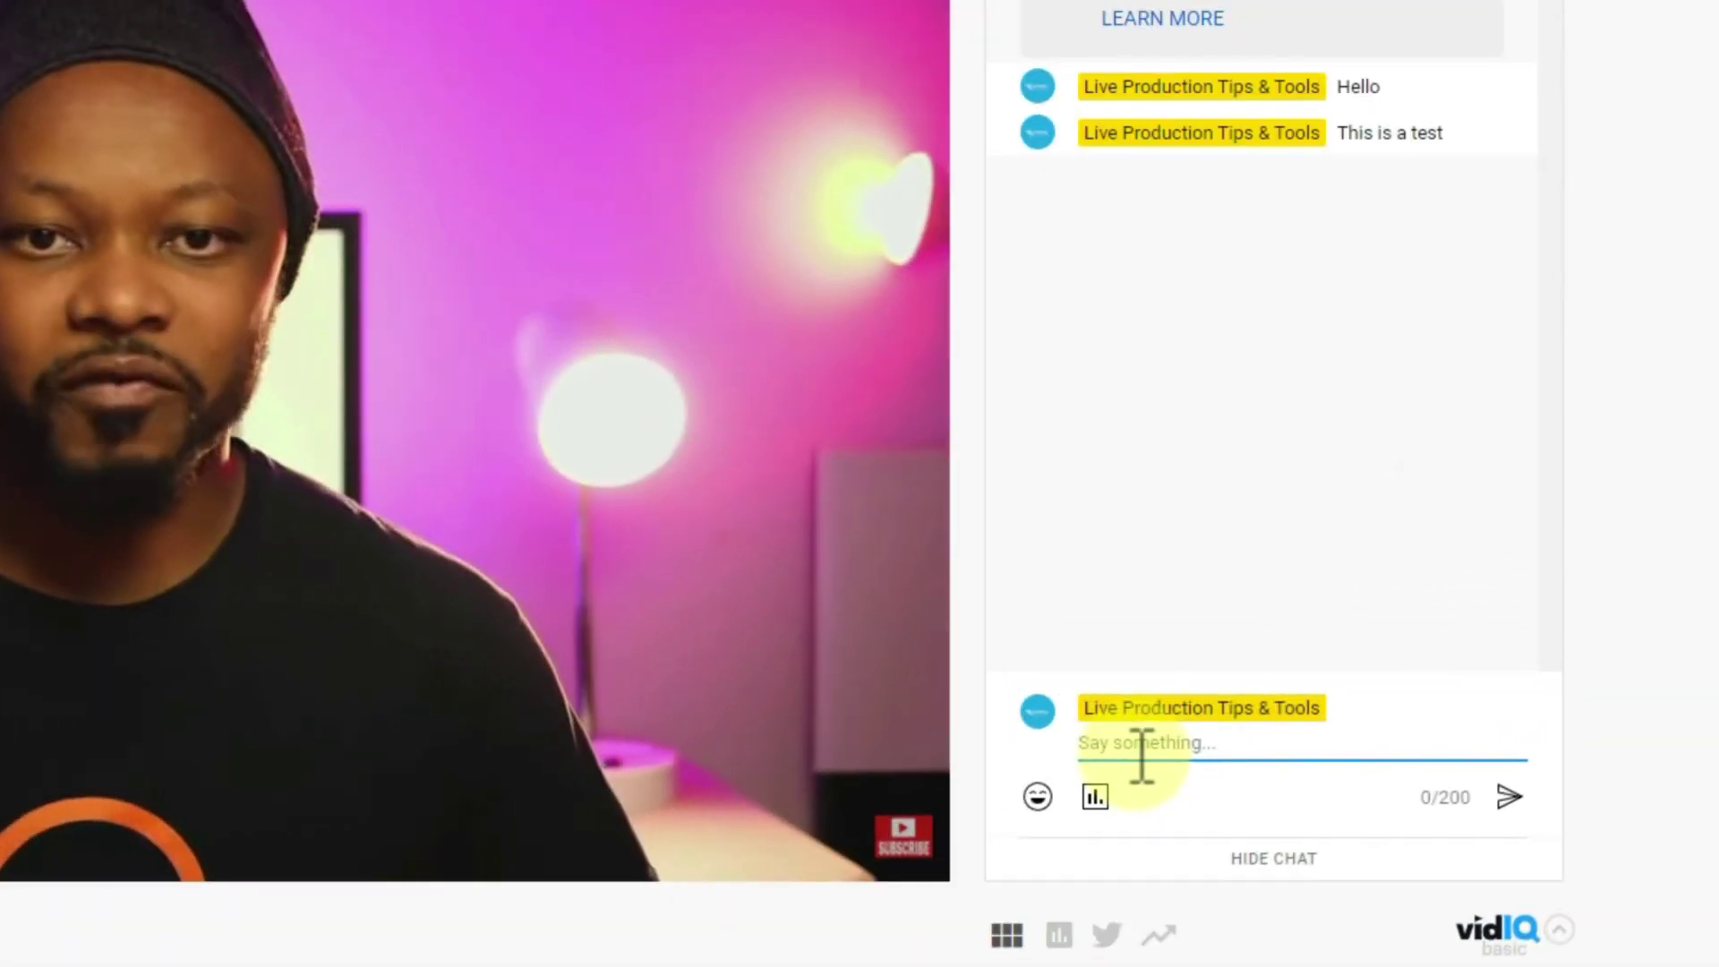
- Send 'Another chat to test the app' in YouTube live chat, then return to Twidget
type("Another chaat")
key("BackSpace")
key("BackSpace")
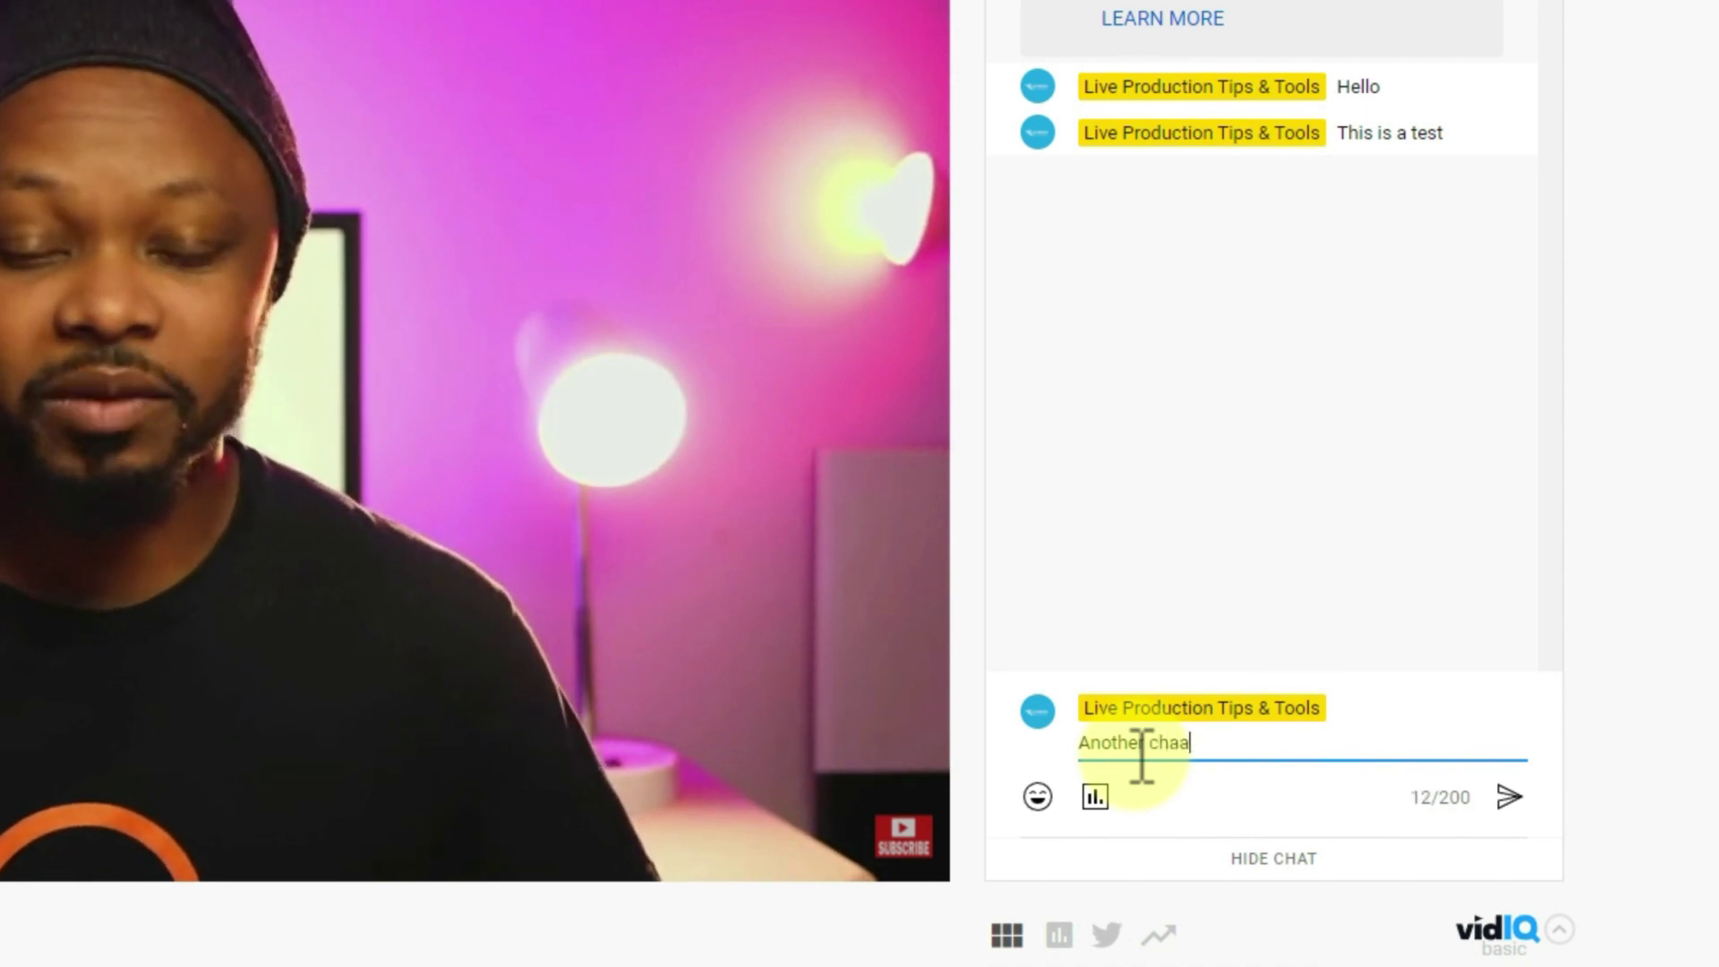
type("t to t")
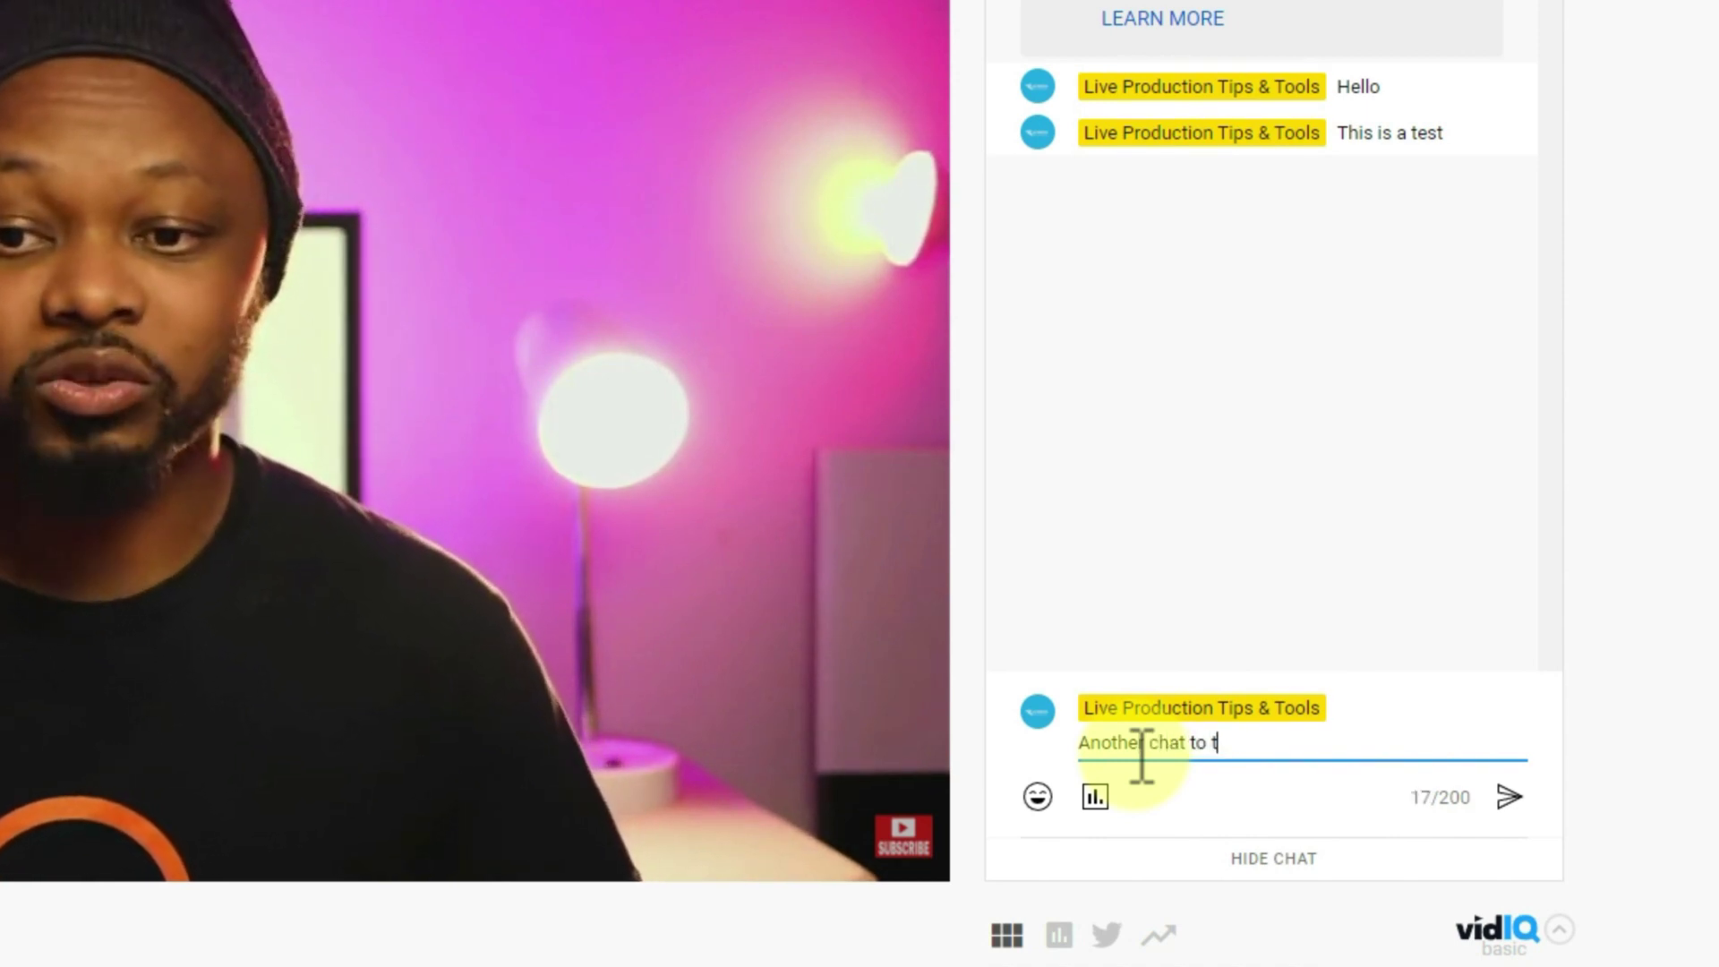
type("est the app")
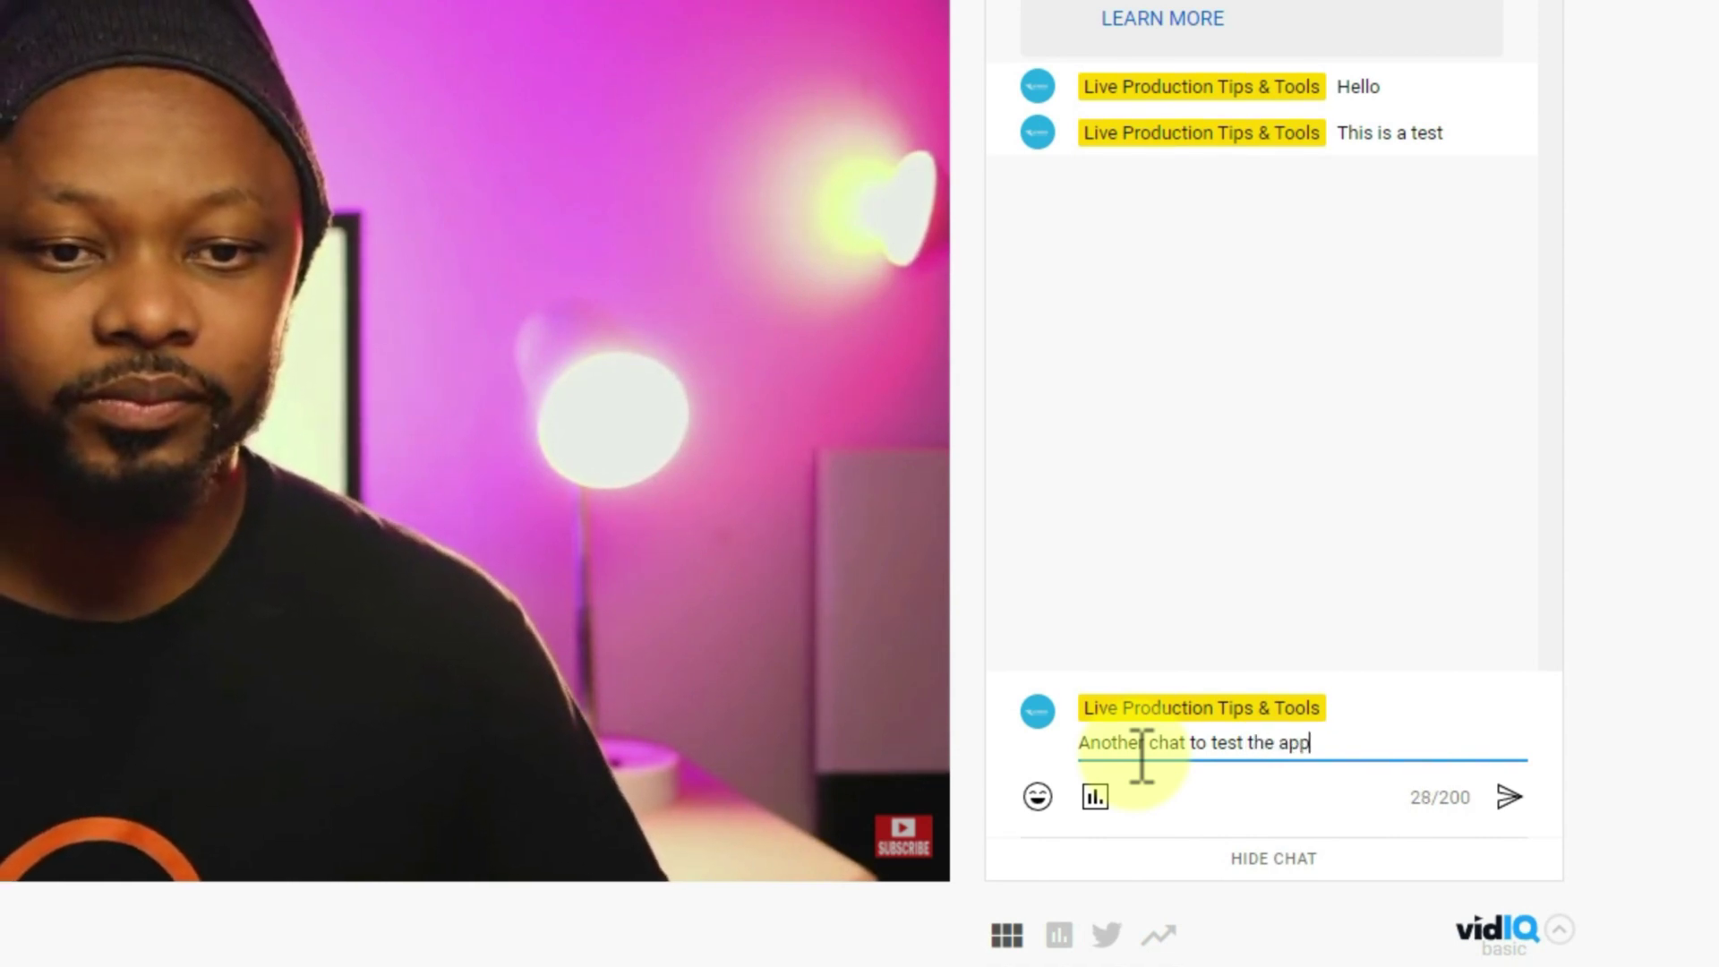
key("Return")
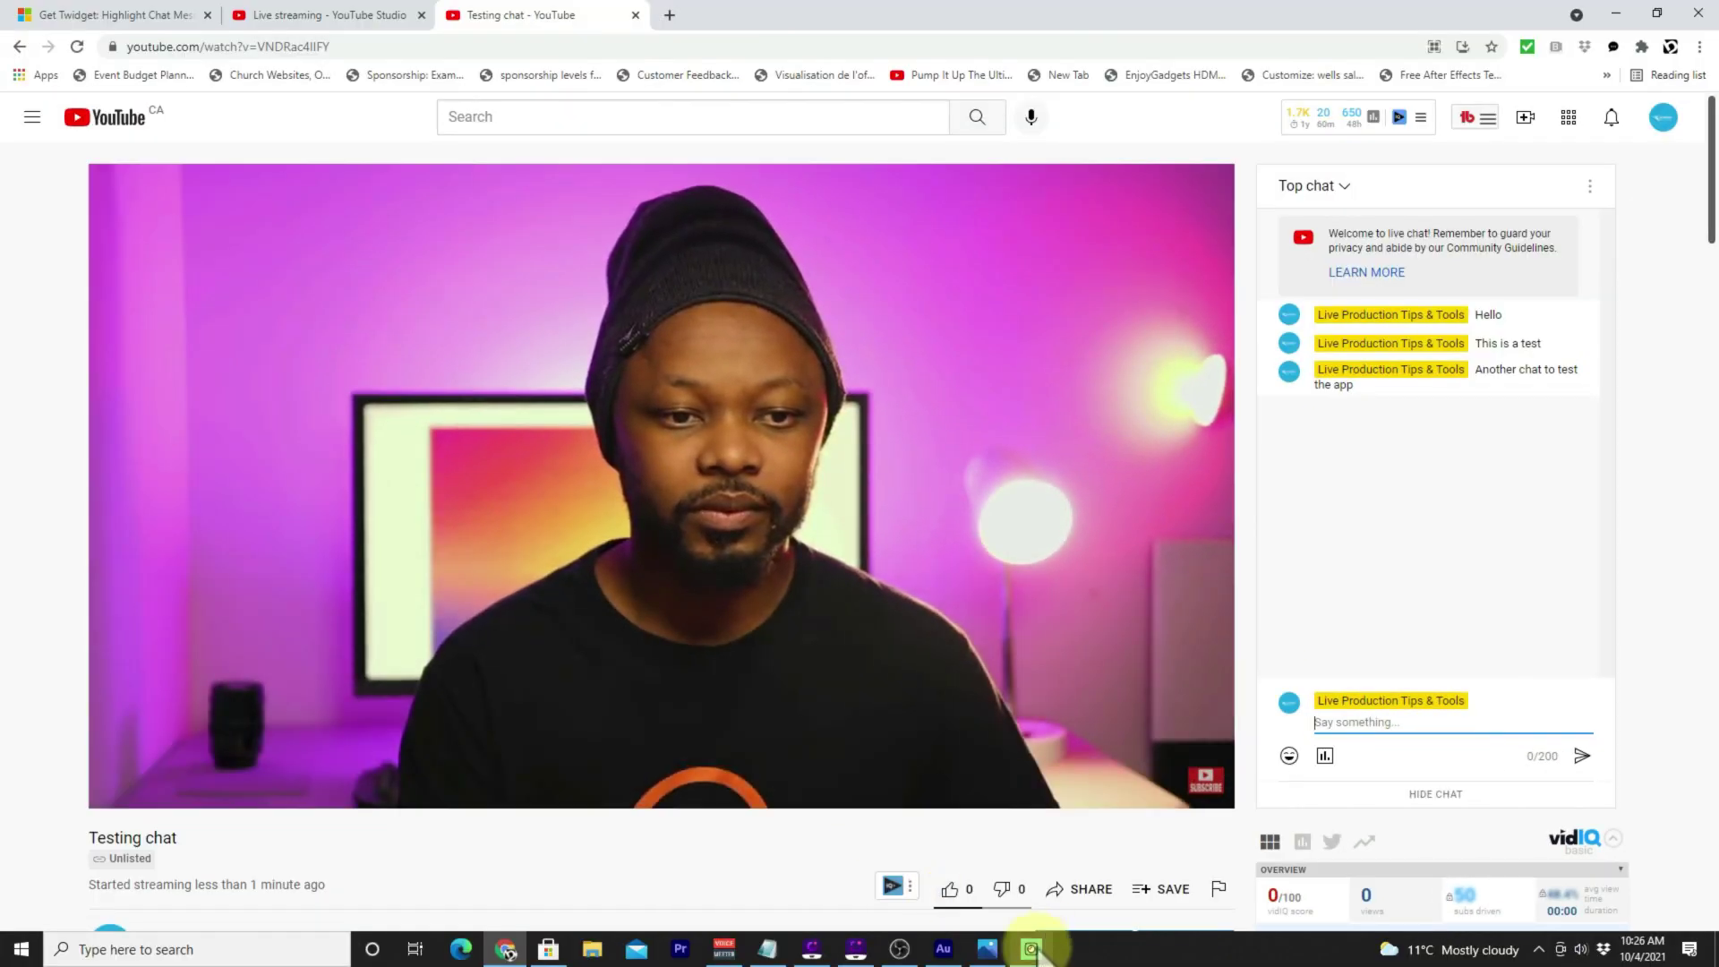
left_click(1032, 949)
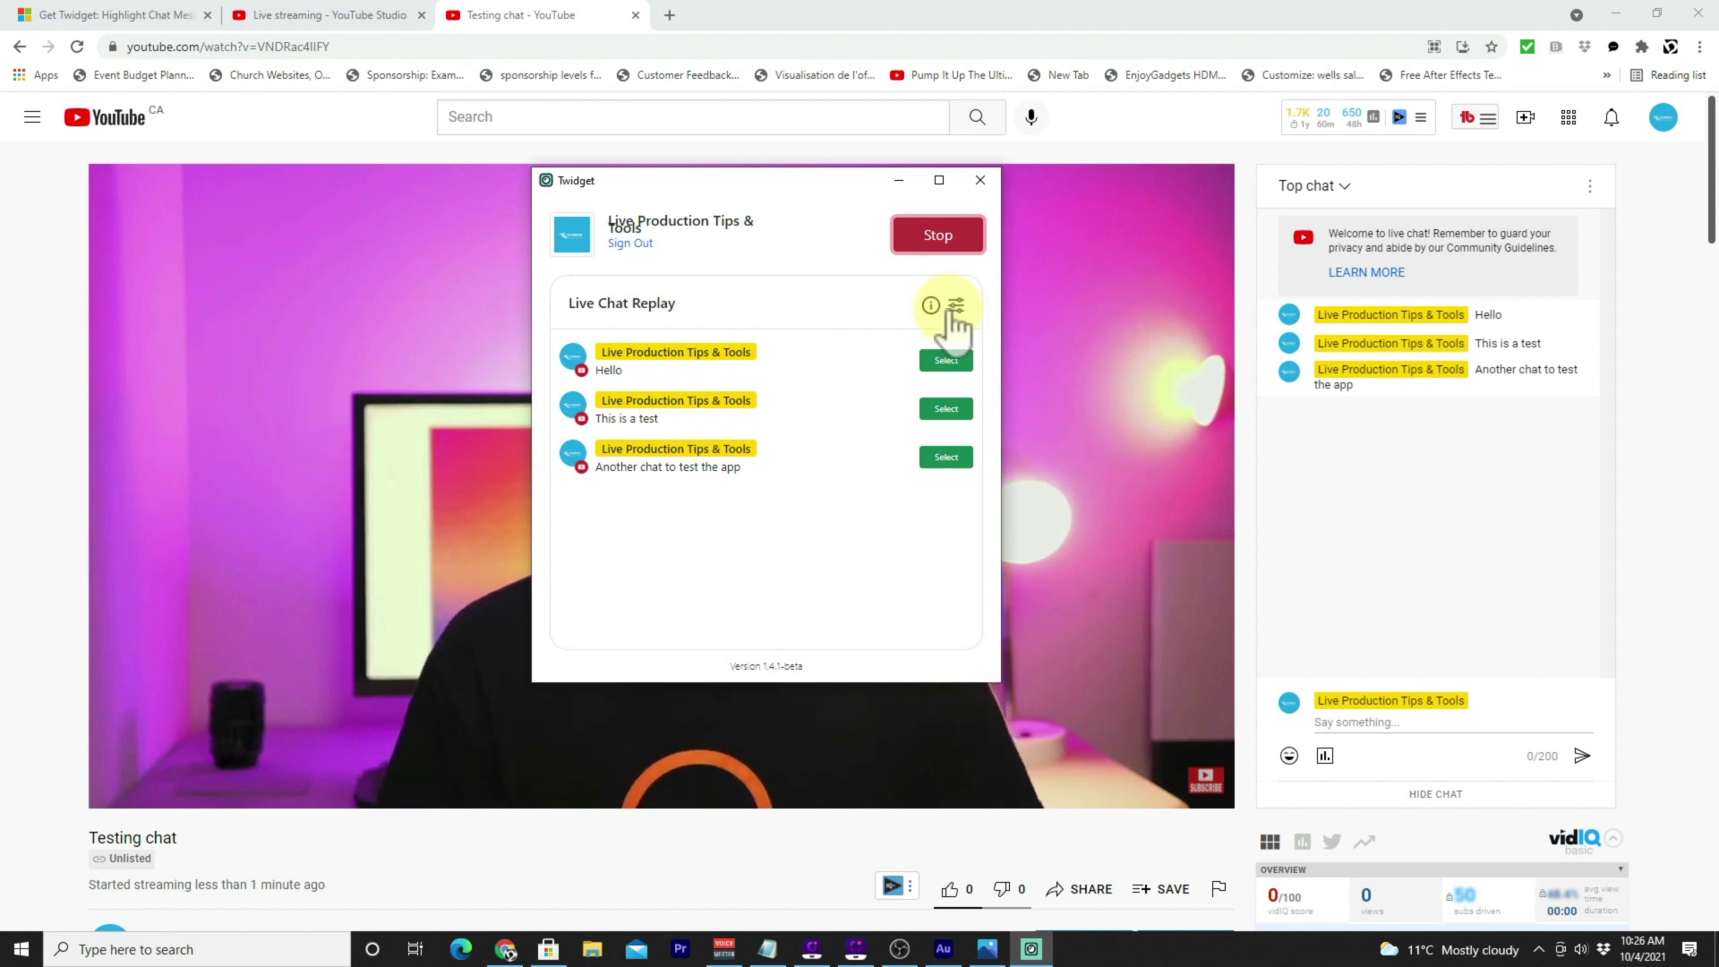
left_click(955, 306)
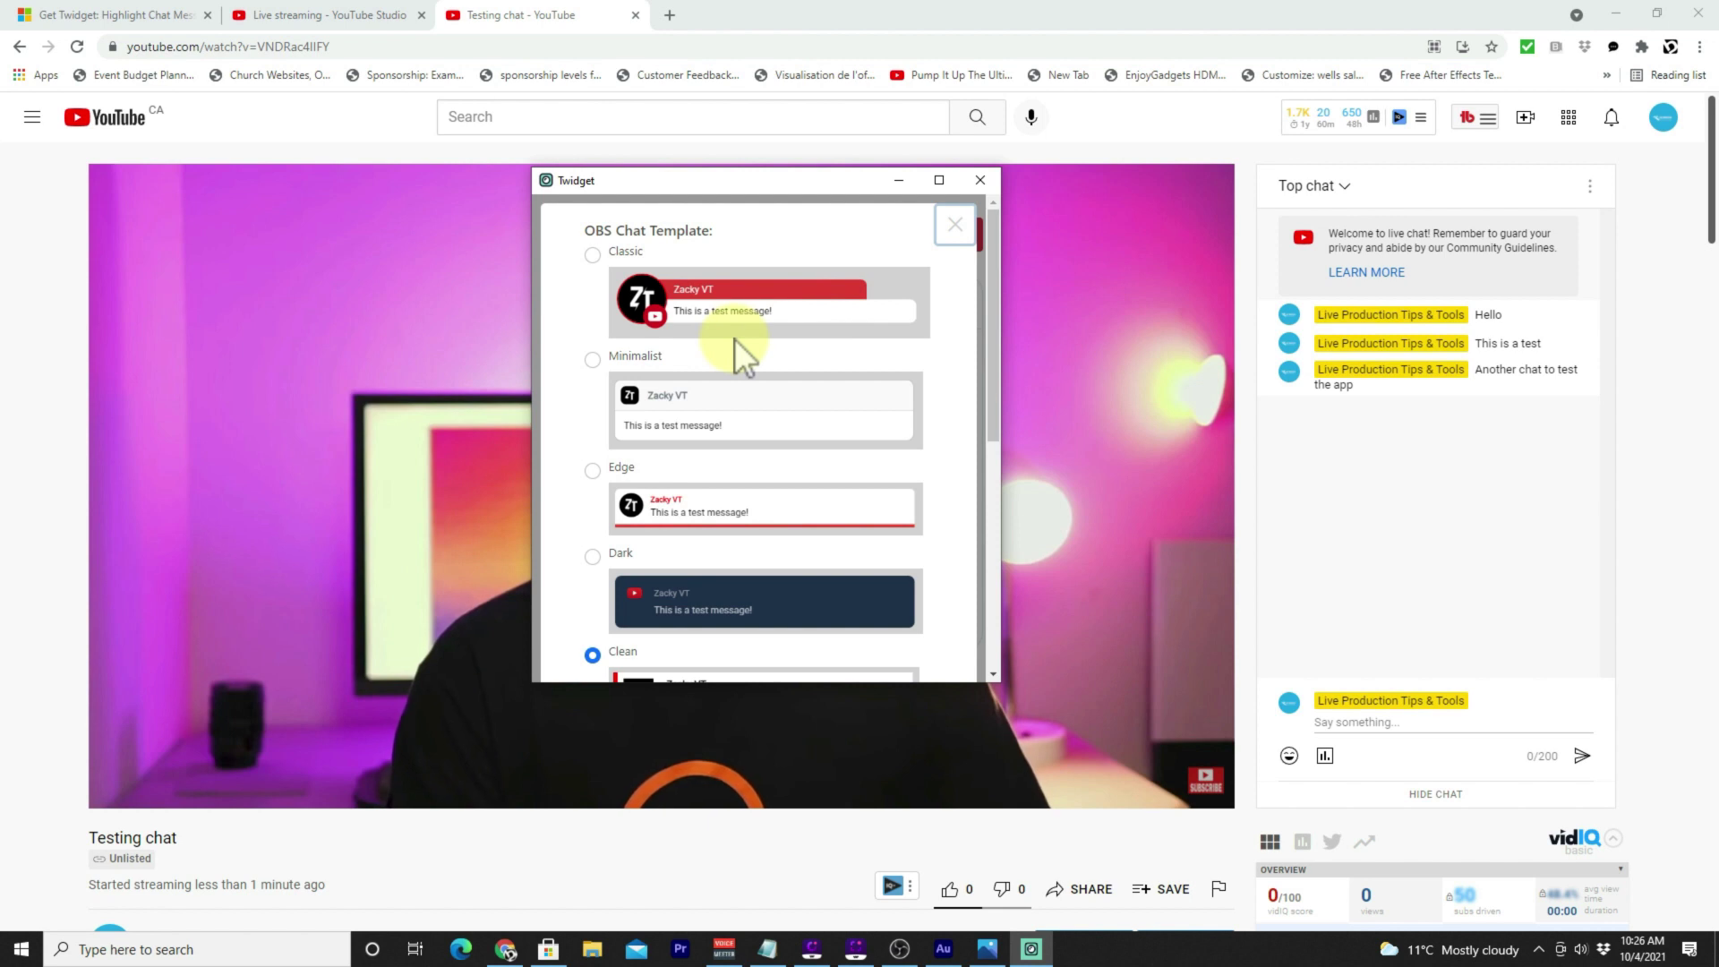
- Select Classic as the OBS Chat Template, review the template options, and close settings
left_click(591, 255)
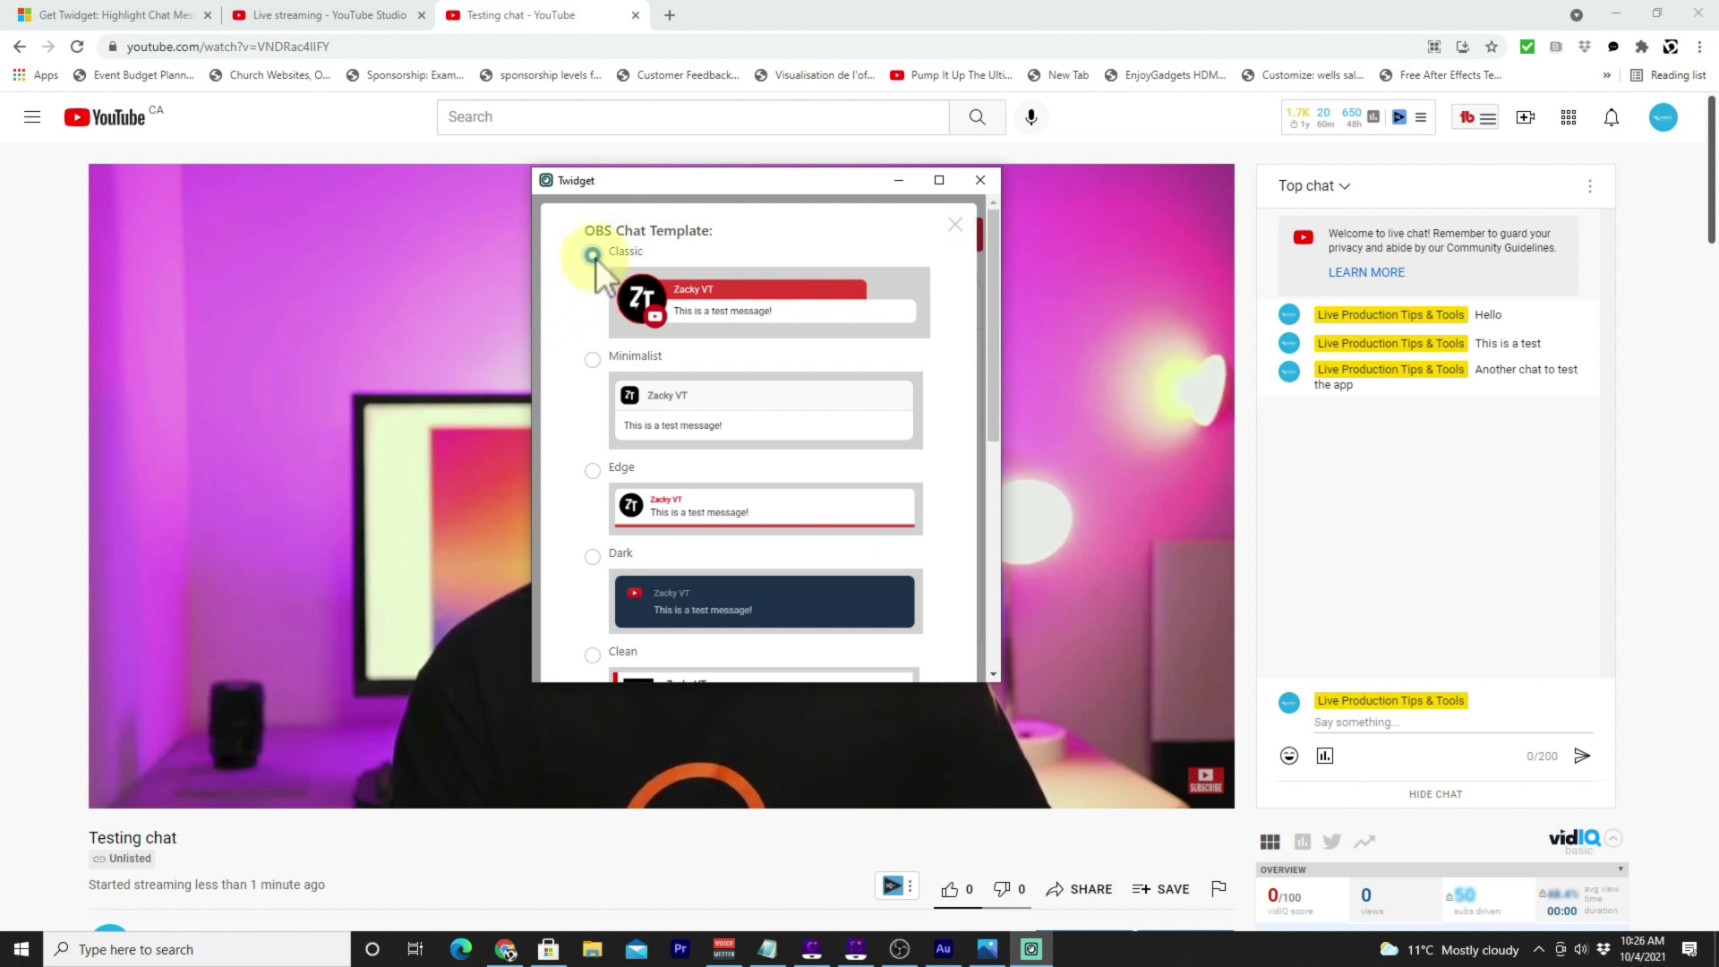
scroll(587, 358, "down", 1)
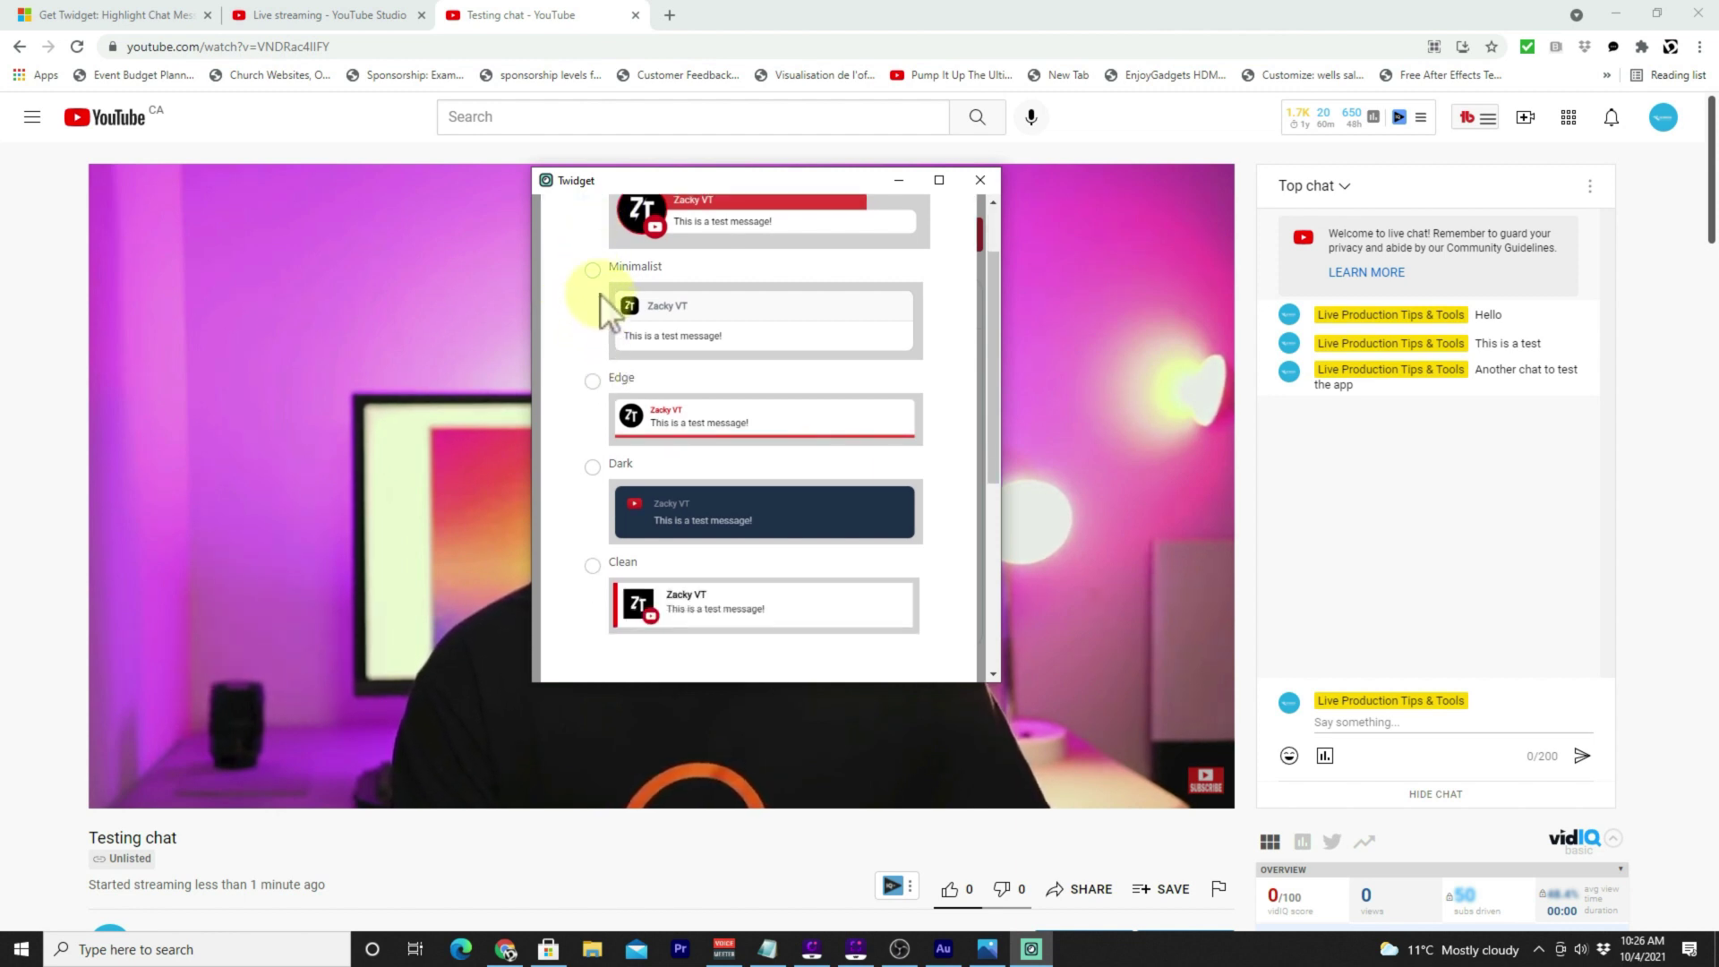
scroll(598, 282, "up", 1)
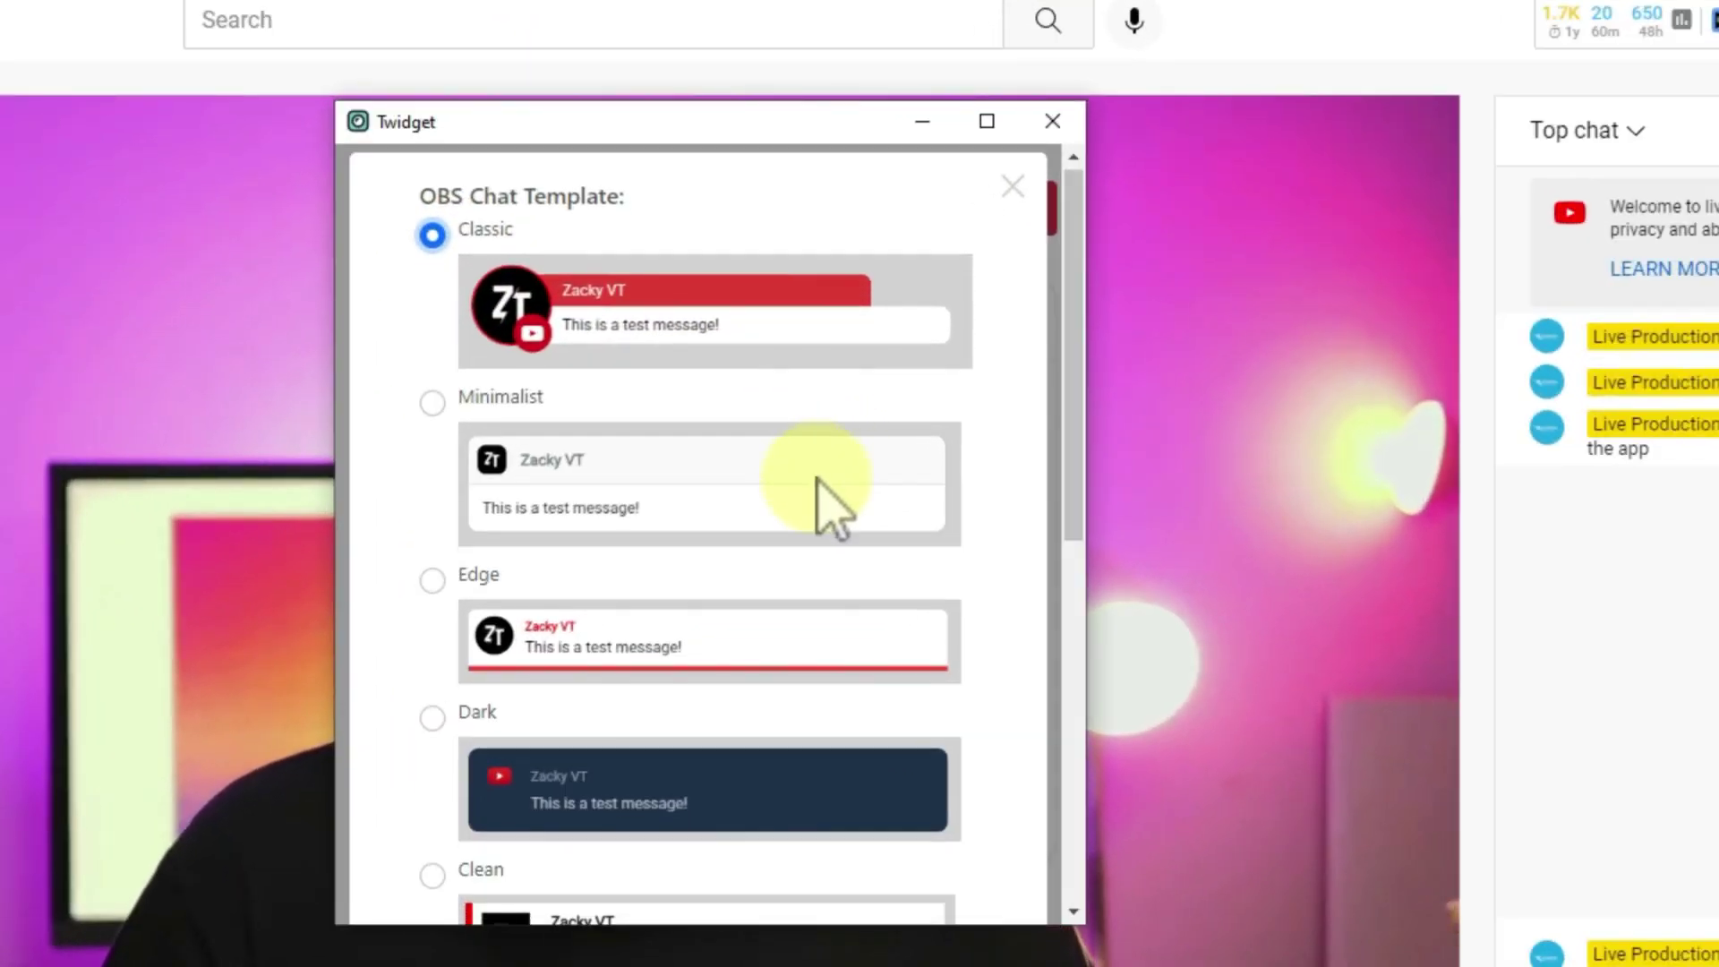
scroll(818, 490, "down", 6)
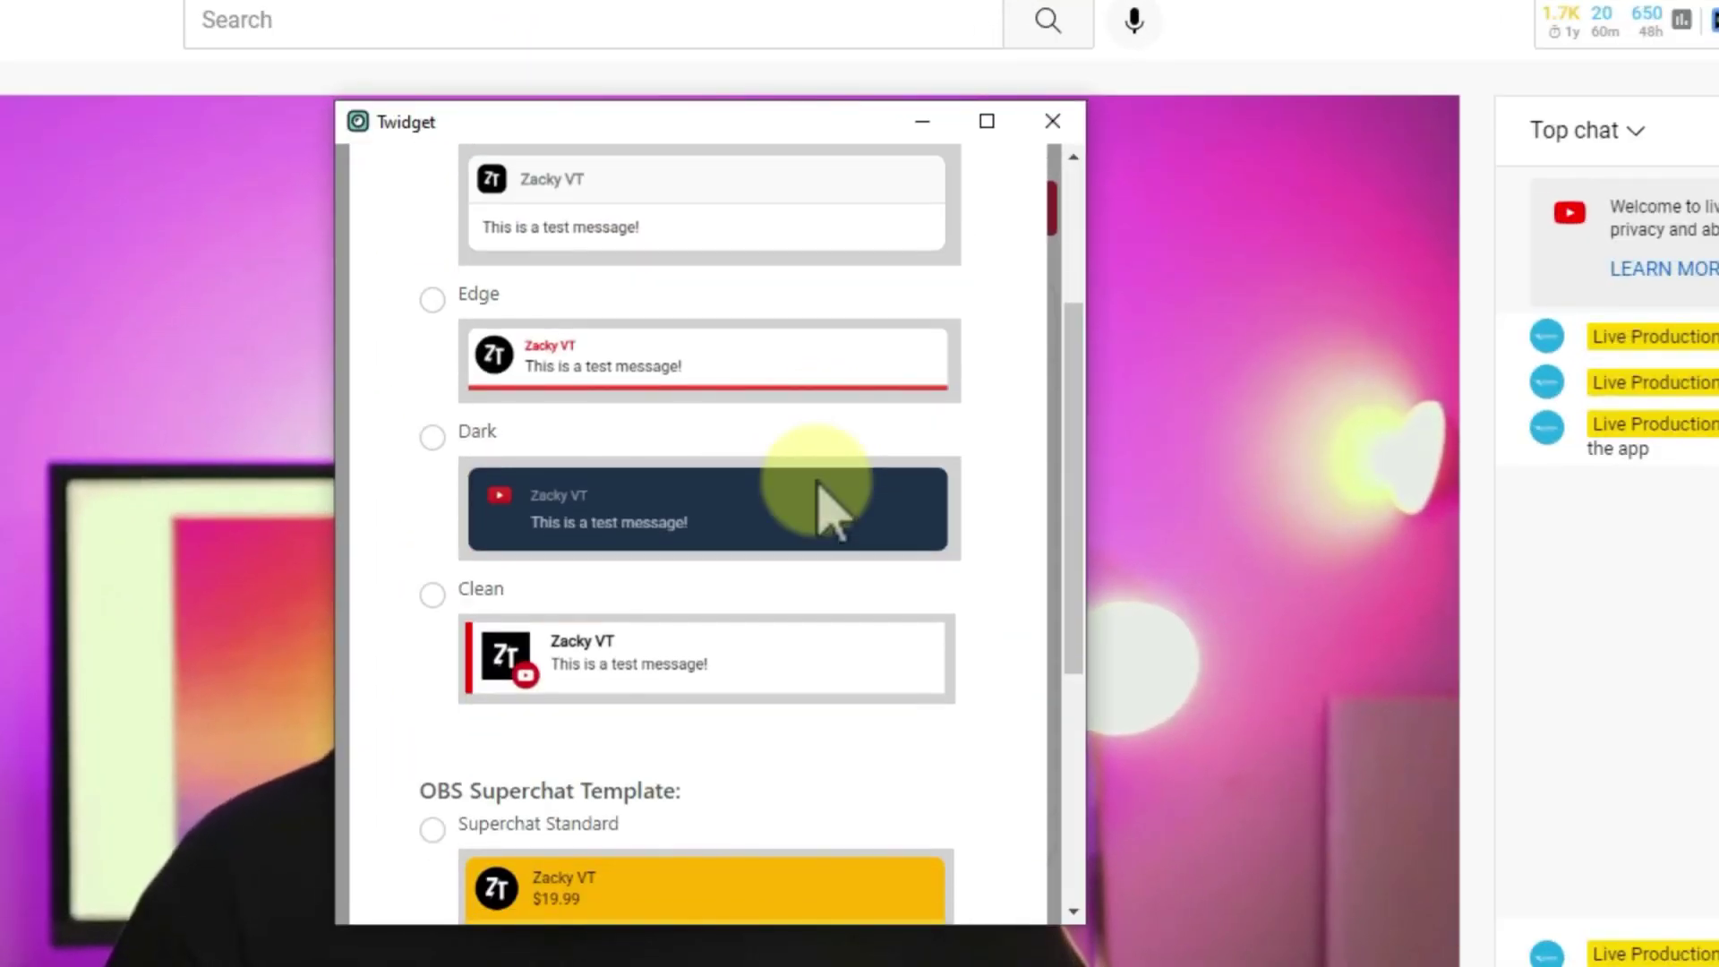
scroll(822, 501, "down", 2)
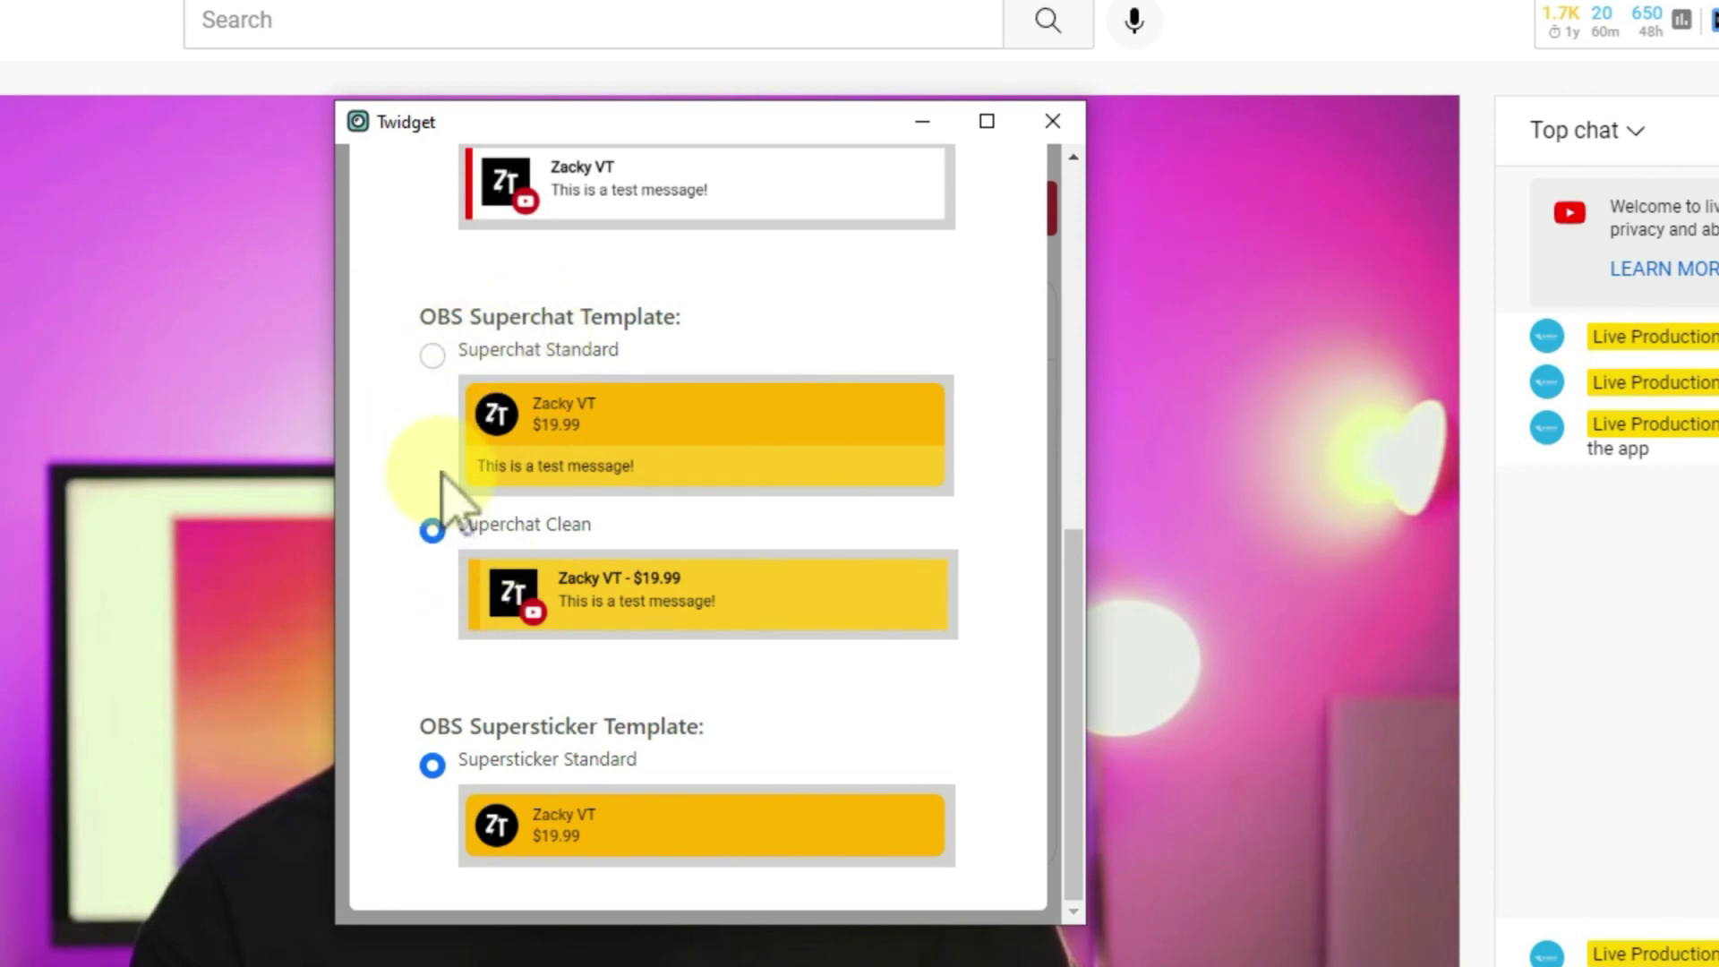
scroll(453, 494, "up", 10)
left_click(974, 327)
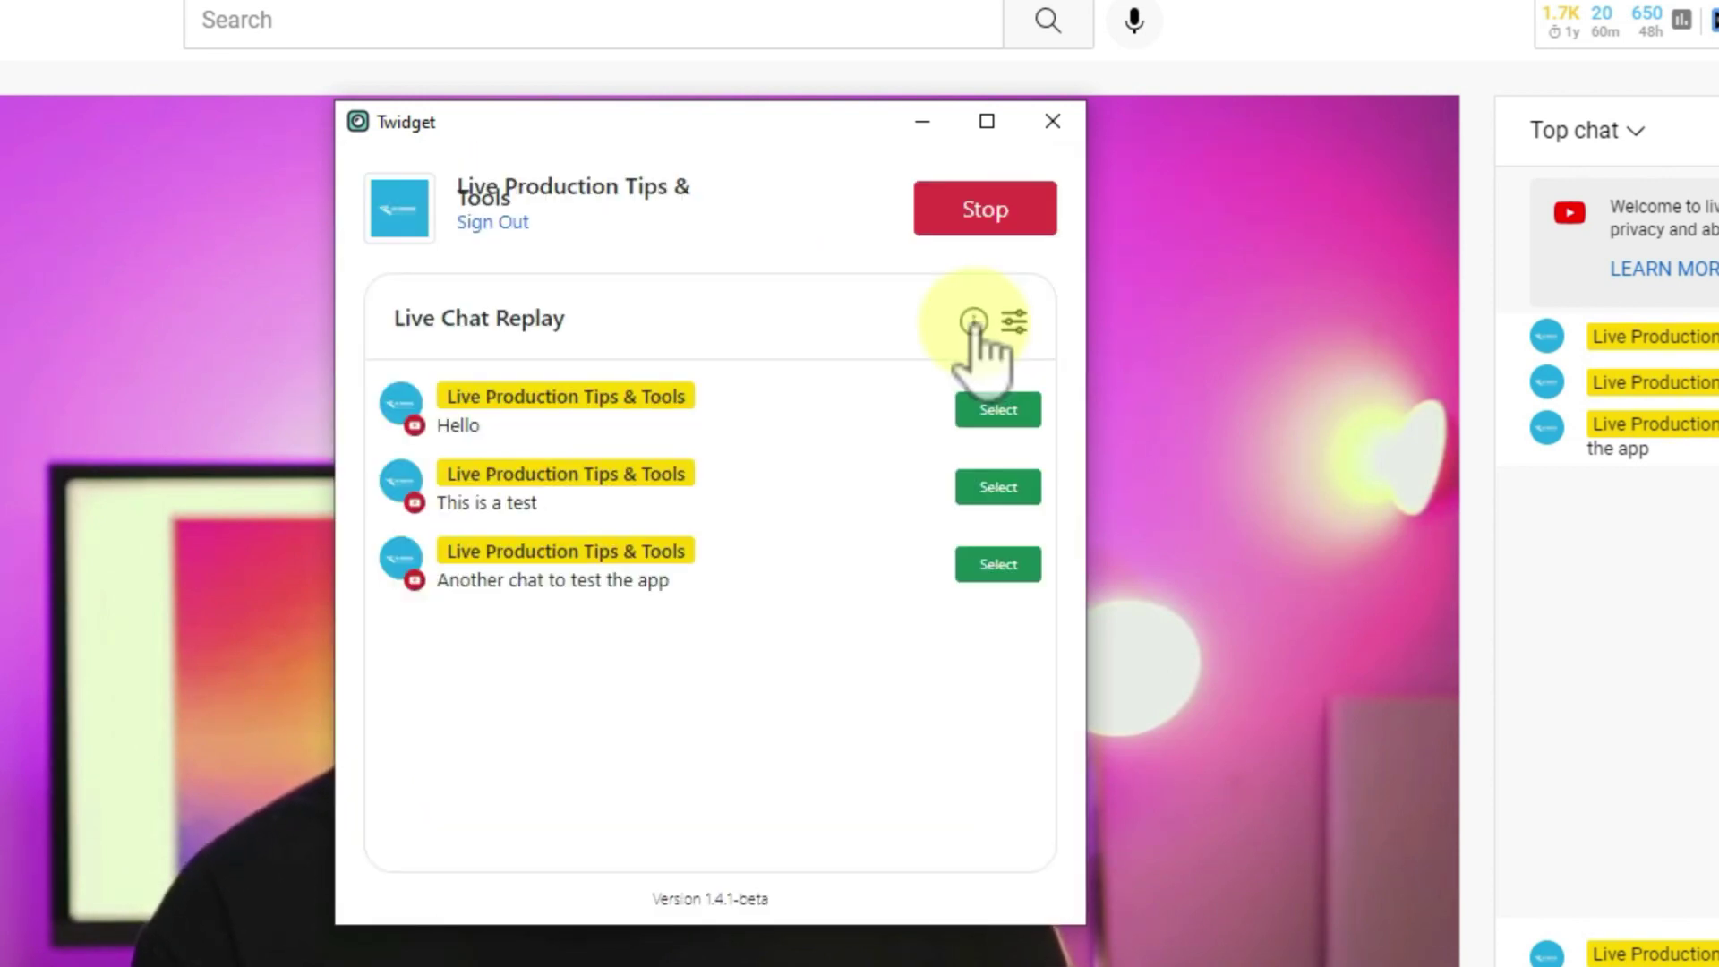
- Open Twidget's help guide and briefly expand then collapse the OBS Setup instructions
left_click(974, 322)
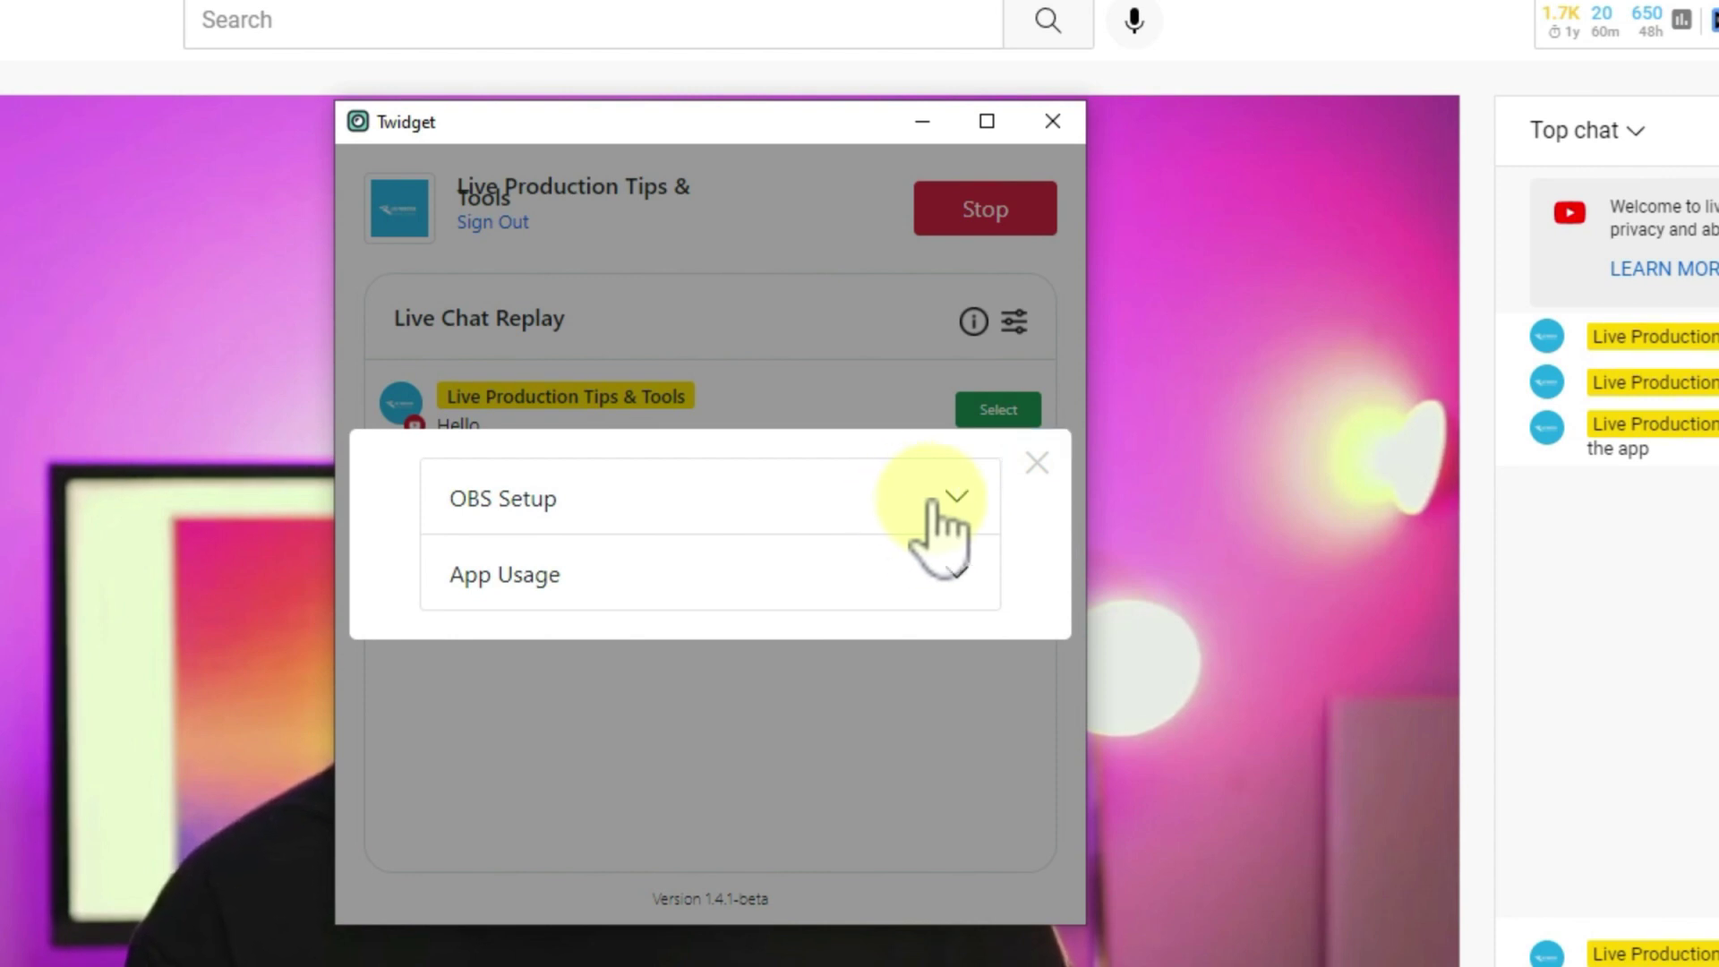
left_click(932, 515)
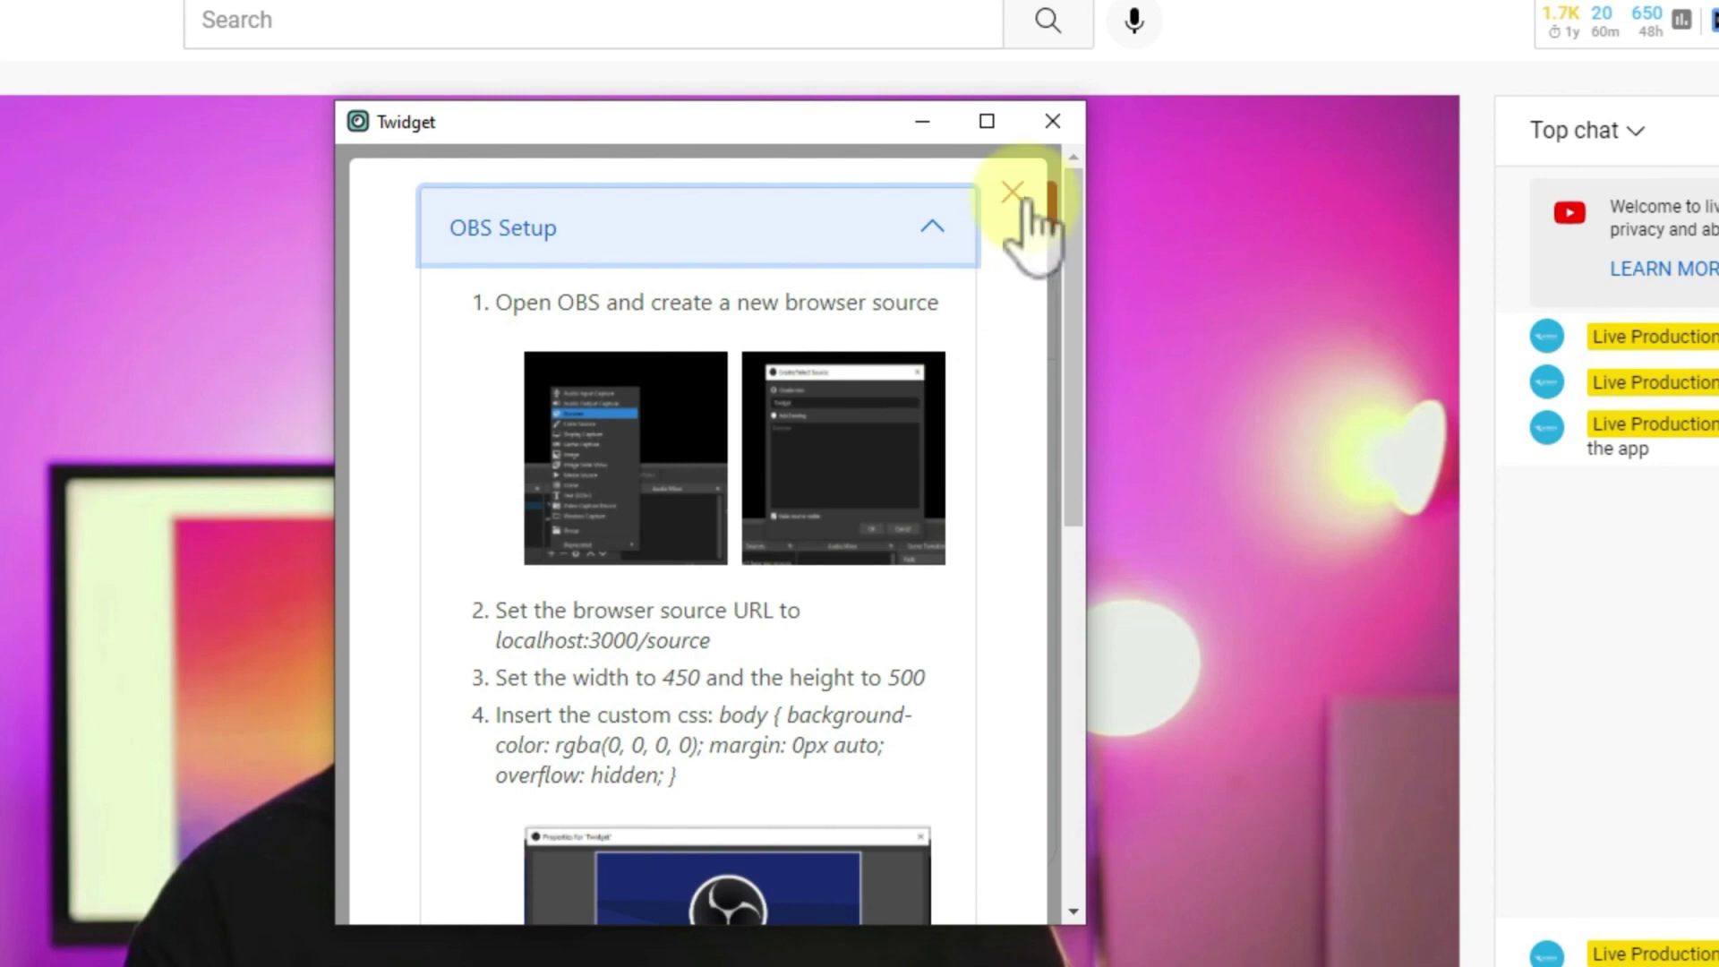
left_click(927, 235)
- Expand App Usage and read through its steps for connecting a livestream URL
left_click(895, 577)
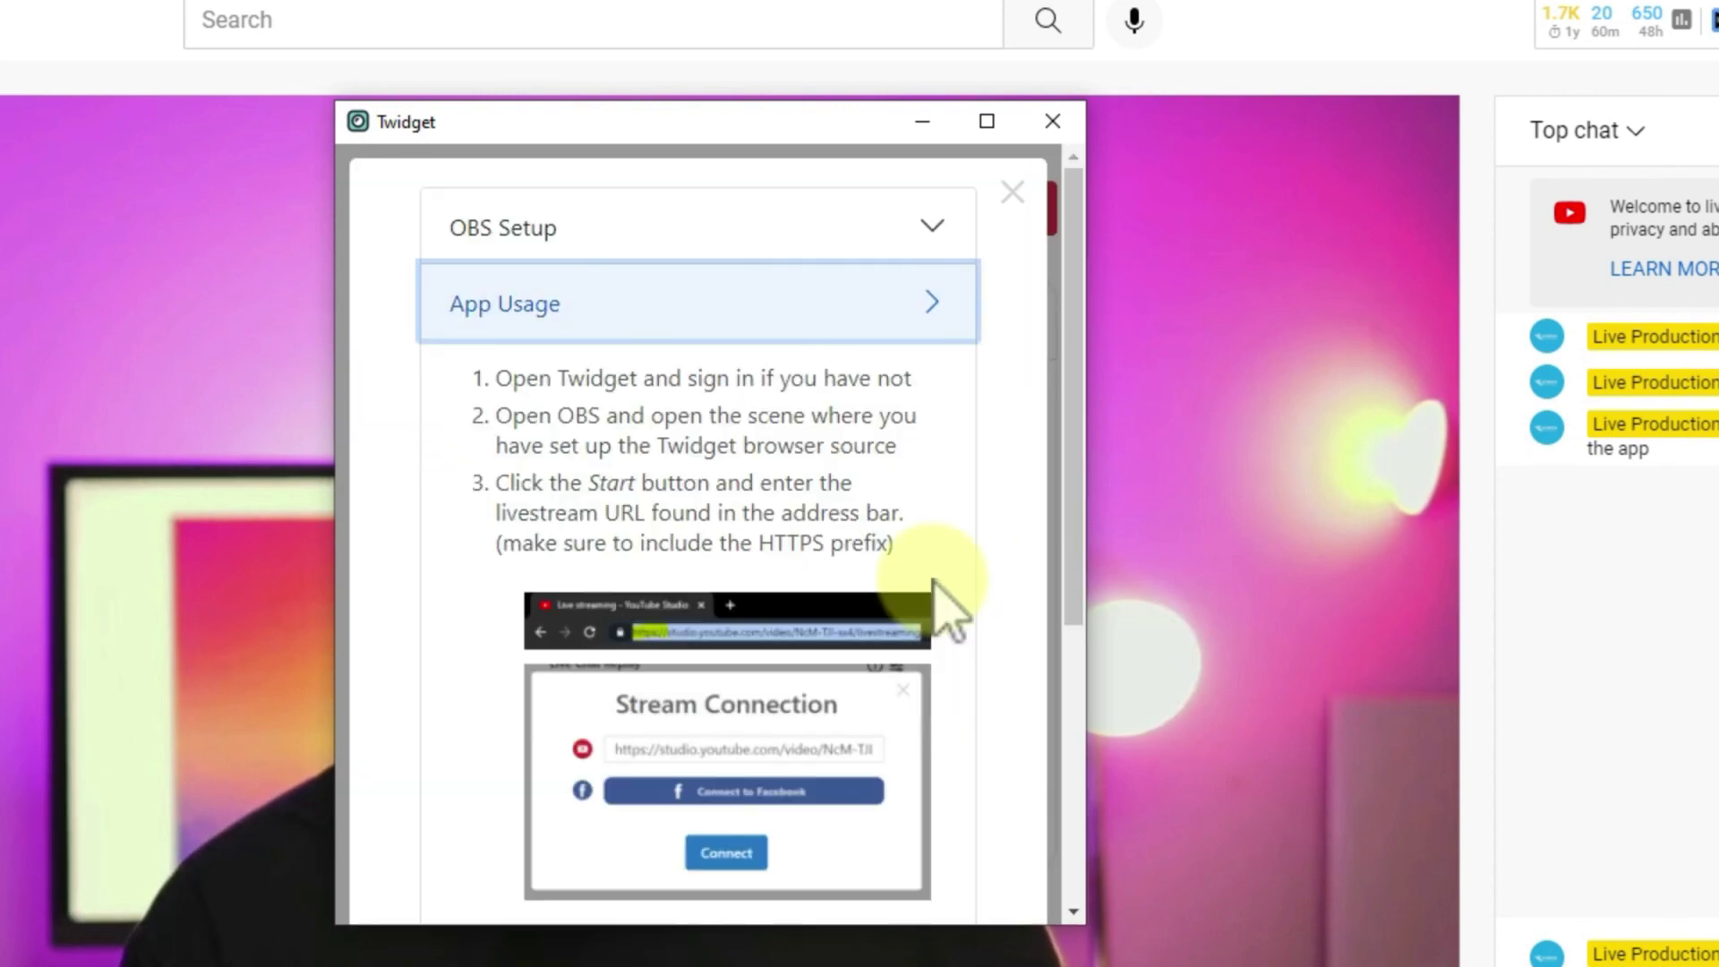
scroll(703, 520, "down", 1)
scroll(703, 520, "down", 5)
scroll(703, 521, "up", 6)
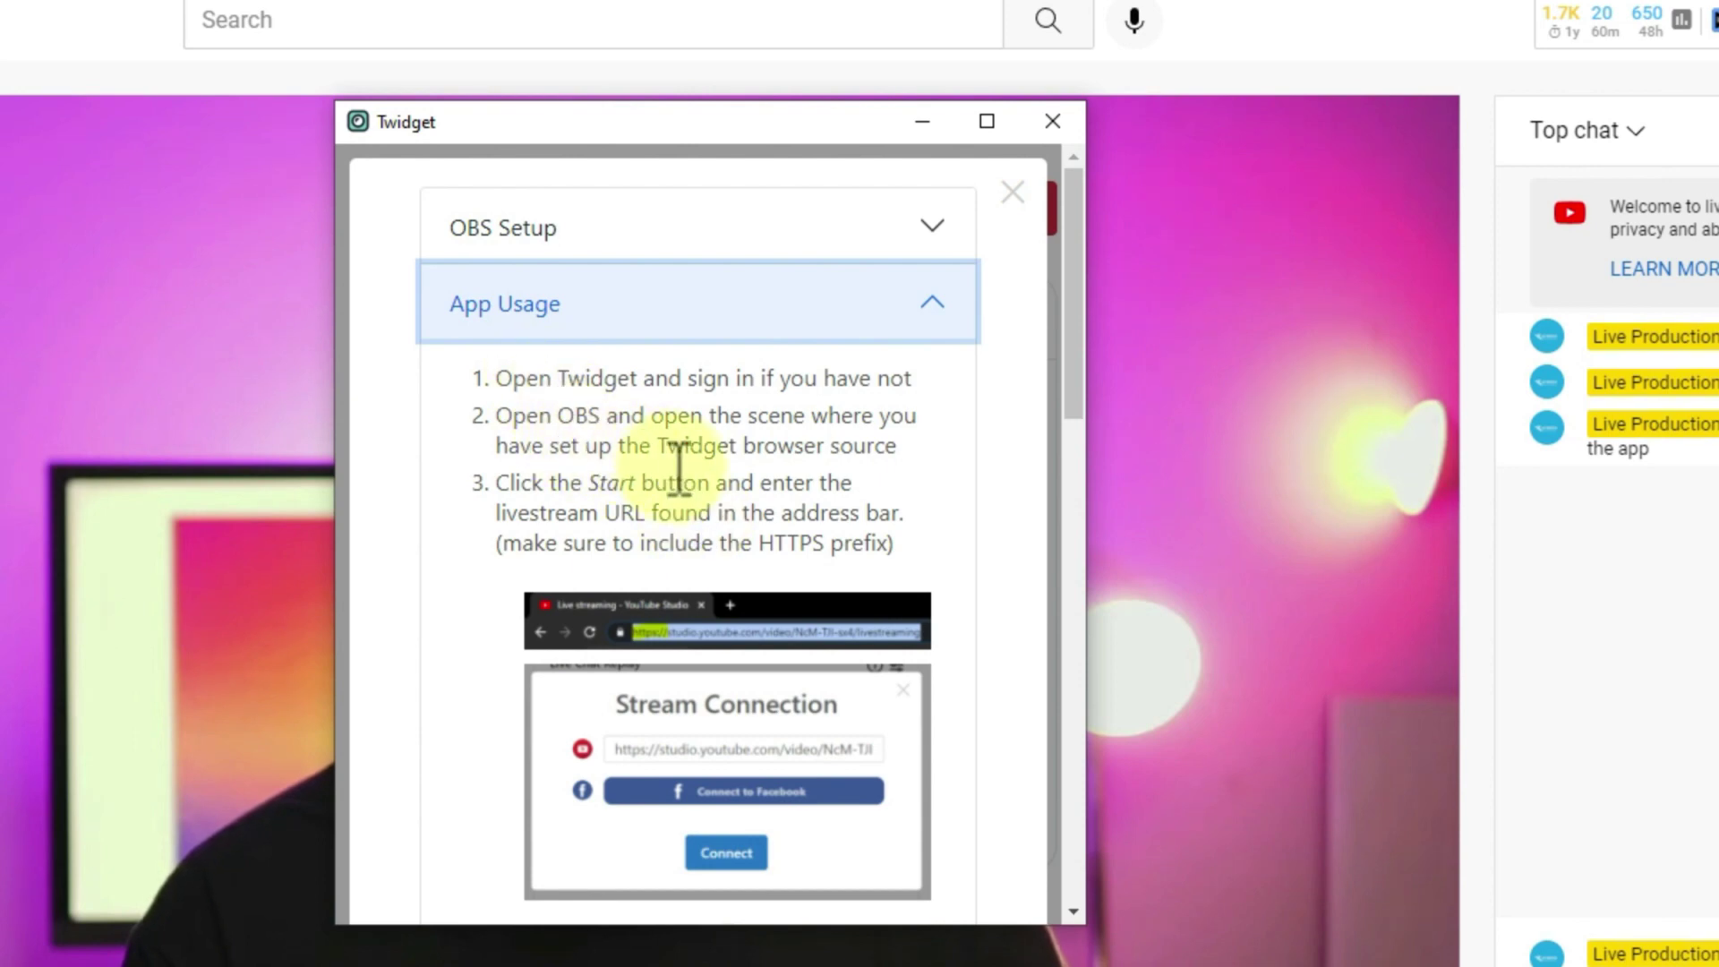
scroll(680, 467, "down", 10)
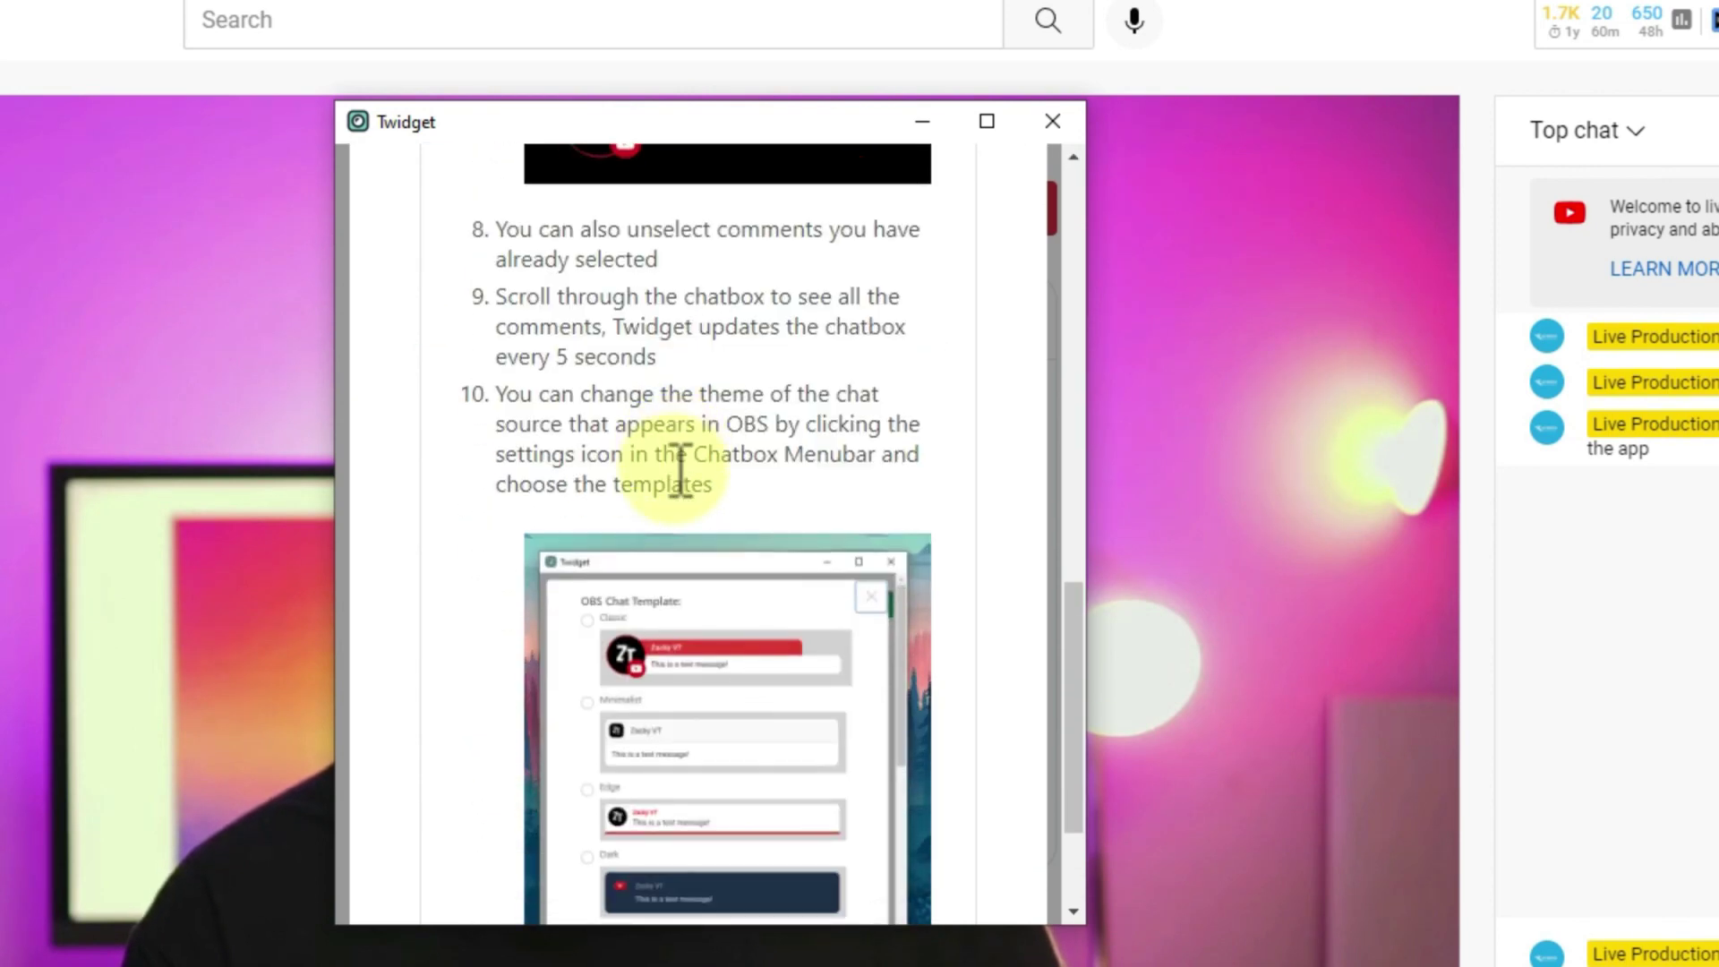
scroll(680, 467, "up", 10)
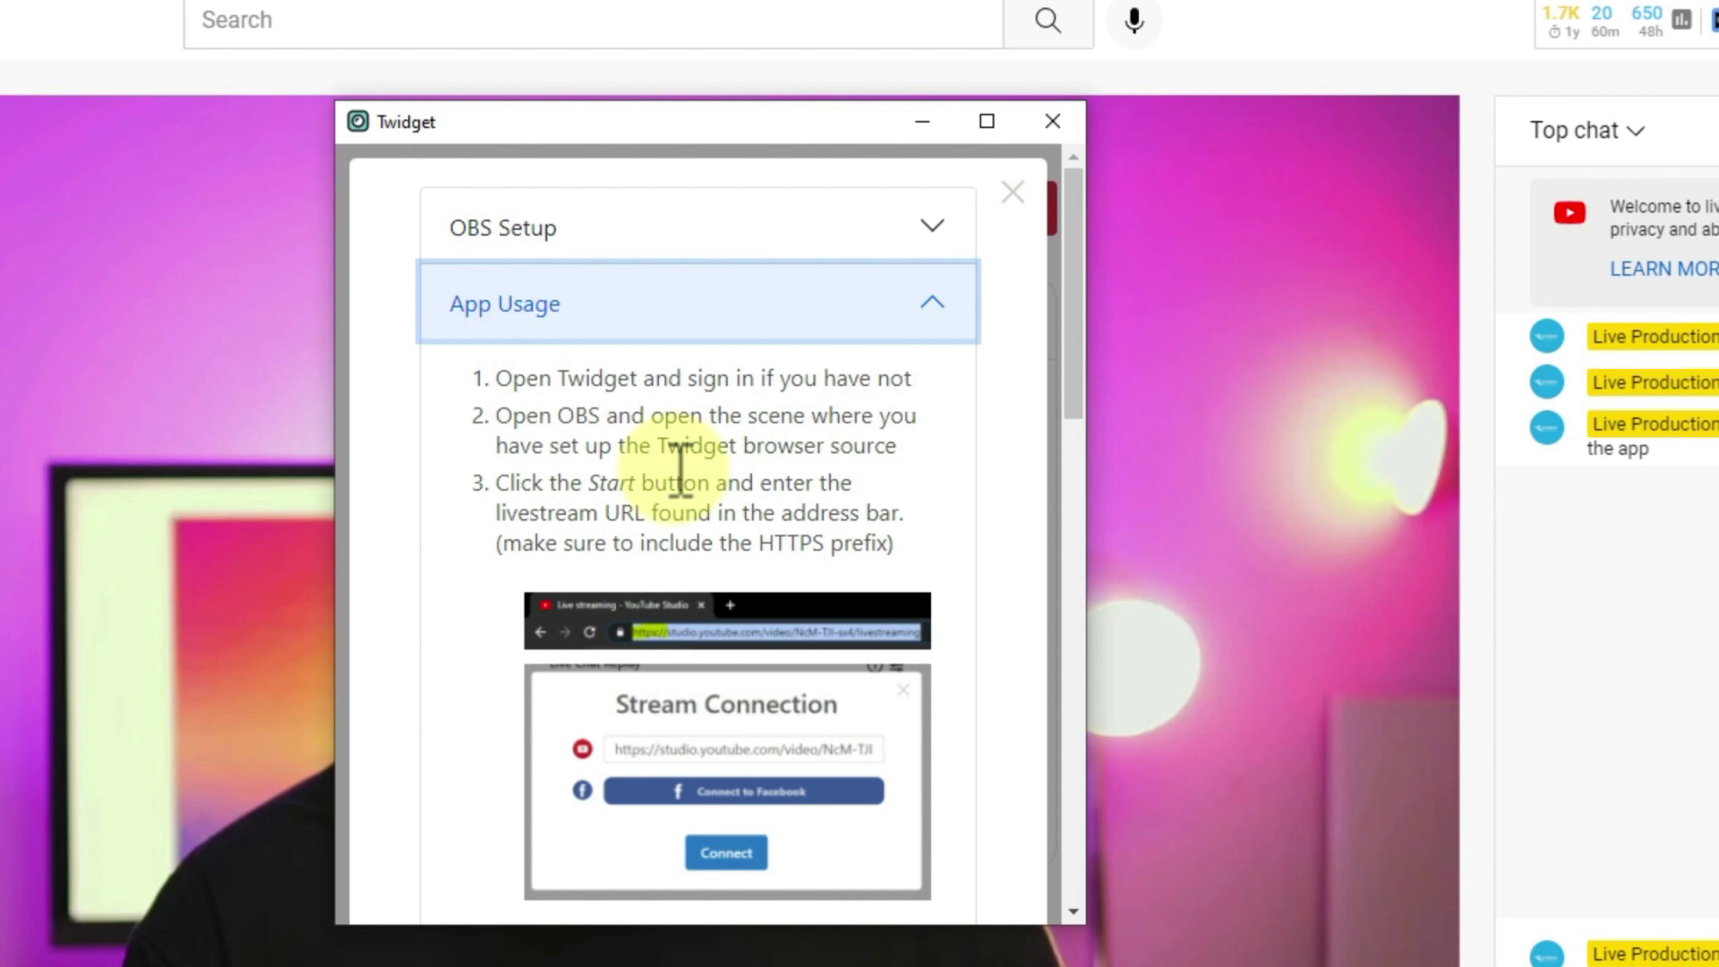
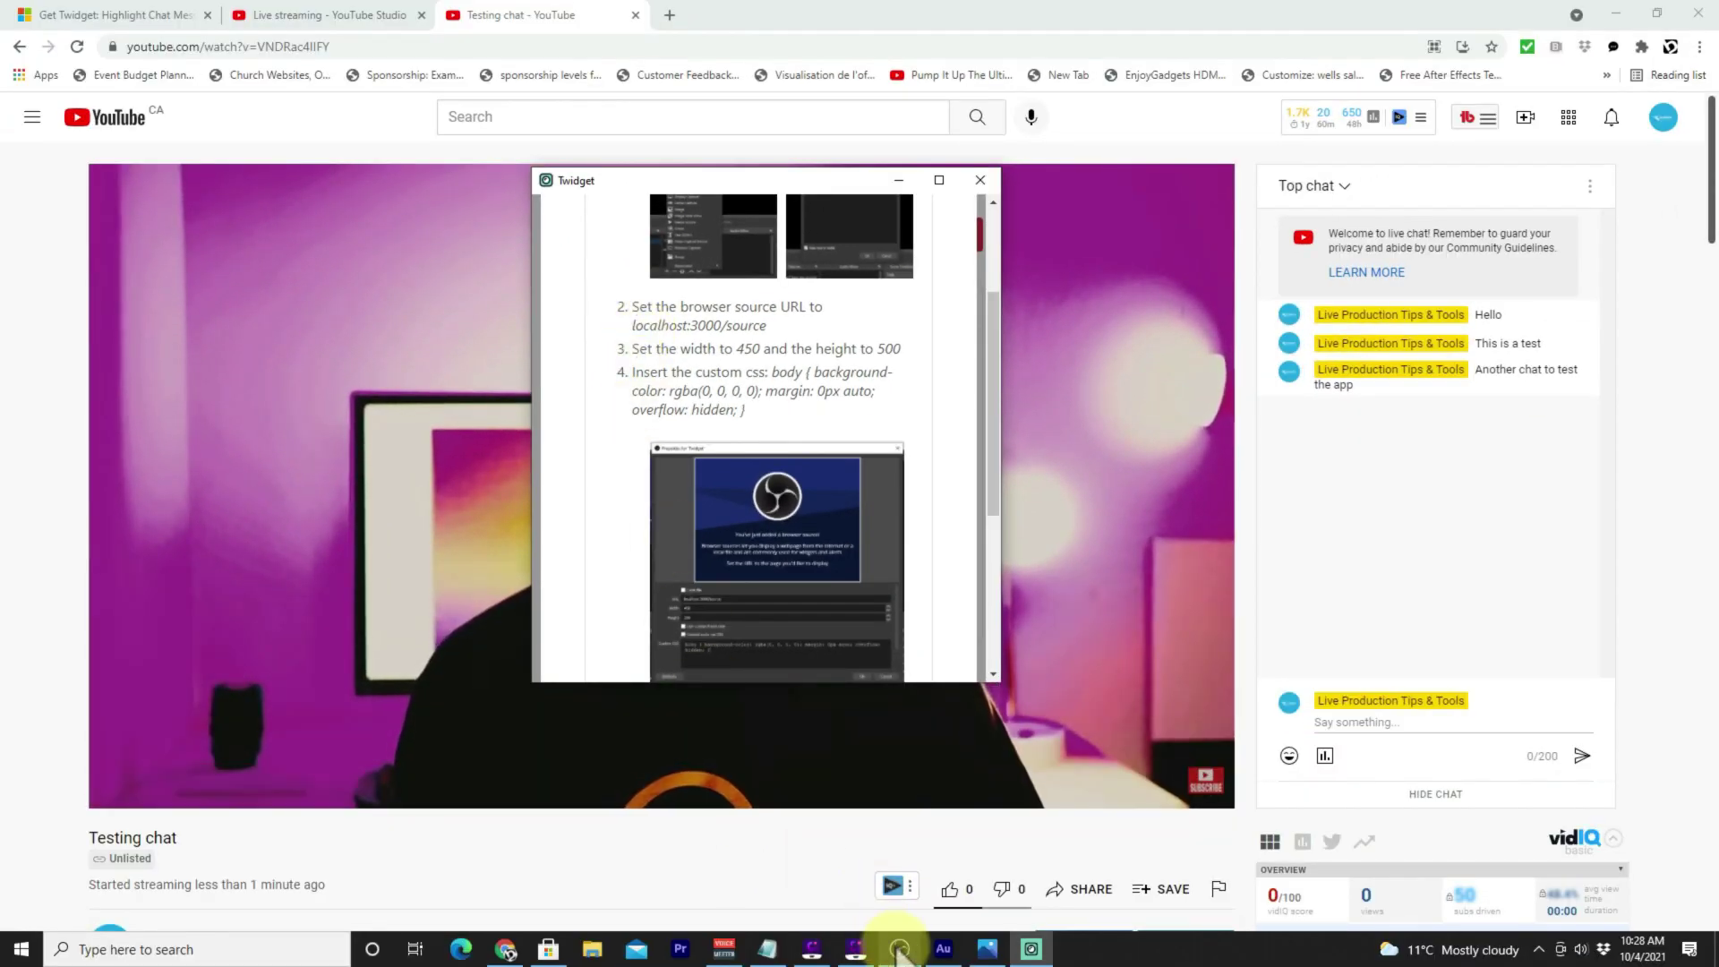
- Switch from the YouTube stream and Twidget to OBS Studio
left_click(900, 949)
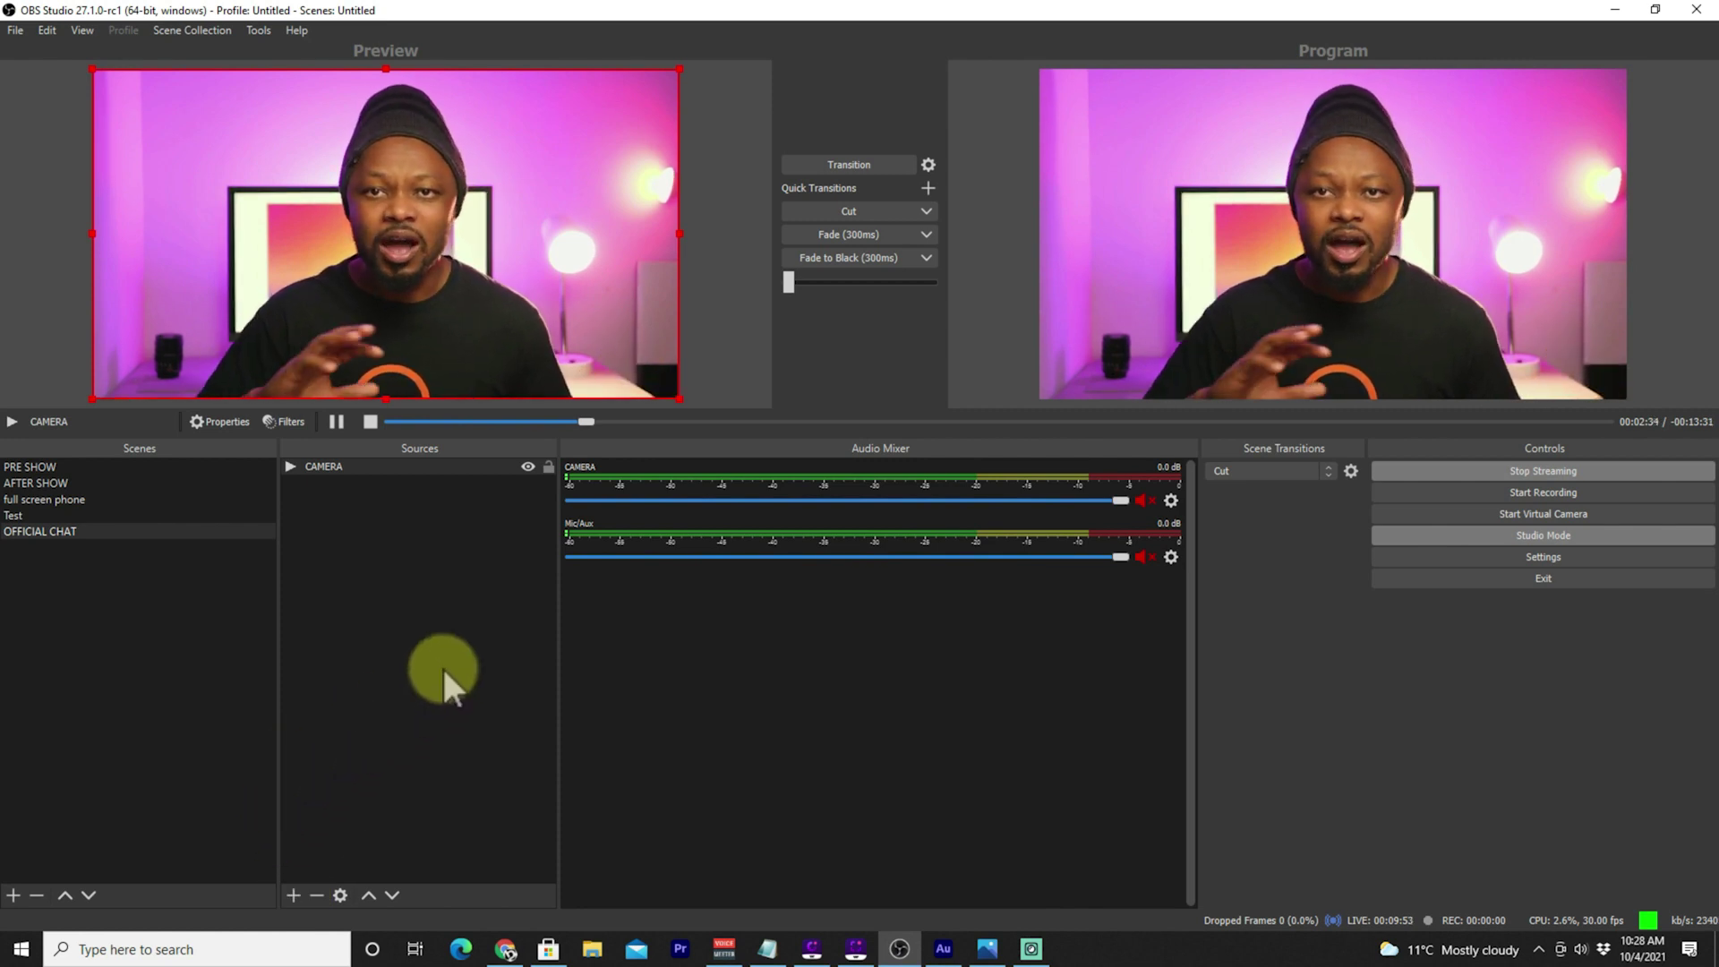
- Add a browser source named 'TY chat' to the OFFICIAL CHAT scene
left_click(293, 897)
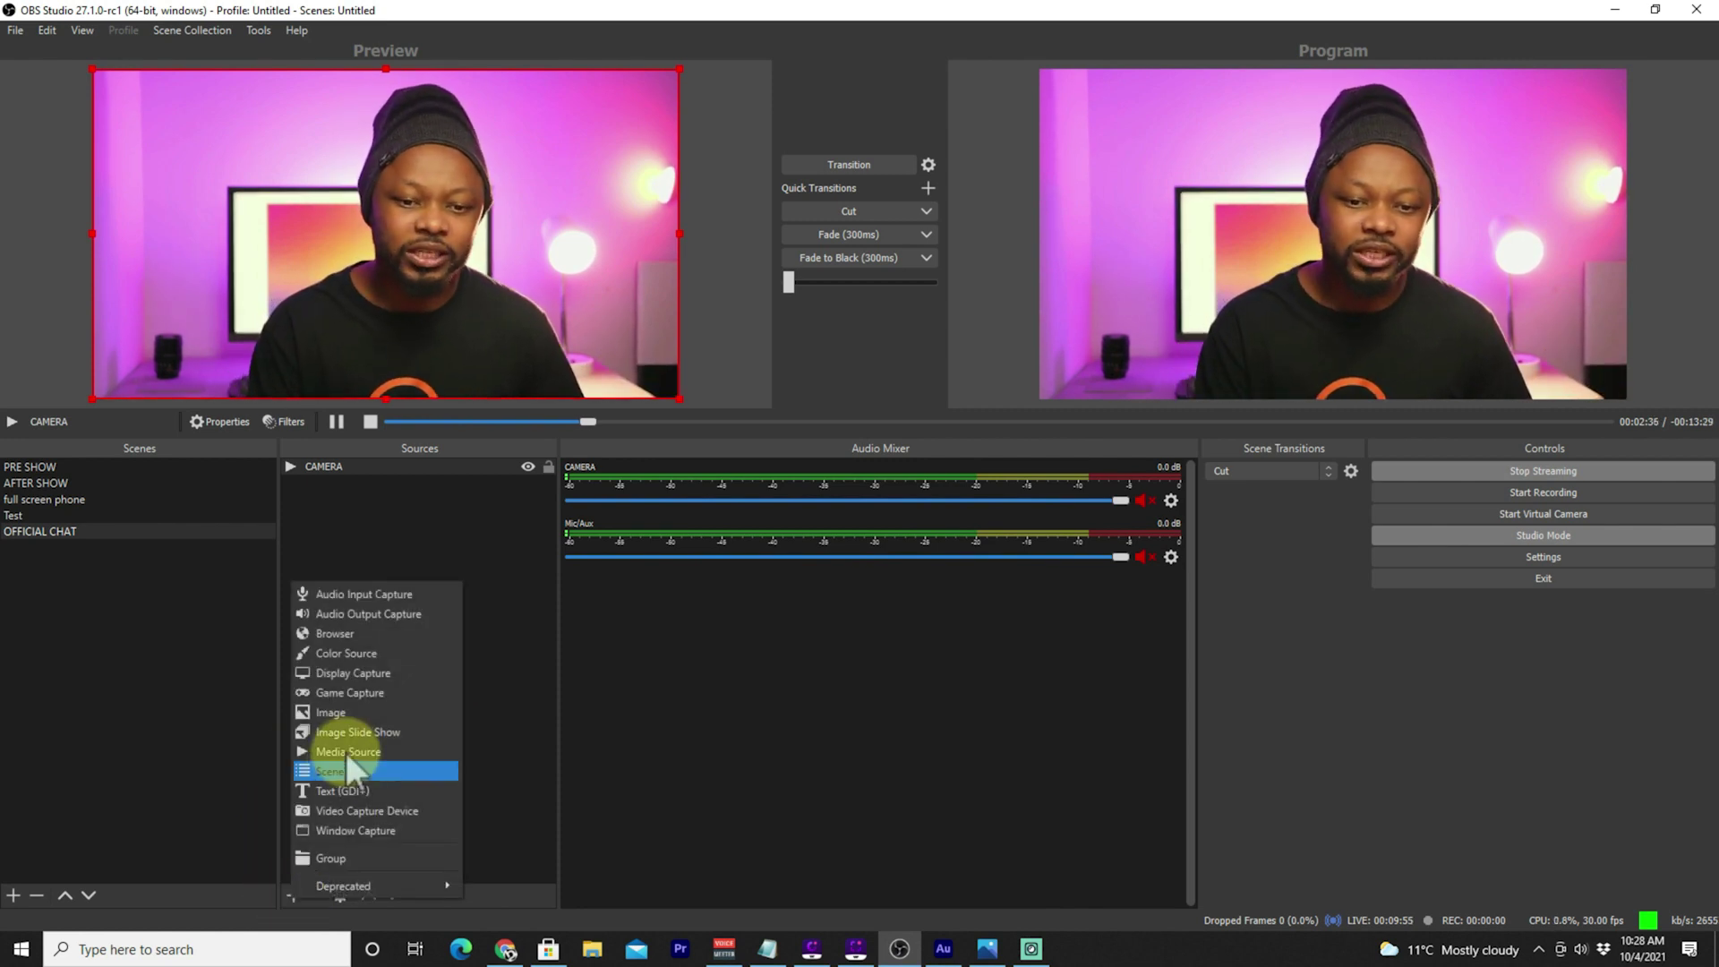
left_click(385, 637)
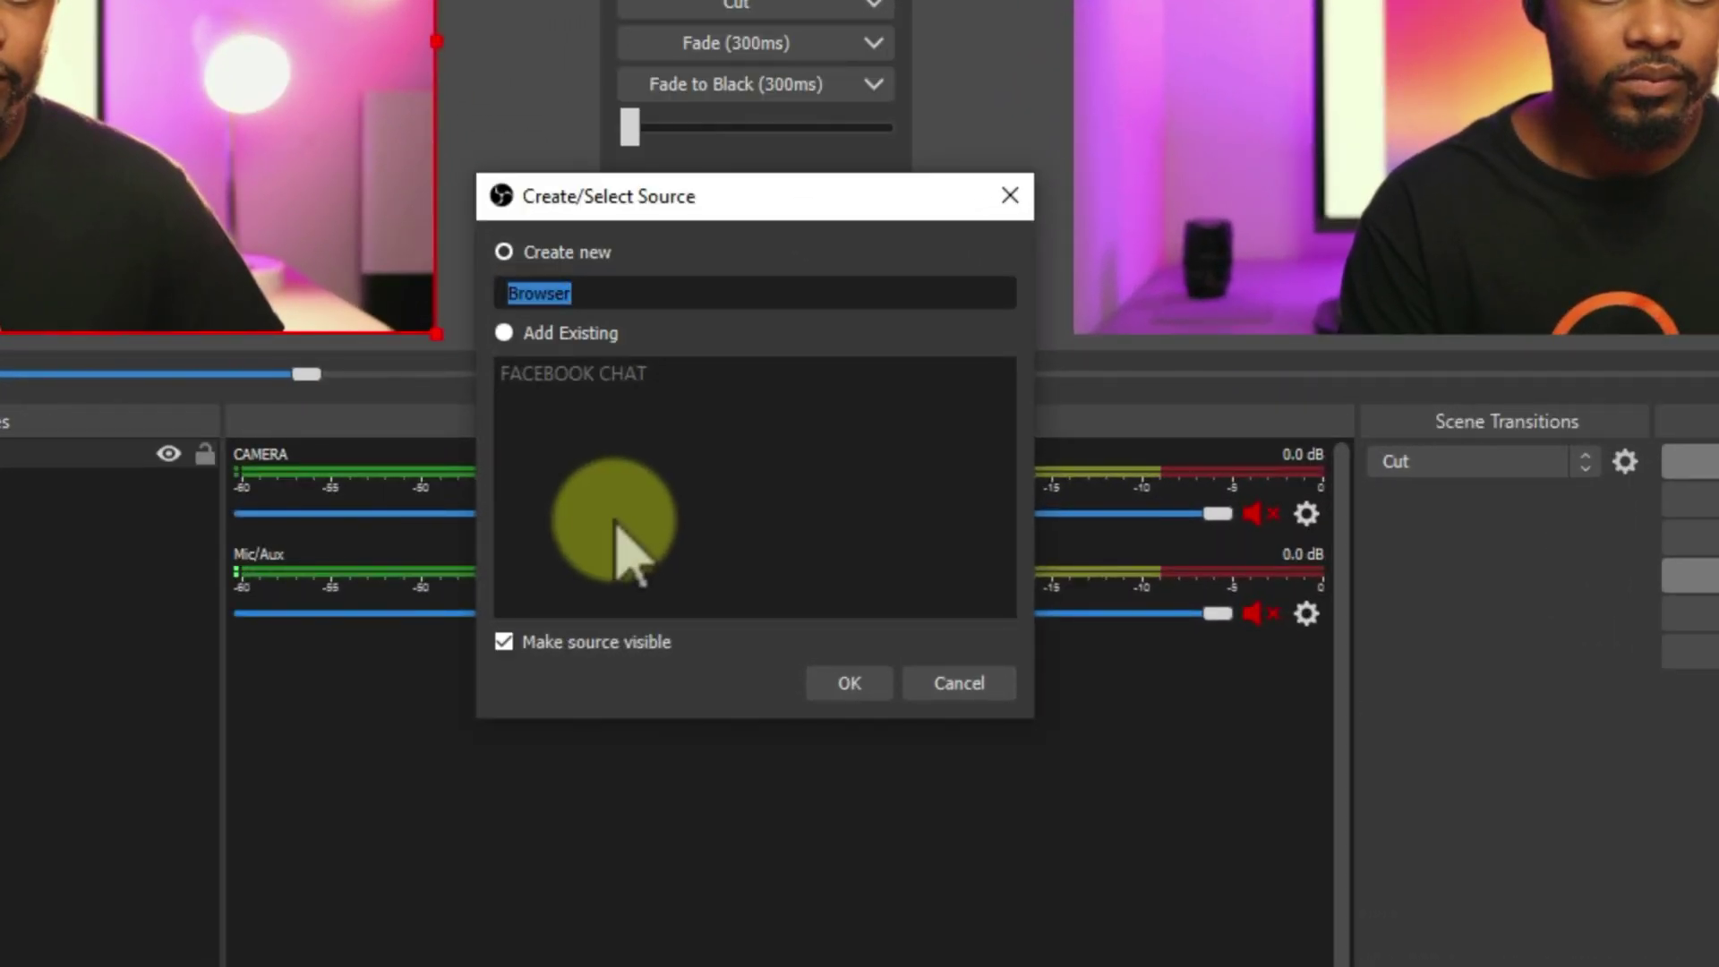
type("TY chat")
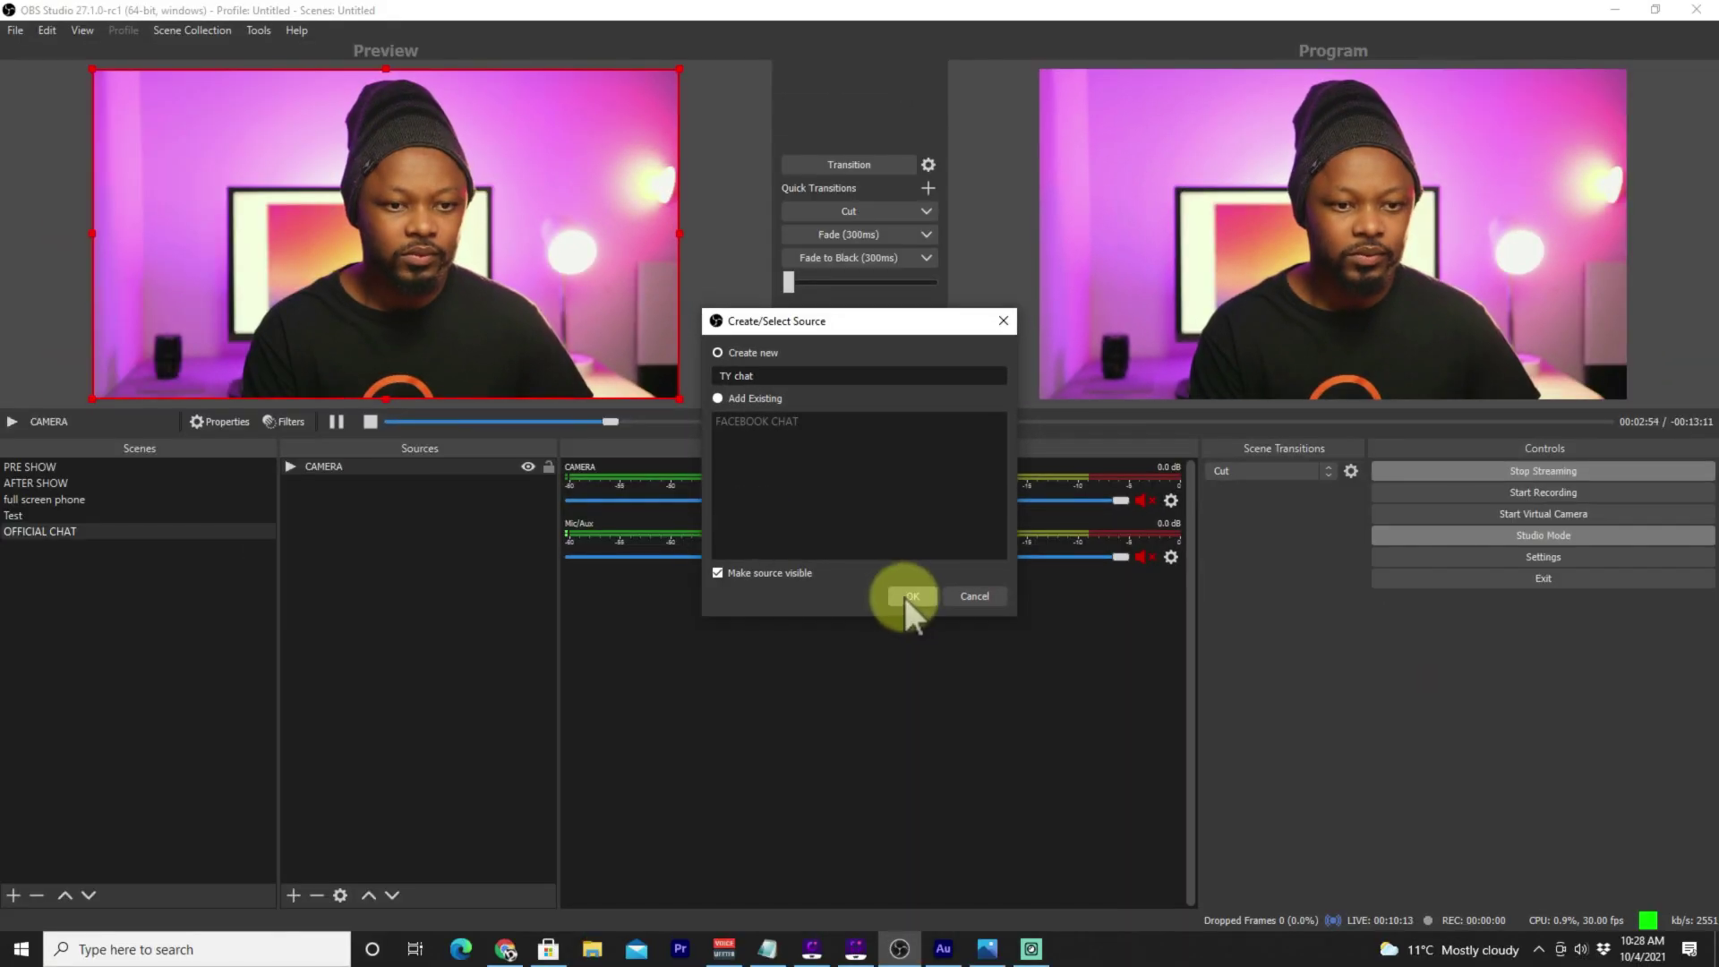
left_click(849, 682)
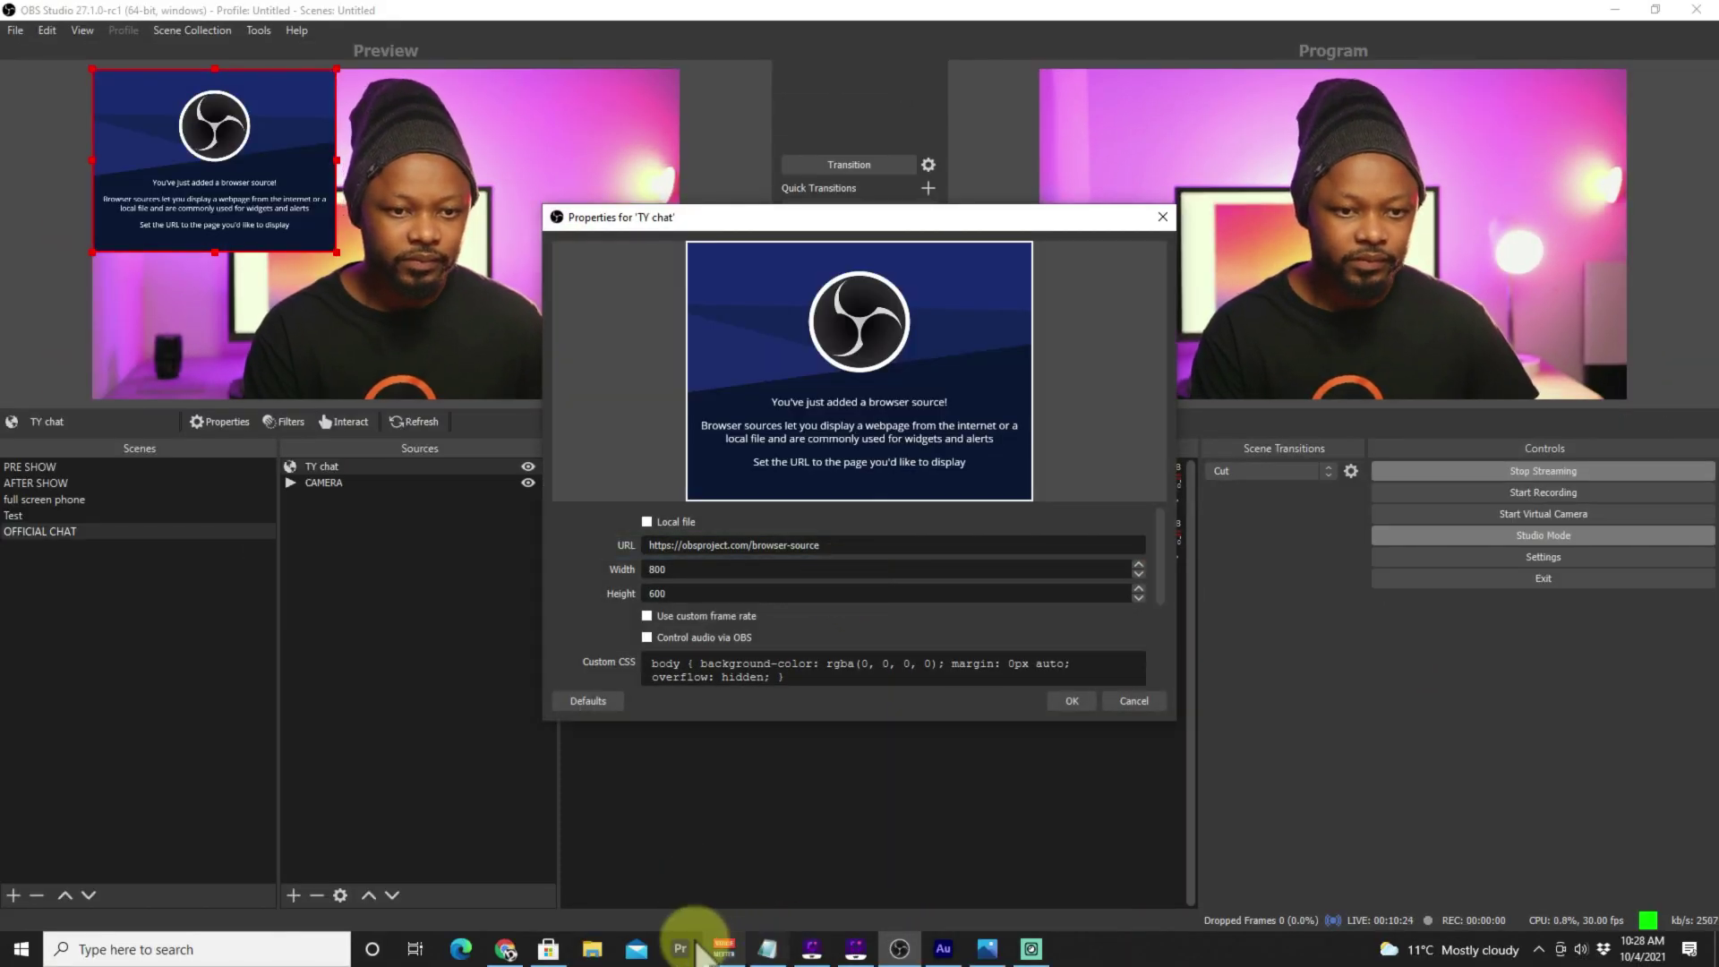
left_click(1033, 949)
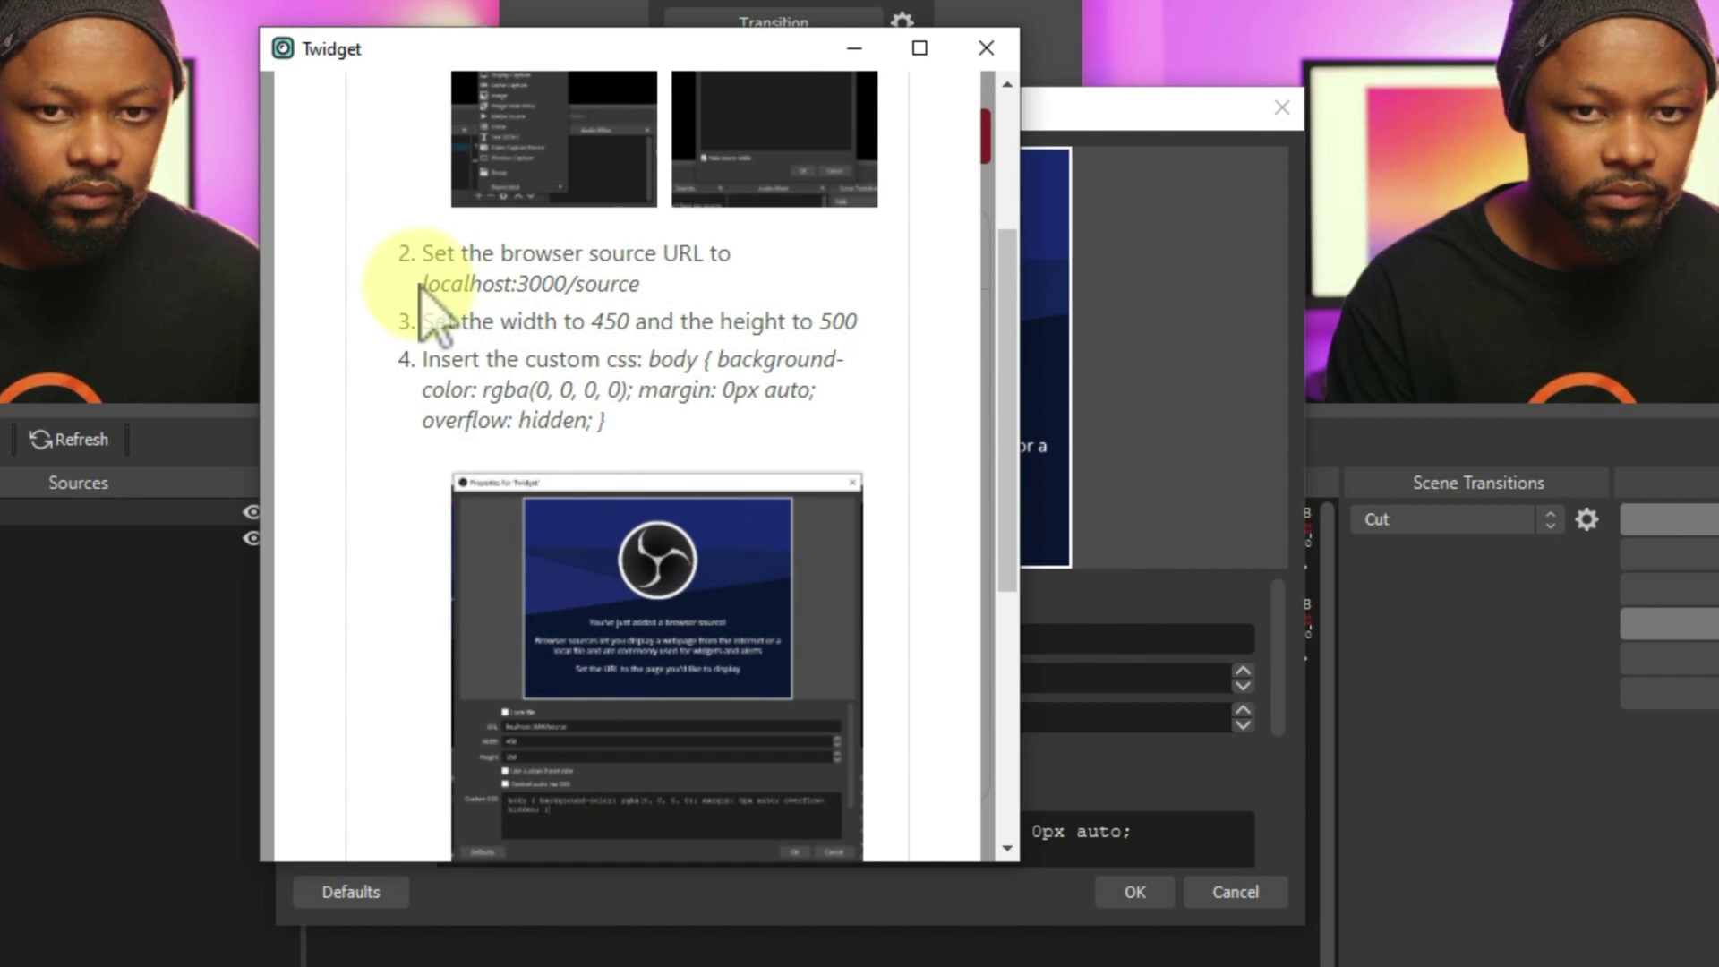
- Copy localhost:3000/source from Twidget's instructions and replace the TY chat source's default URL with it
left_click_drag(424, 284, 635, 285)
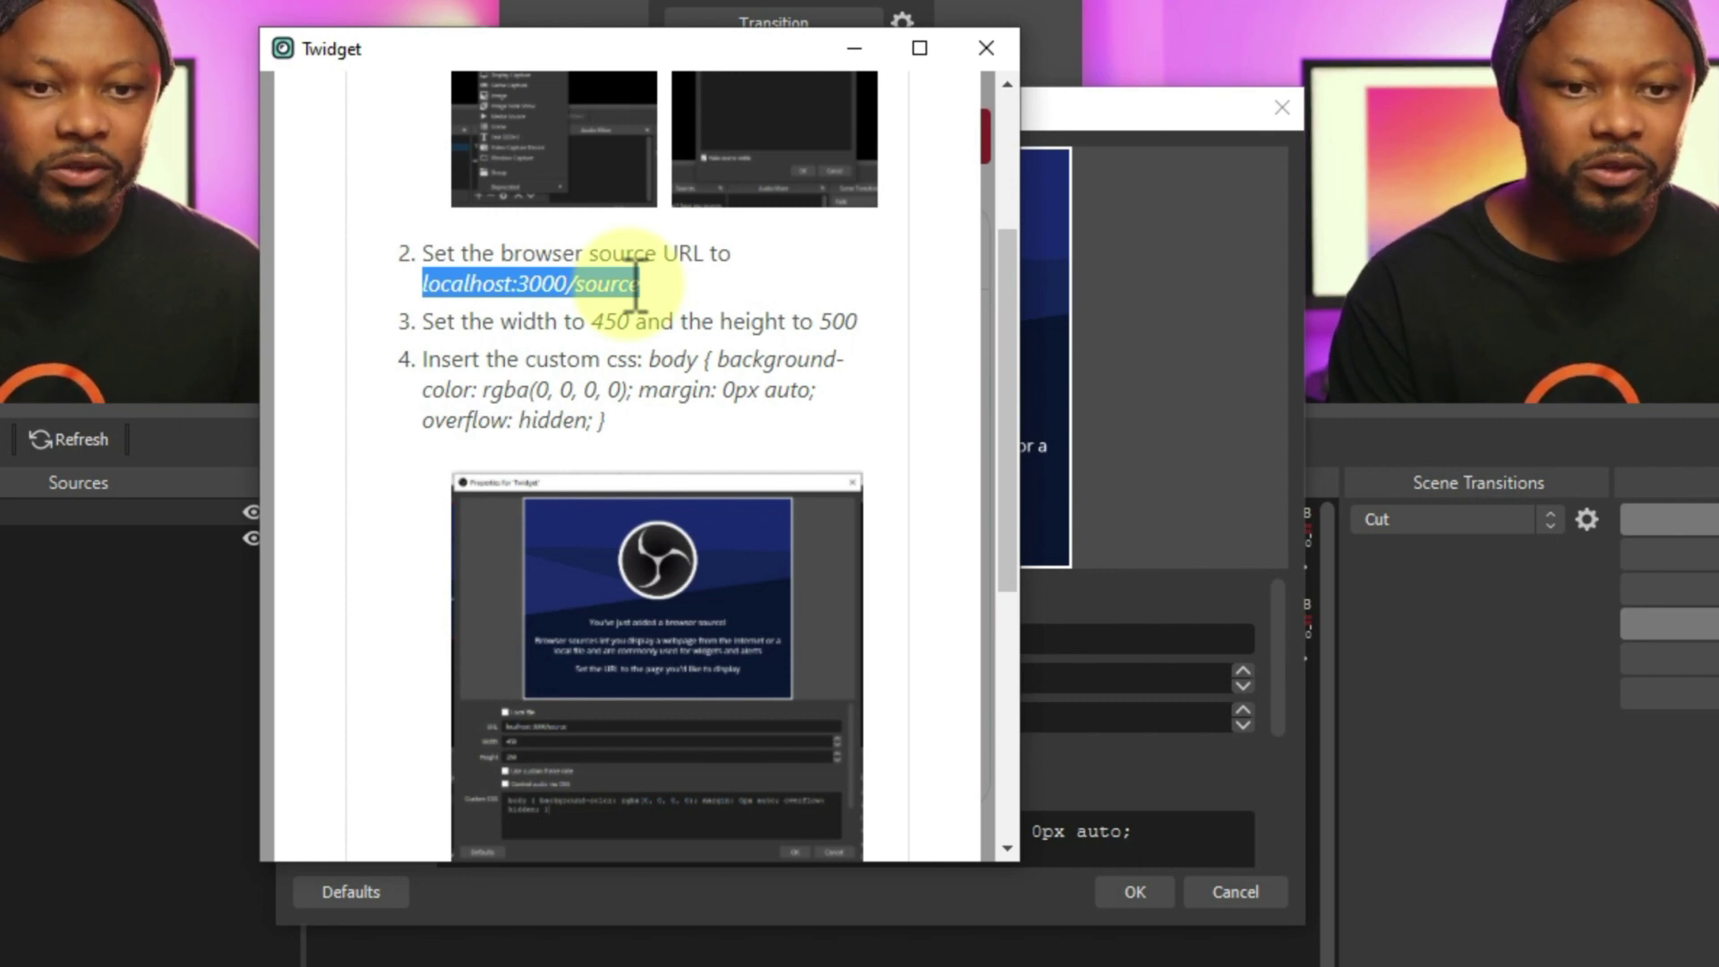
key("ctrl+c")
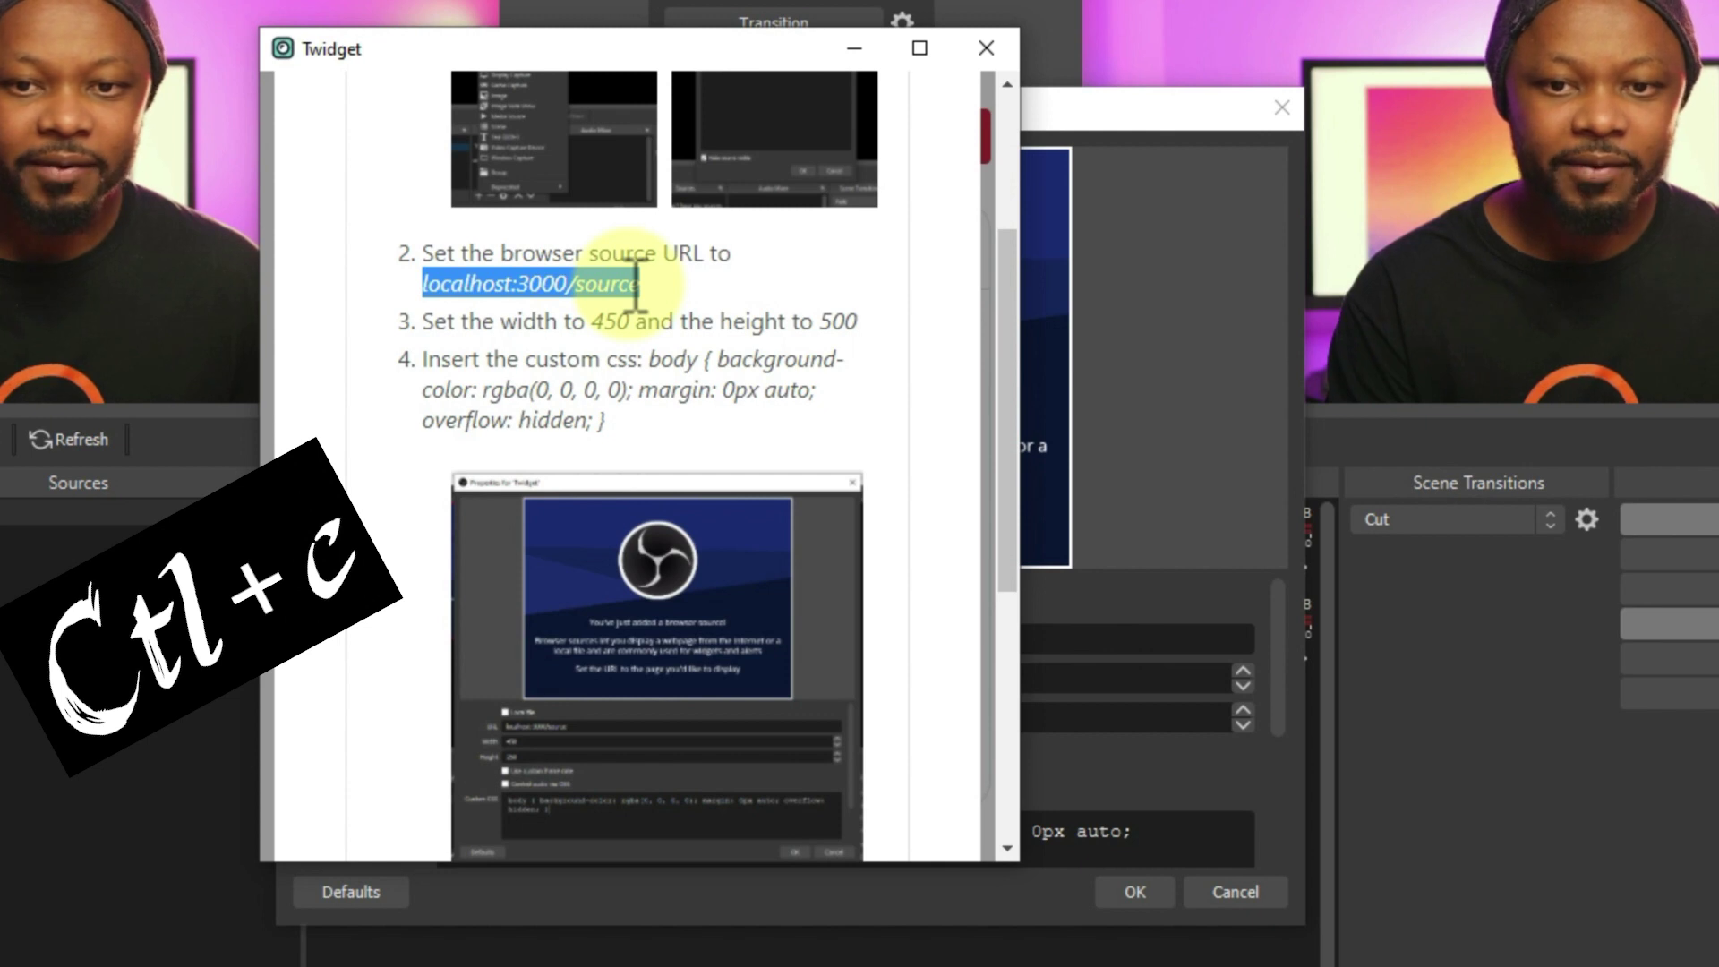
left_click(854, 47)
left_click_drag(768, 642, 367, 650)
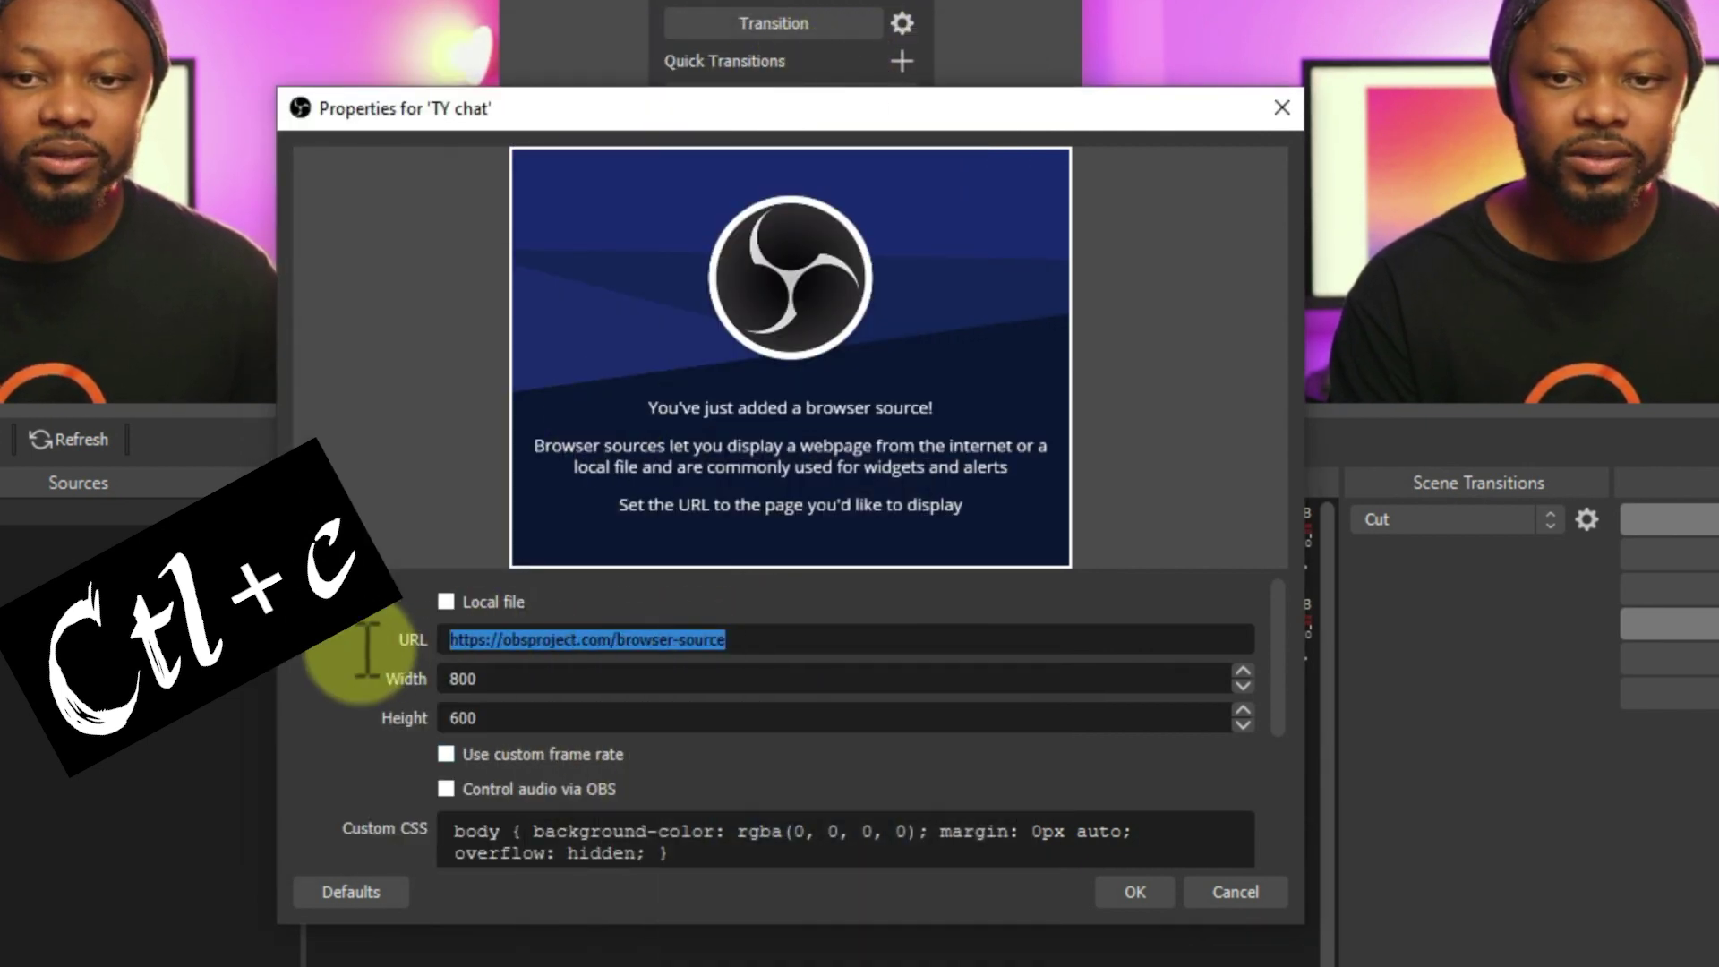
key("BackSpace")
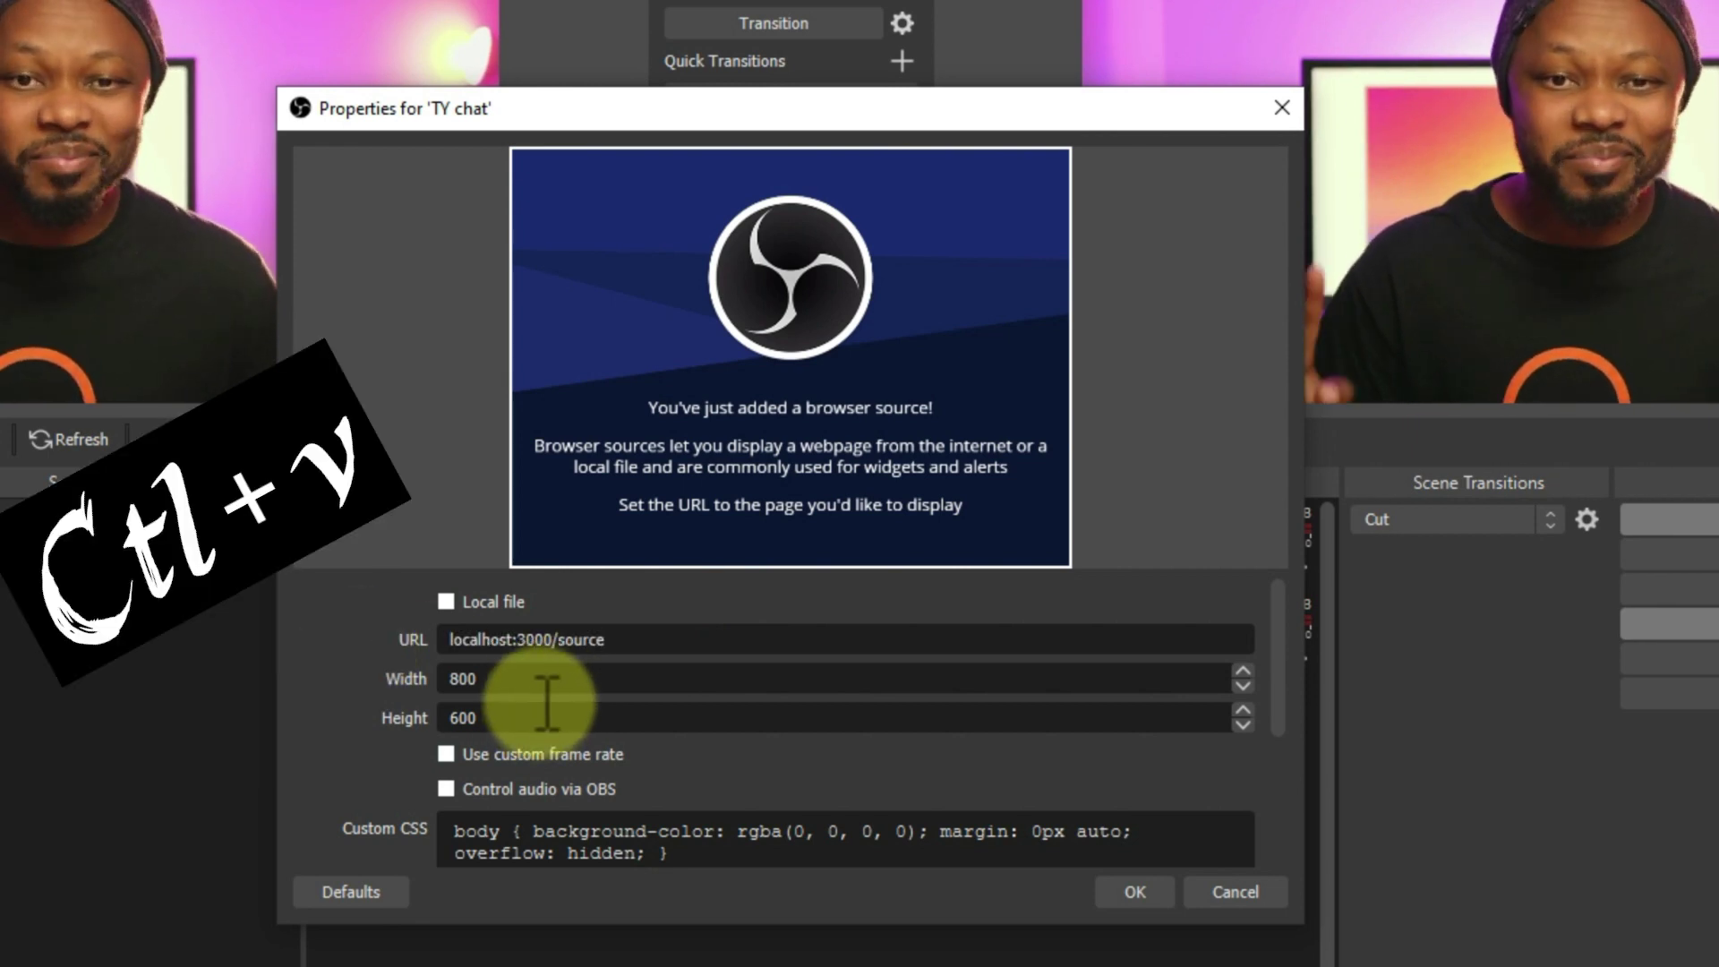
key("alt+Tab")
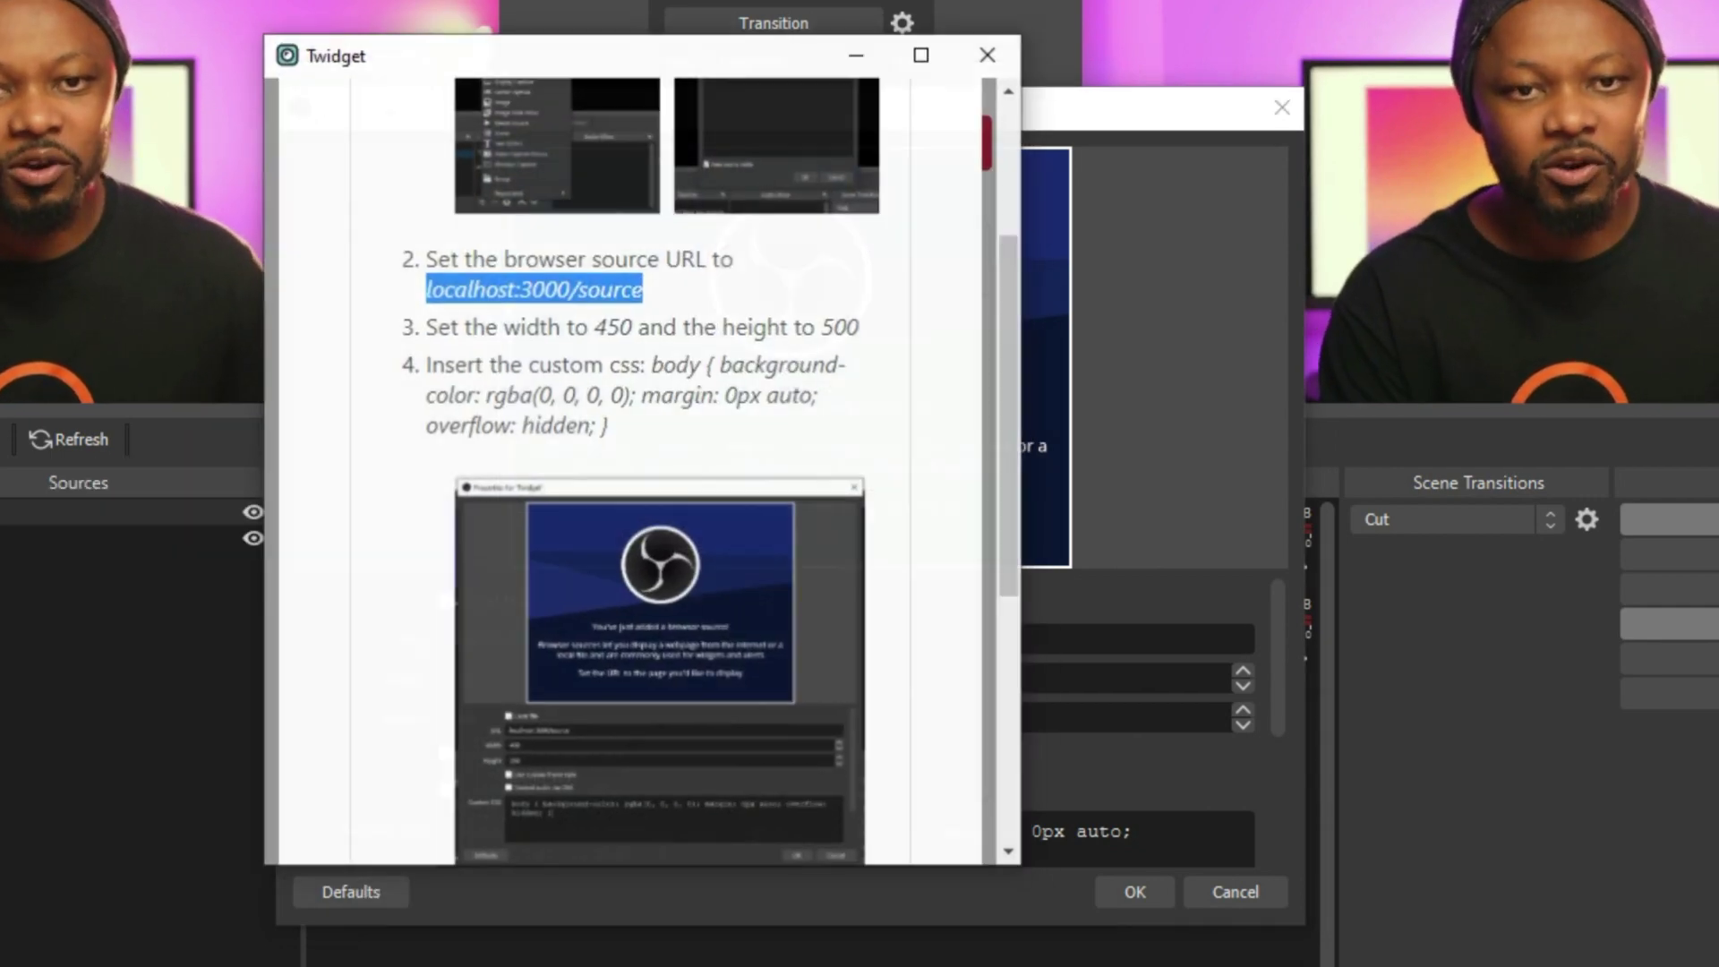
scroll(640, 546, "down", 5)
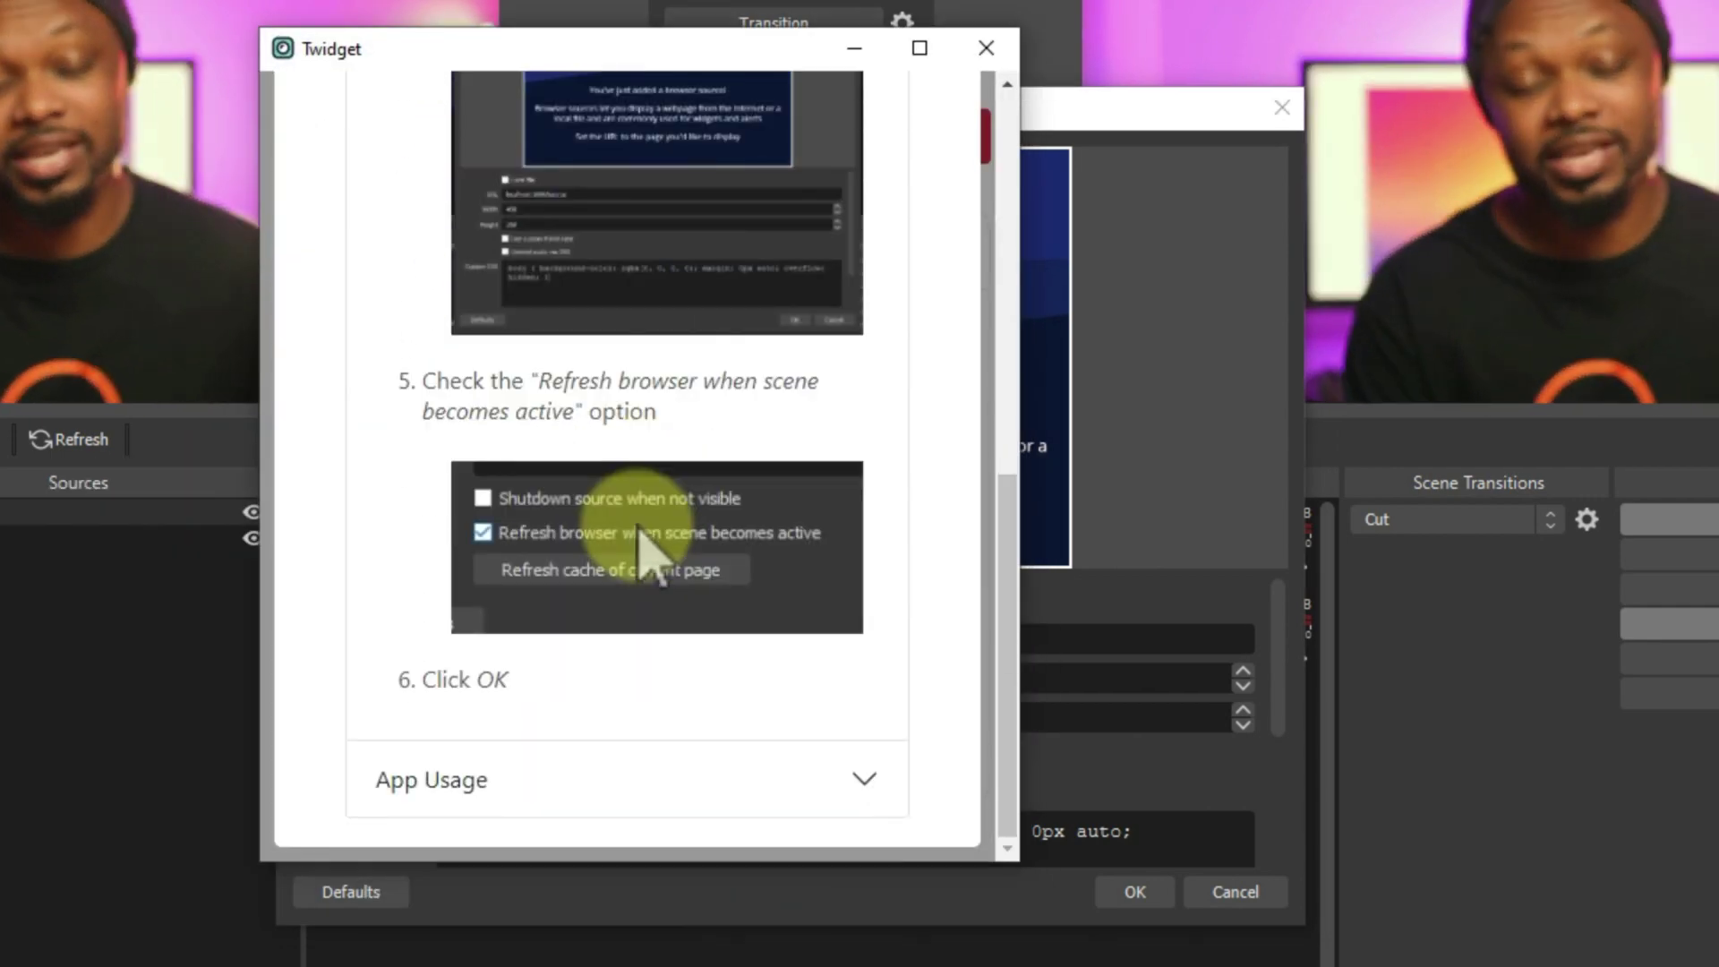
scroll(640, 546, "up", 2)
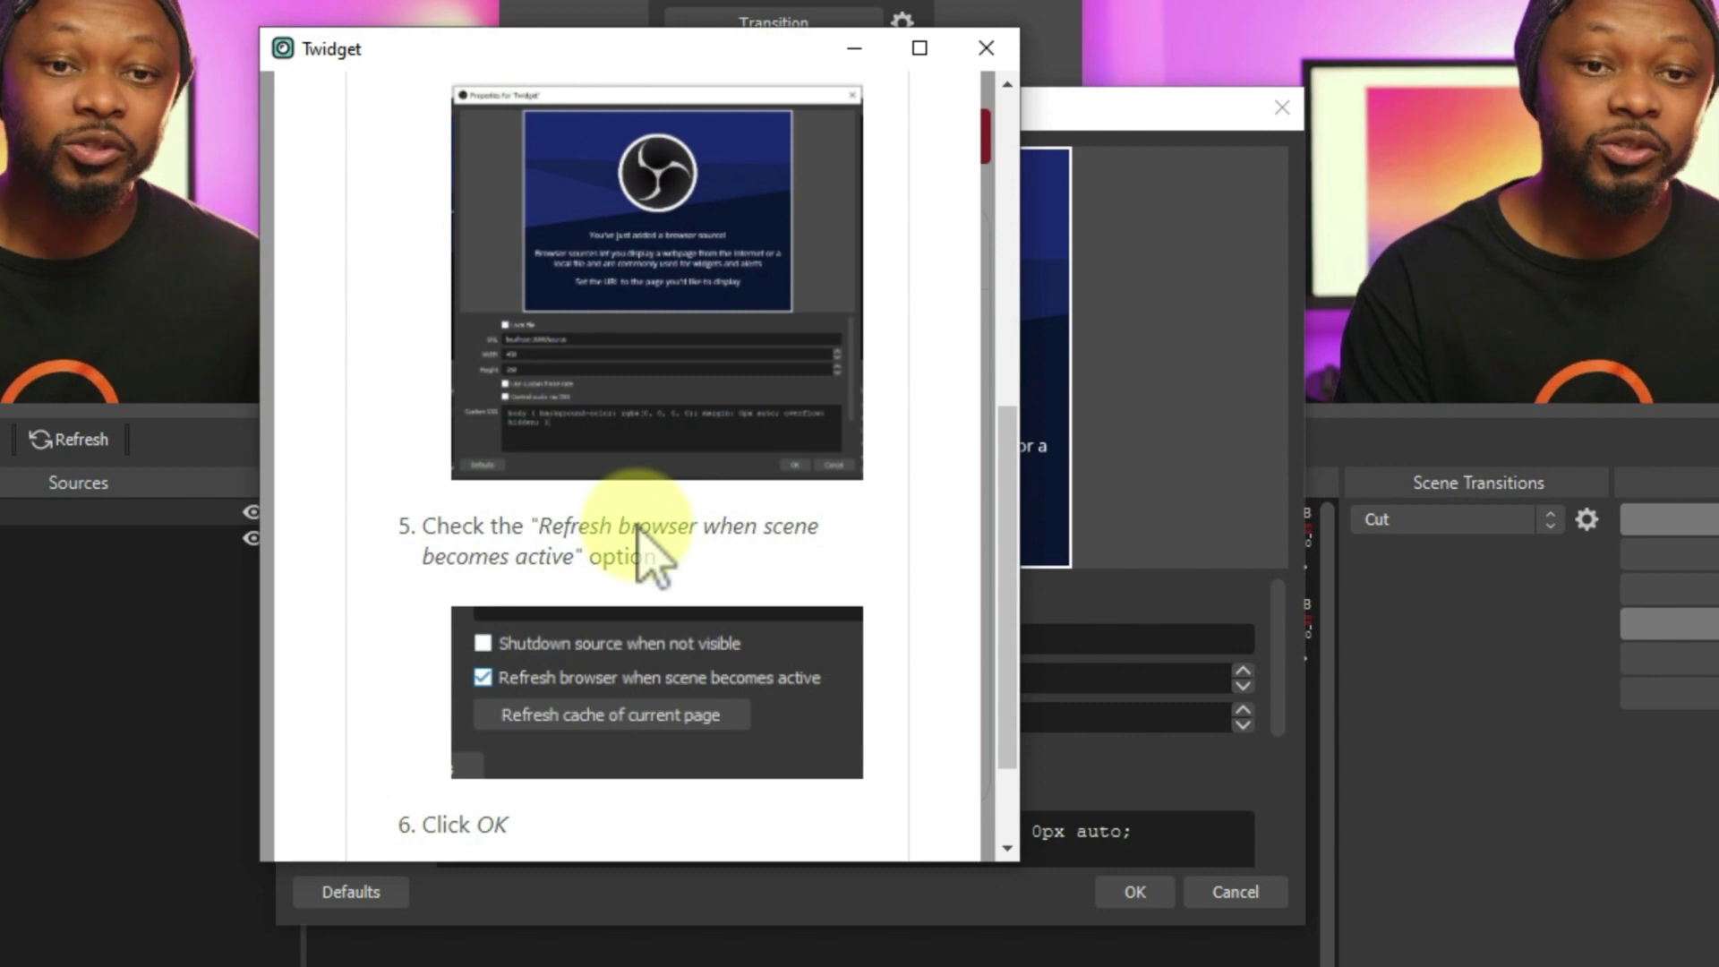
scroll(651, 537, "up", 4)
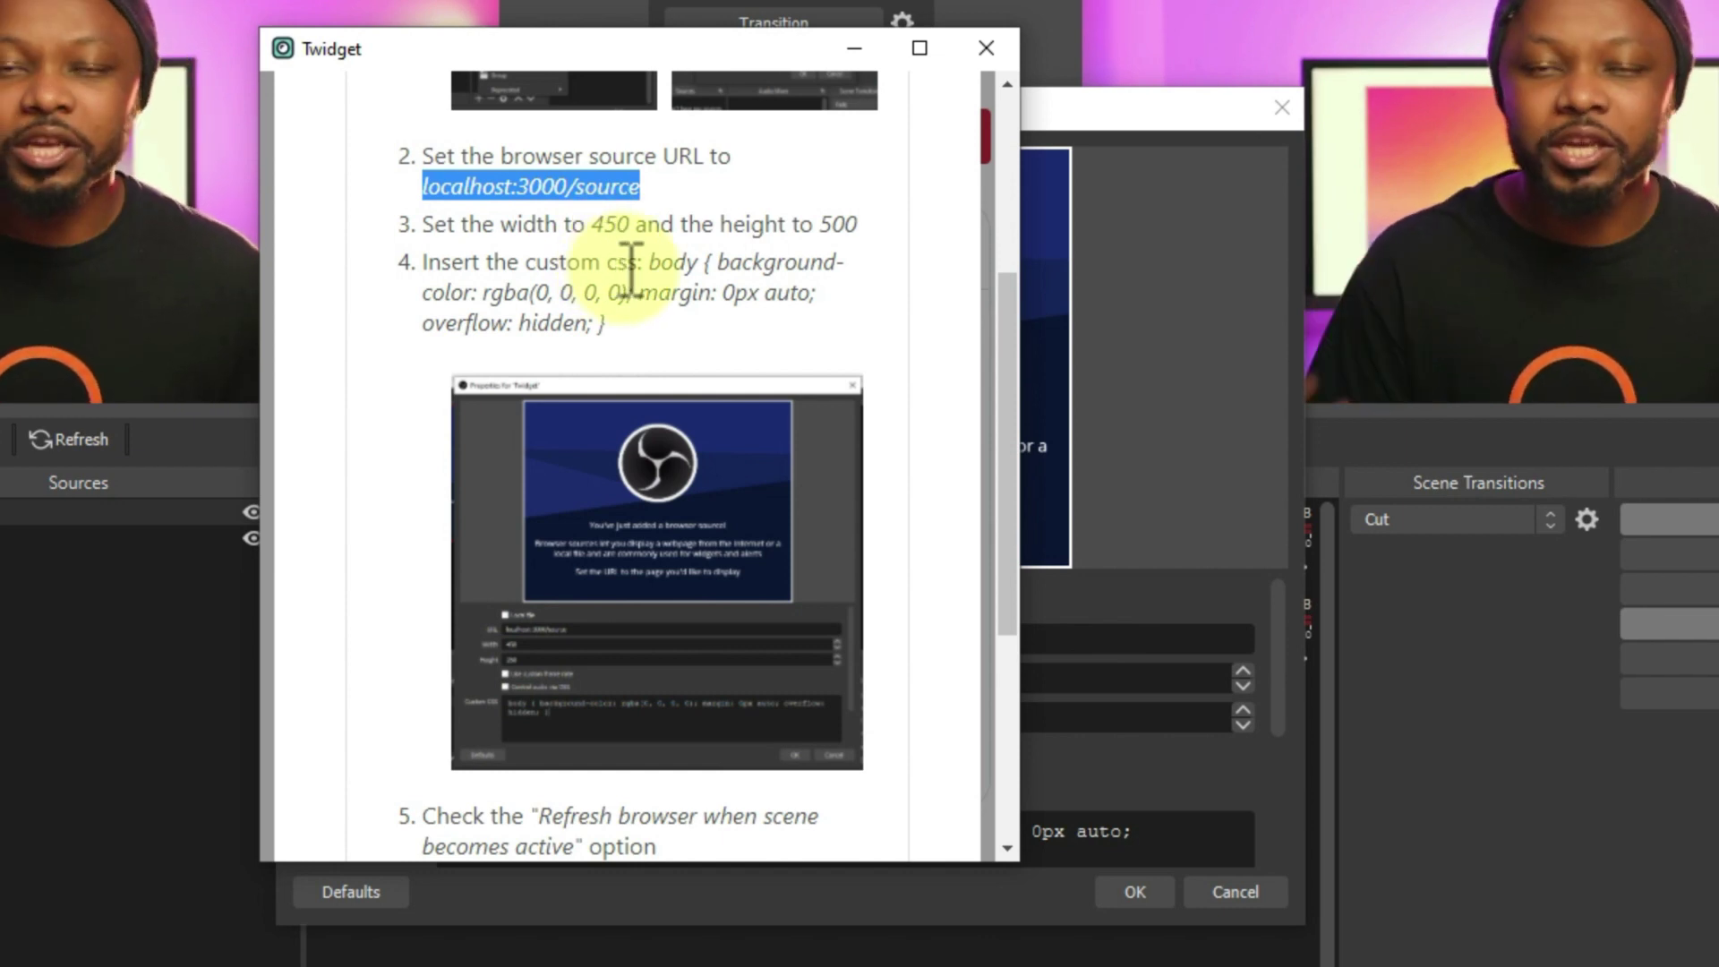
left_click(855, 48)
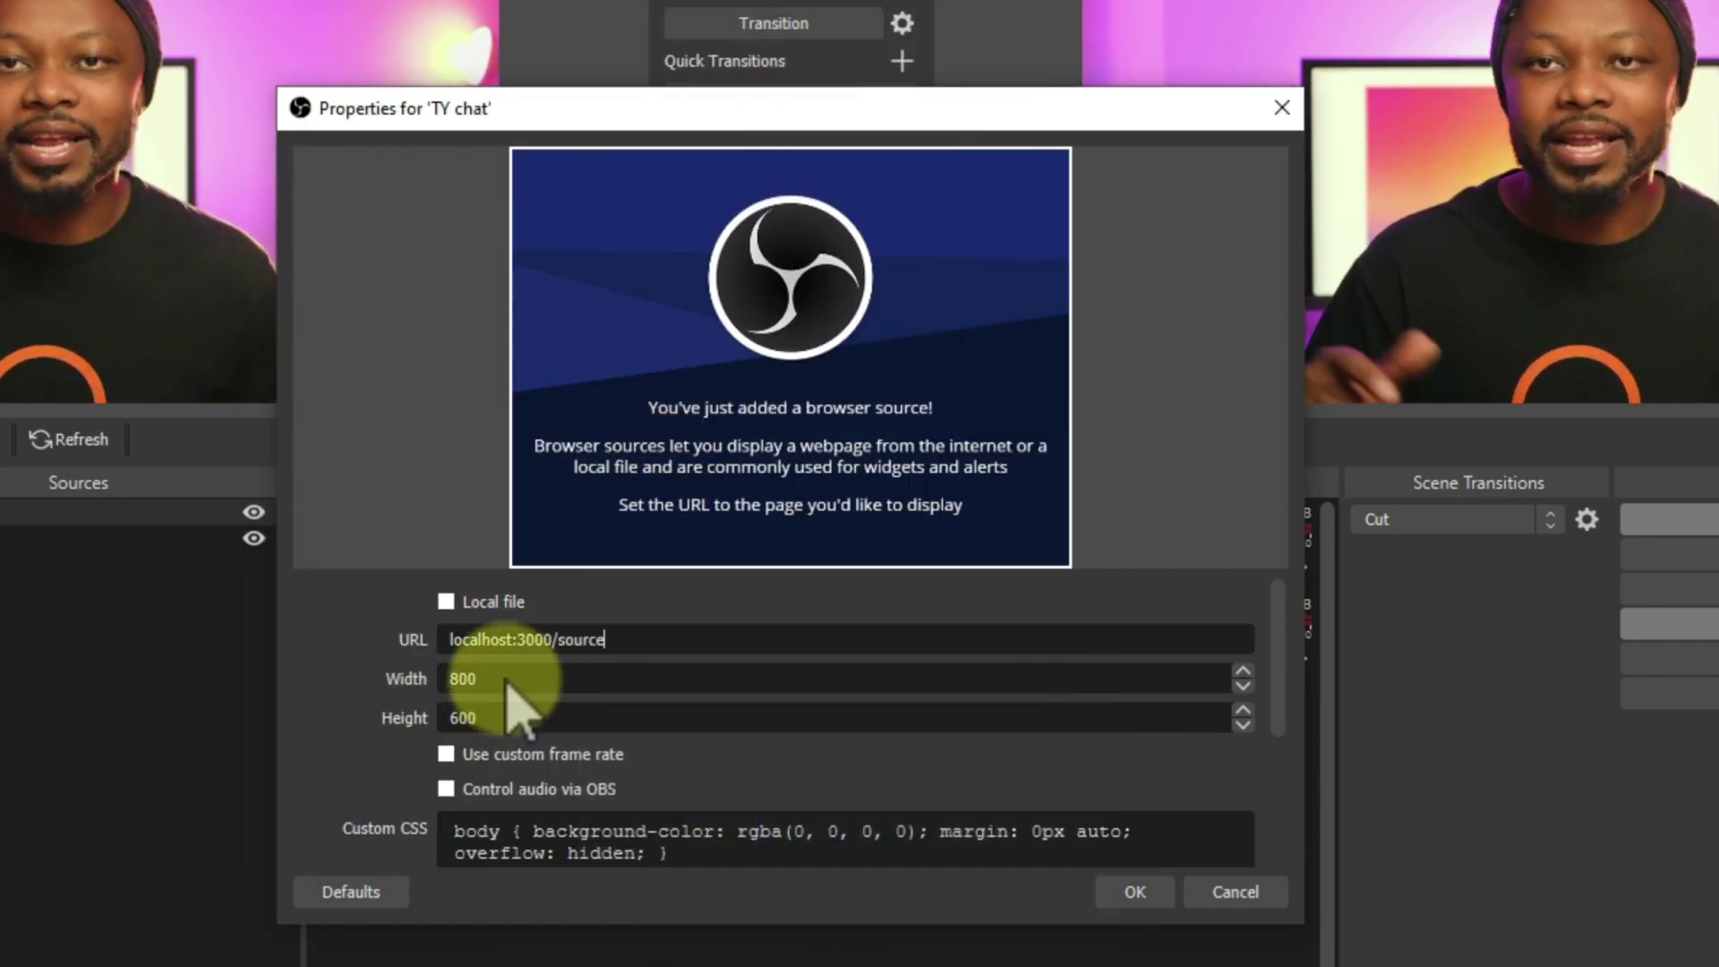
- Size TY chat to 450×500, clear its custom CSS, and enable refresh when the scene activates
double_click(507, 681)
type("450")
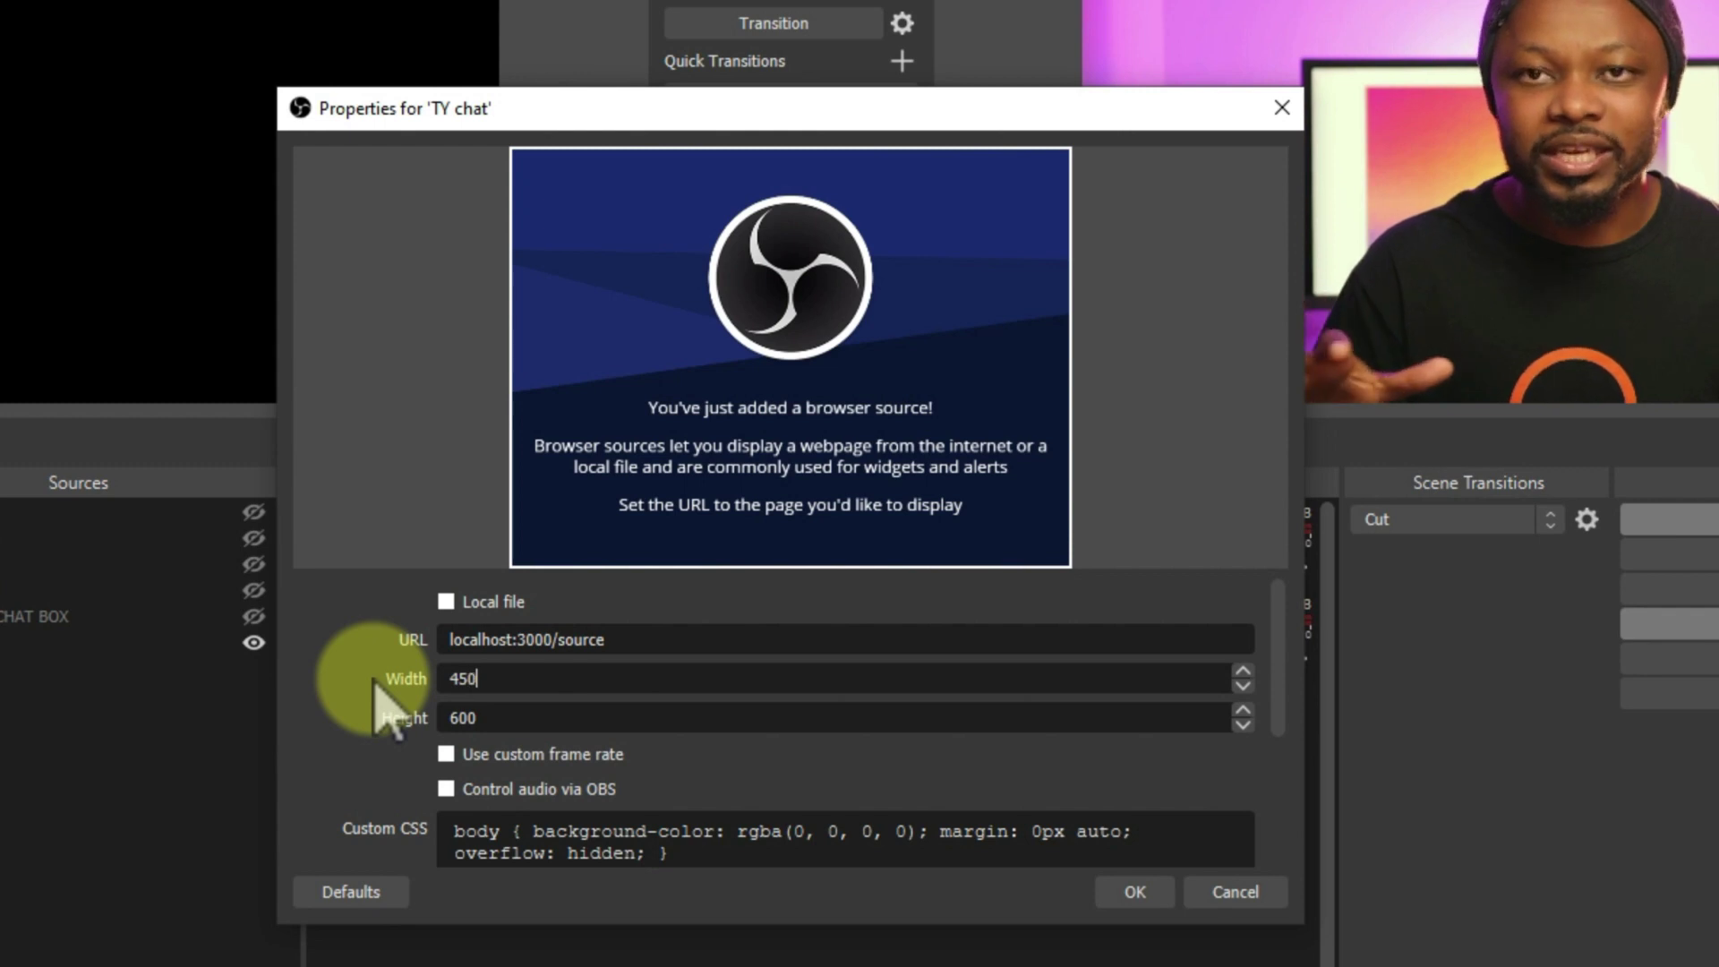
double_click(522, 718)
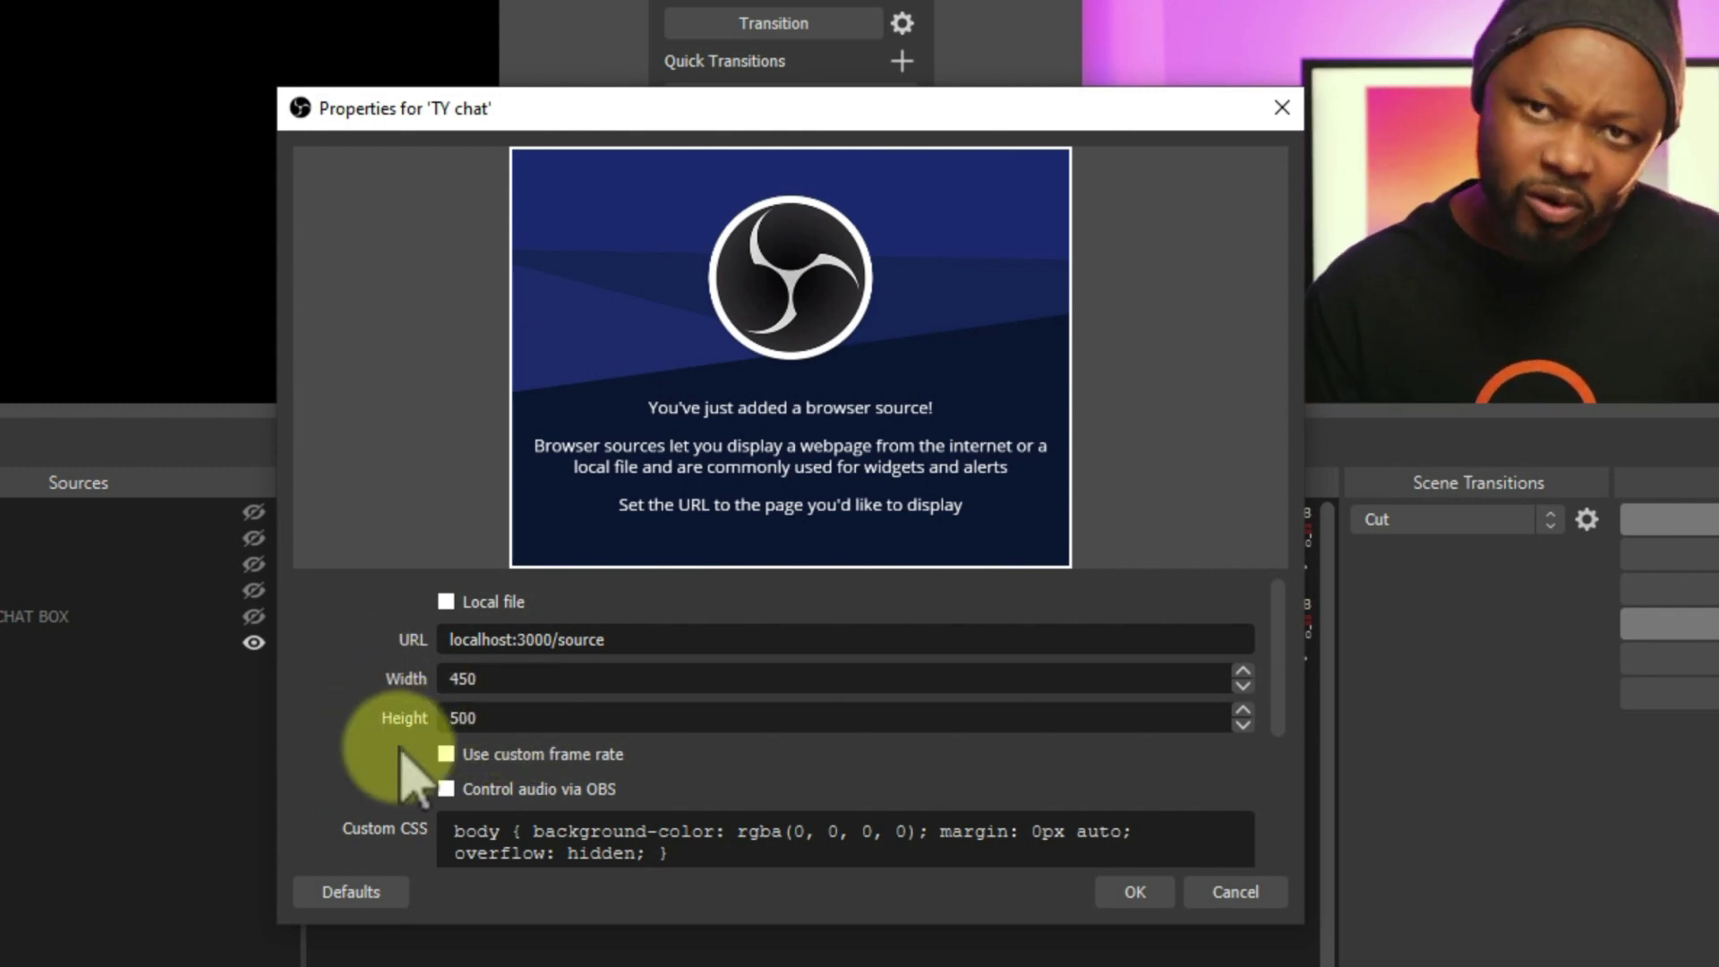
scroll(1290, 712, "down", 2)
left_click_drag(729, 768, 415, 678)
key("BackSpace")
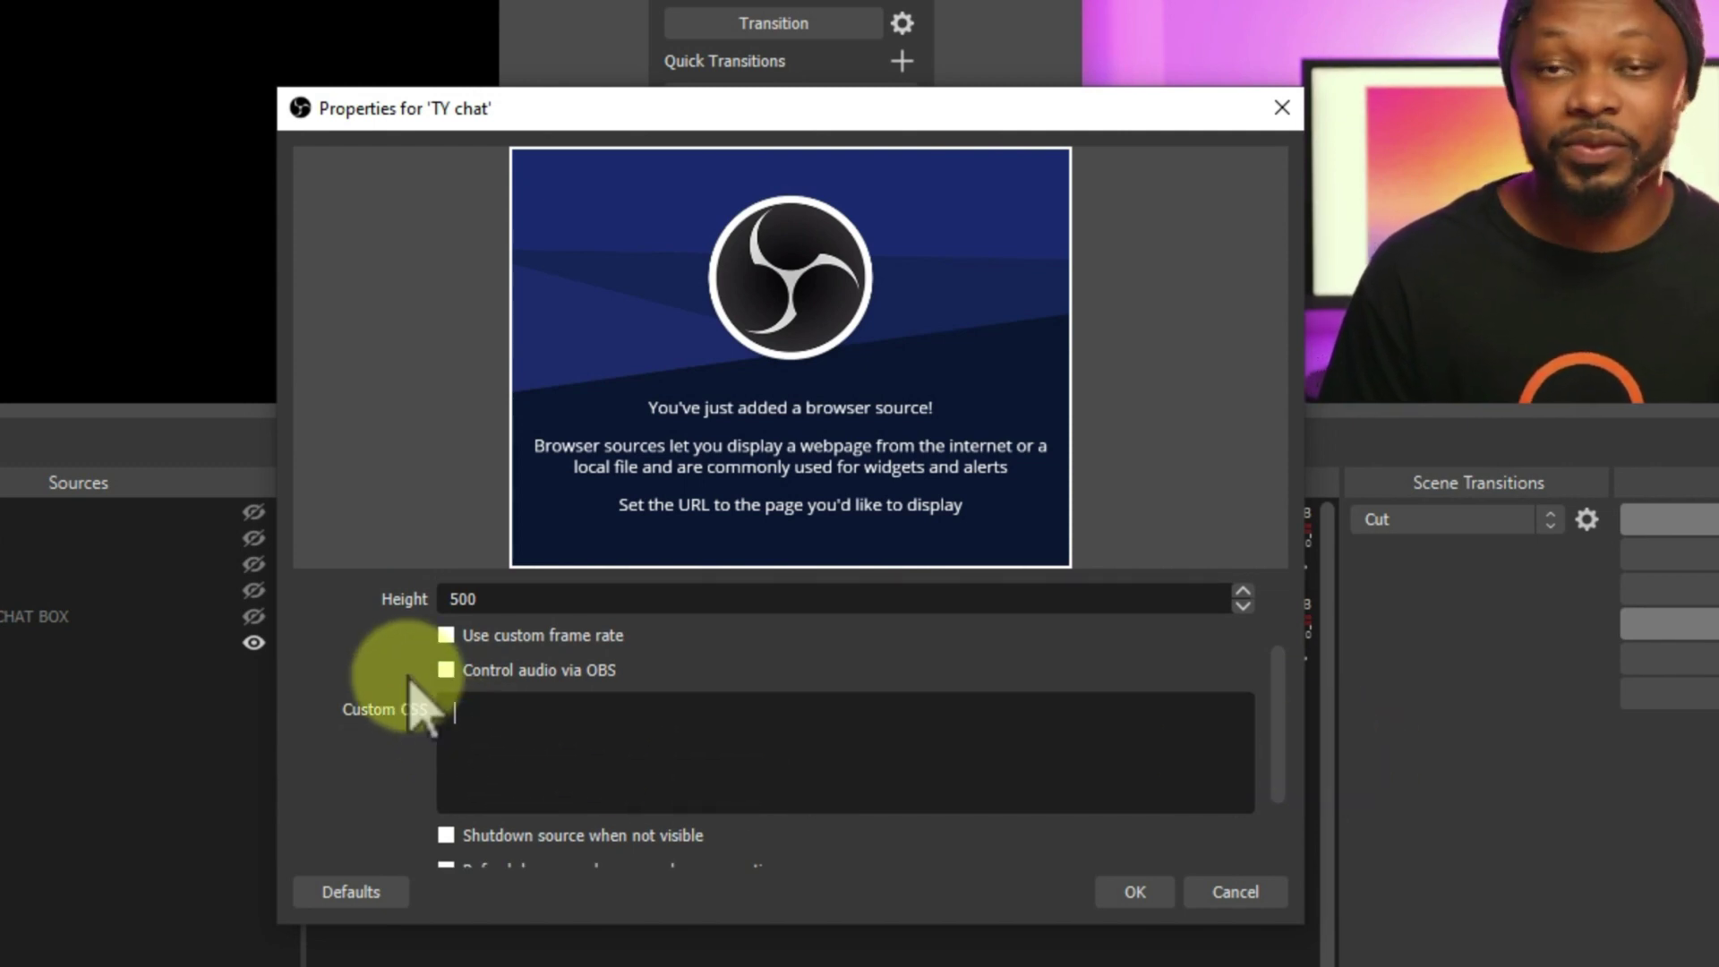
scroll(488, 743, "down", 2)
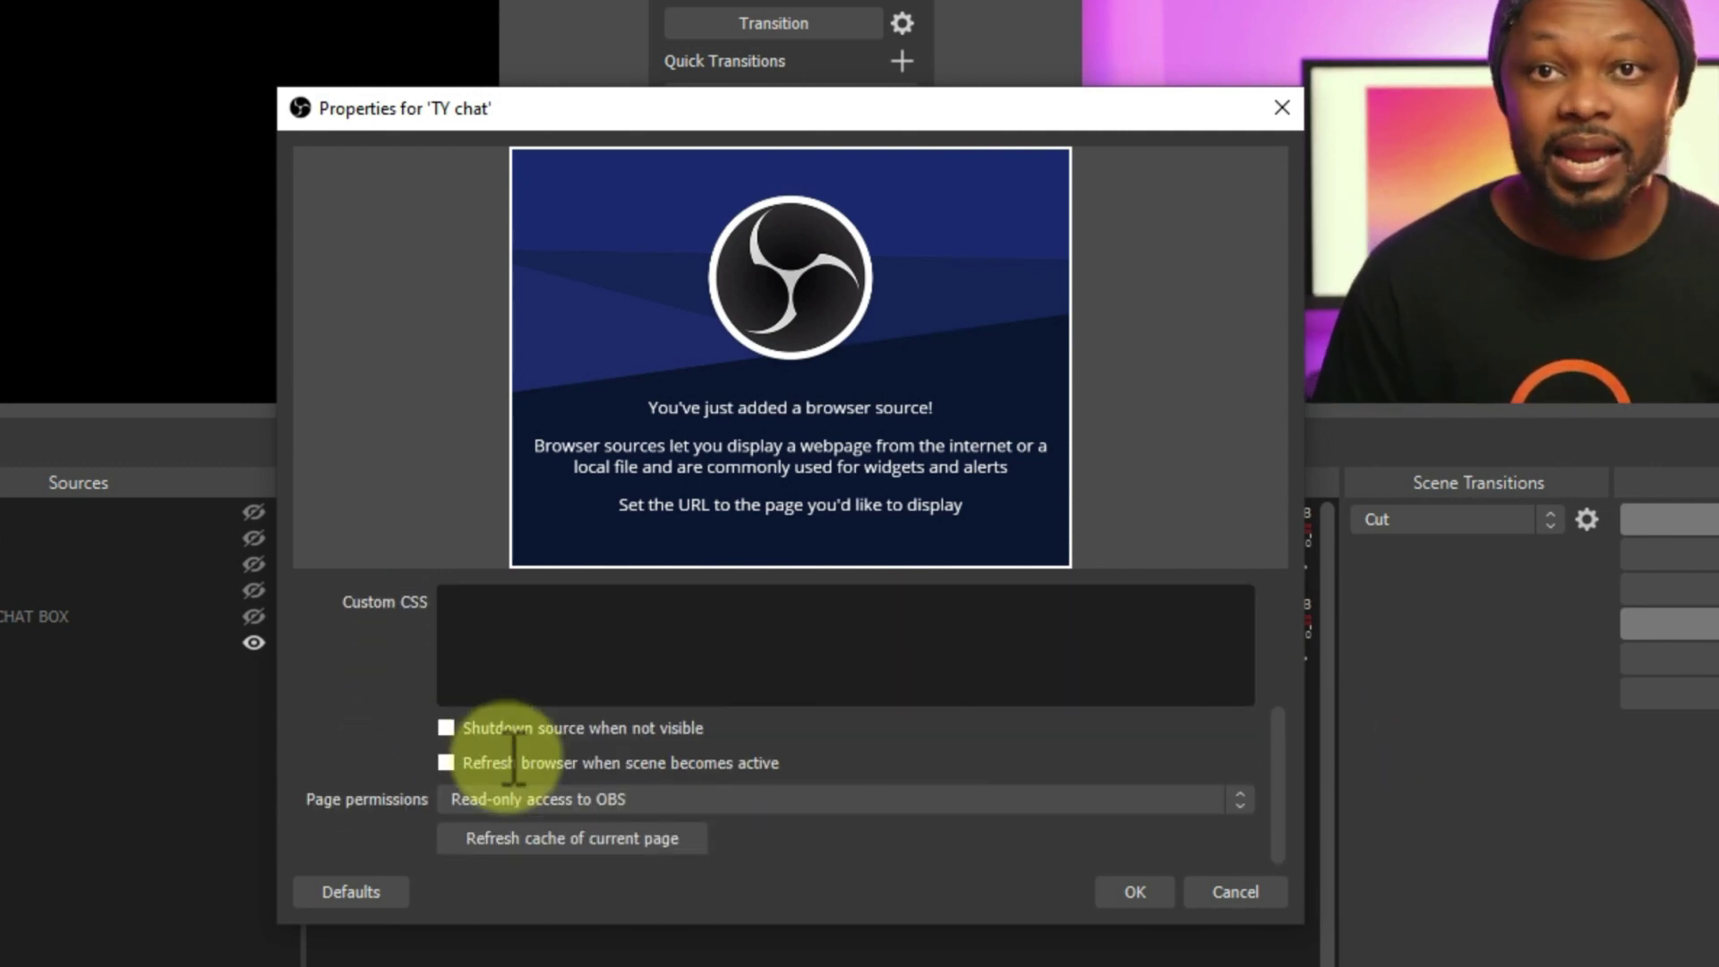
left_click(445, 766)
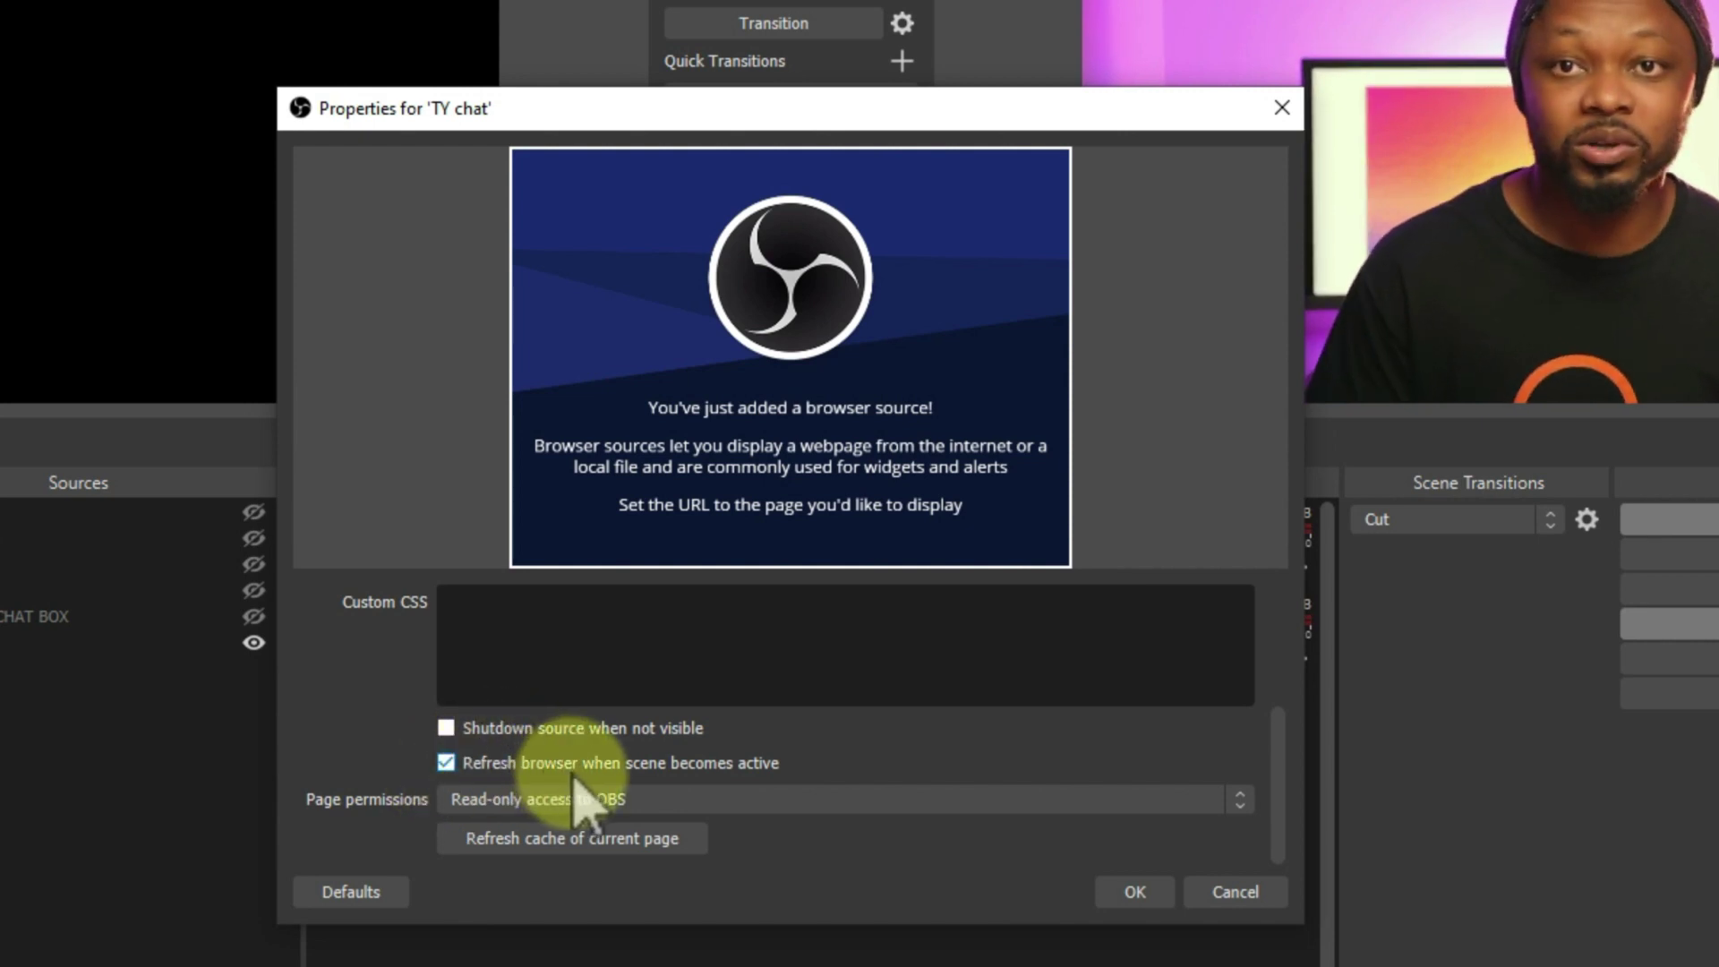
left_click_drag(1278, 752, 1287, 712)
- Paste Twidget's transparent-background body CSS rule into the TY chat source's custom CSS
key("alt+Tab")
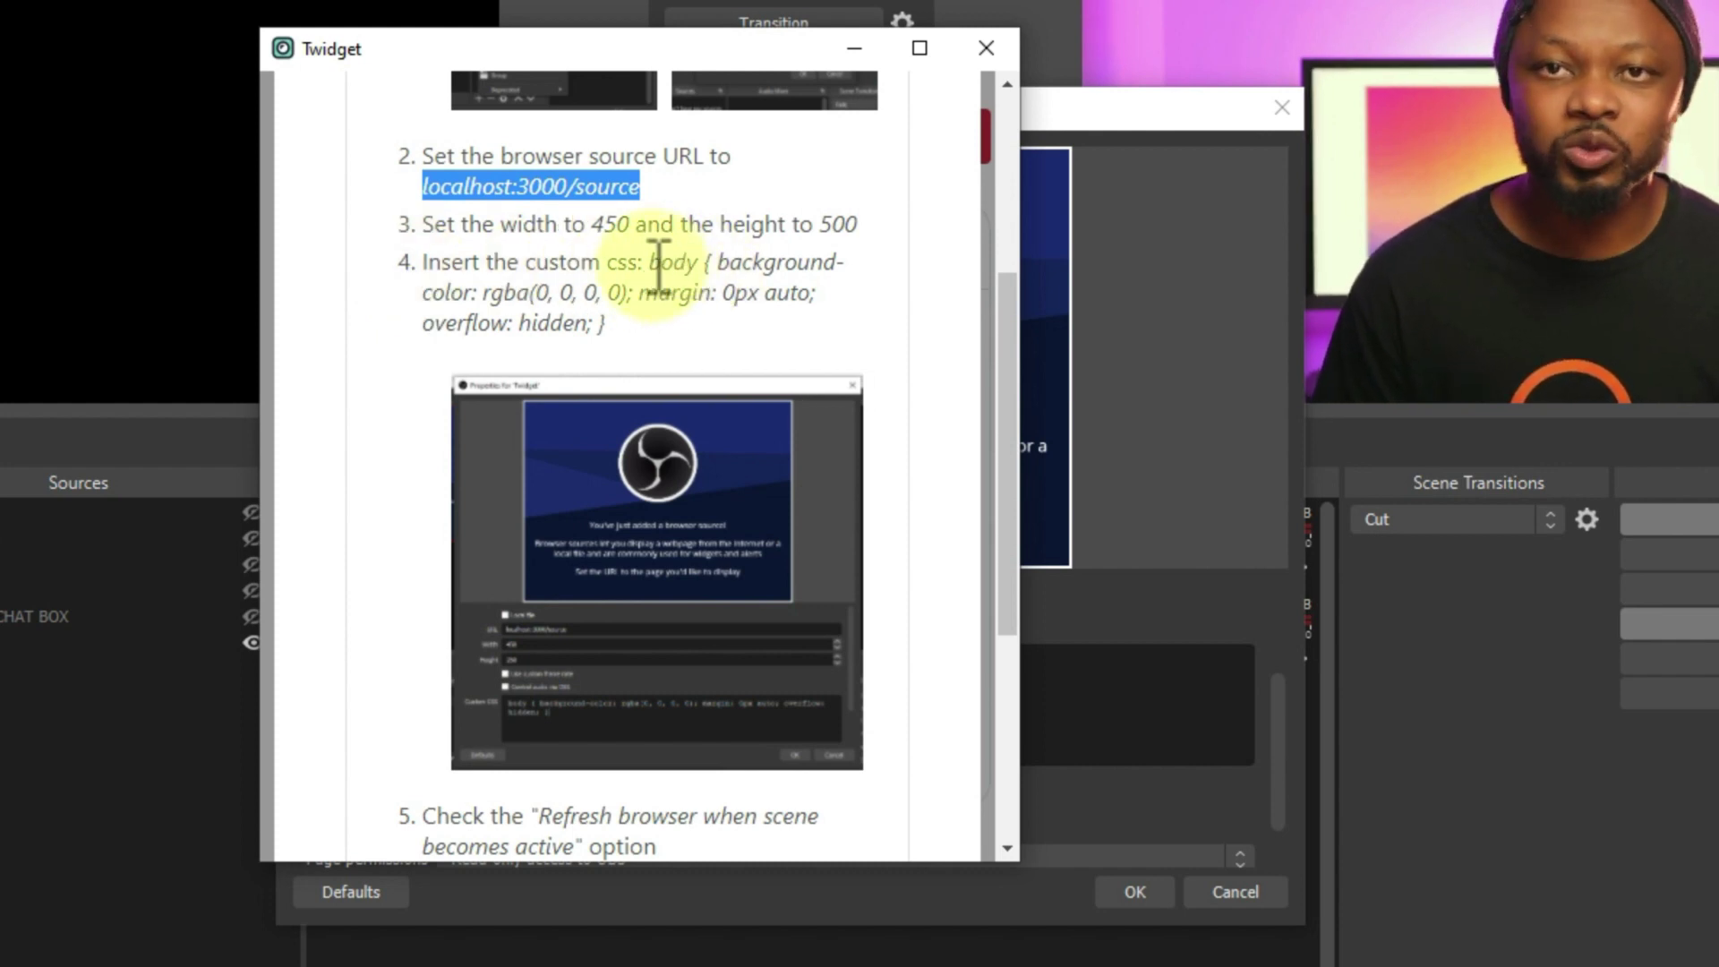
left_click_drag(657, 262, 765, 311)
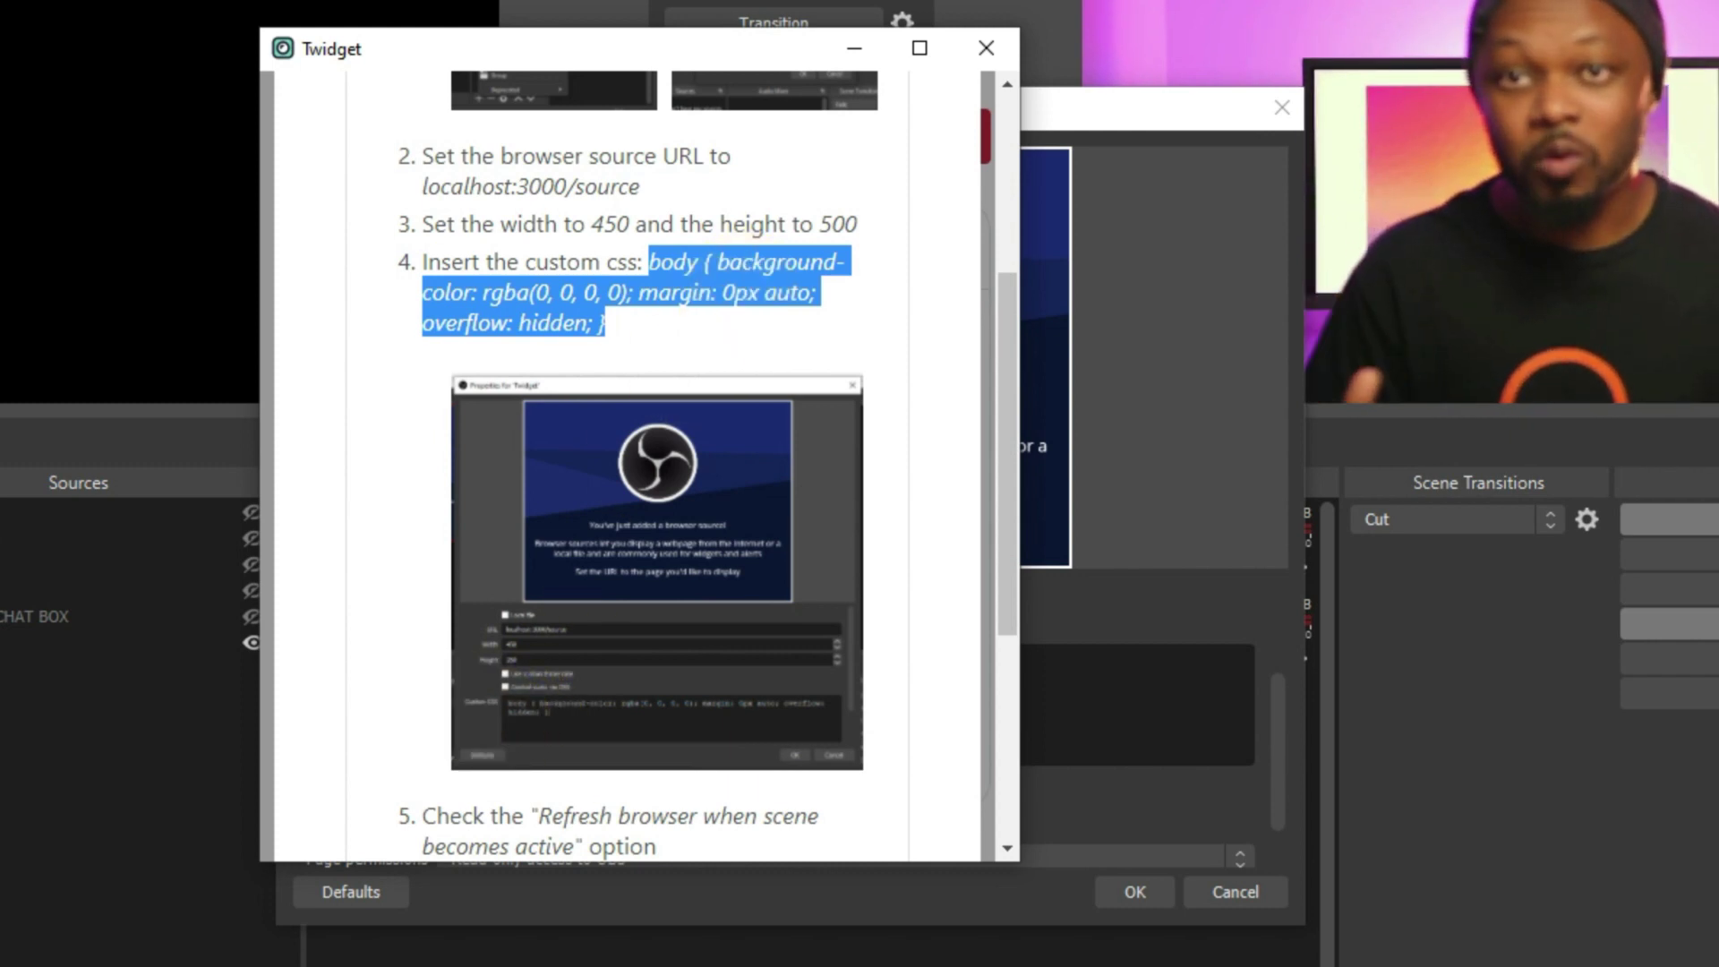
key("alt+Tab")
left_click(542, 686)
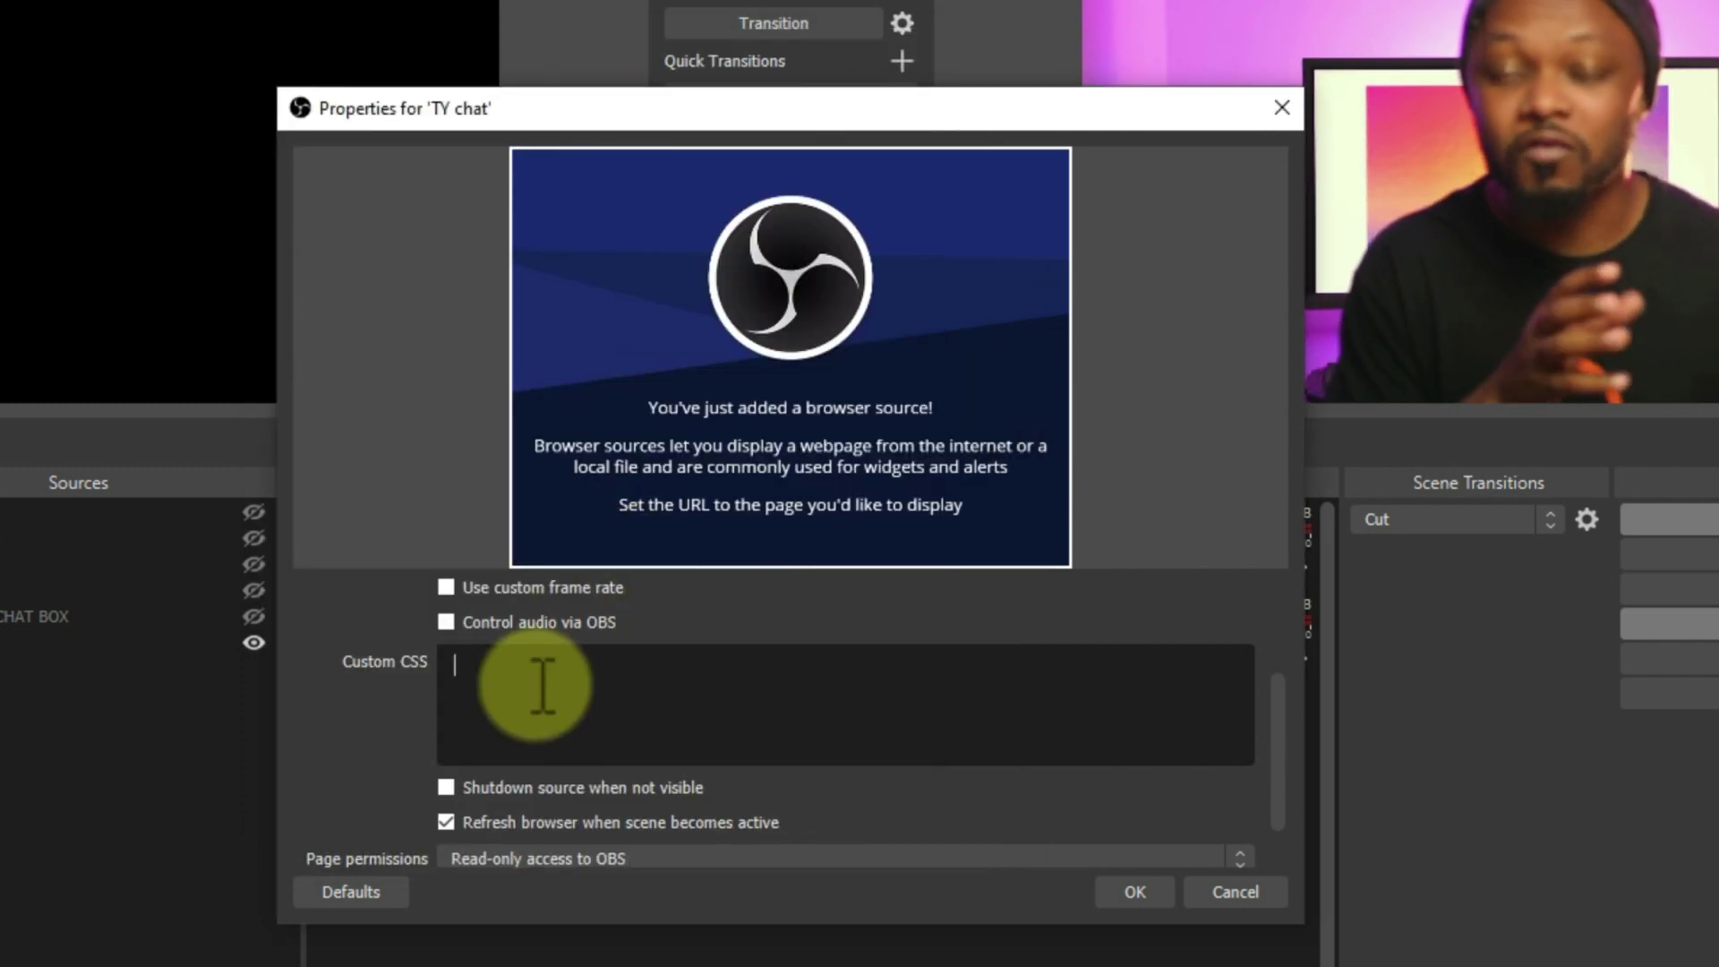
key("ctrl+v")
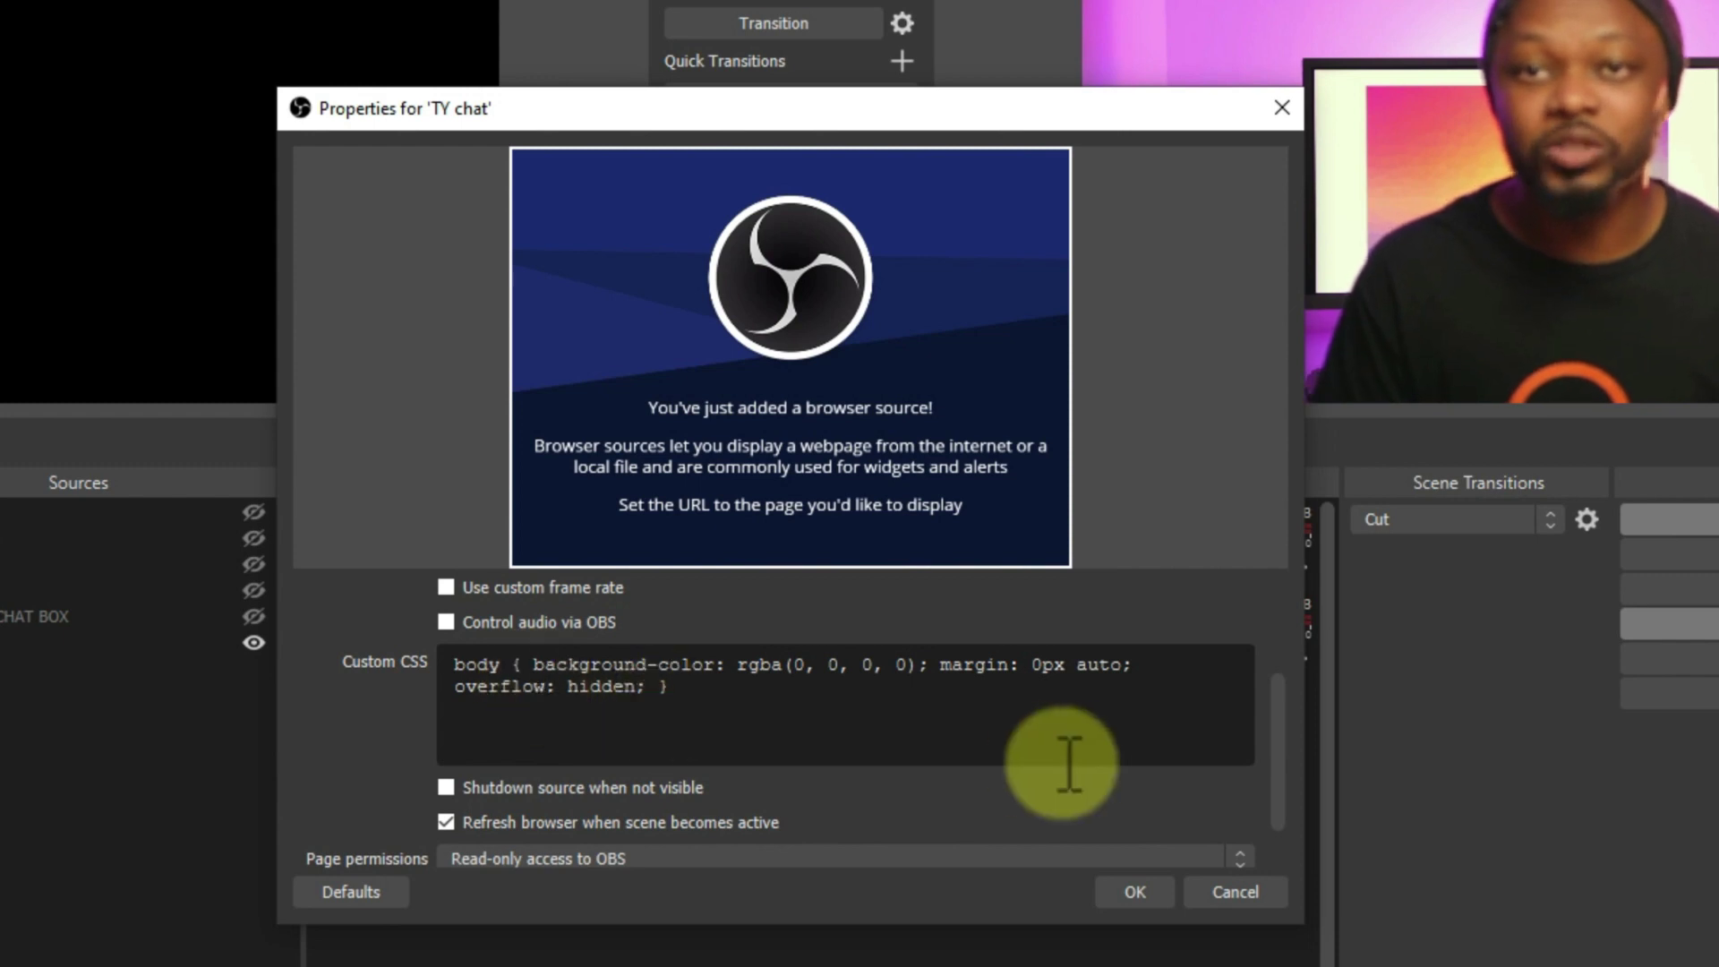
scroll(1281, 769, "down", 2)
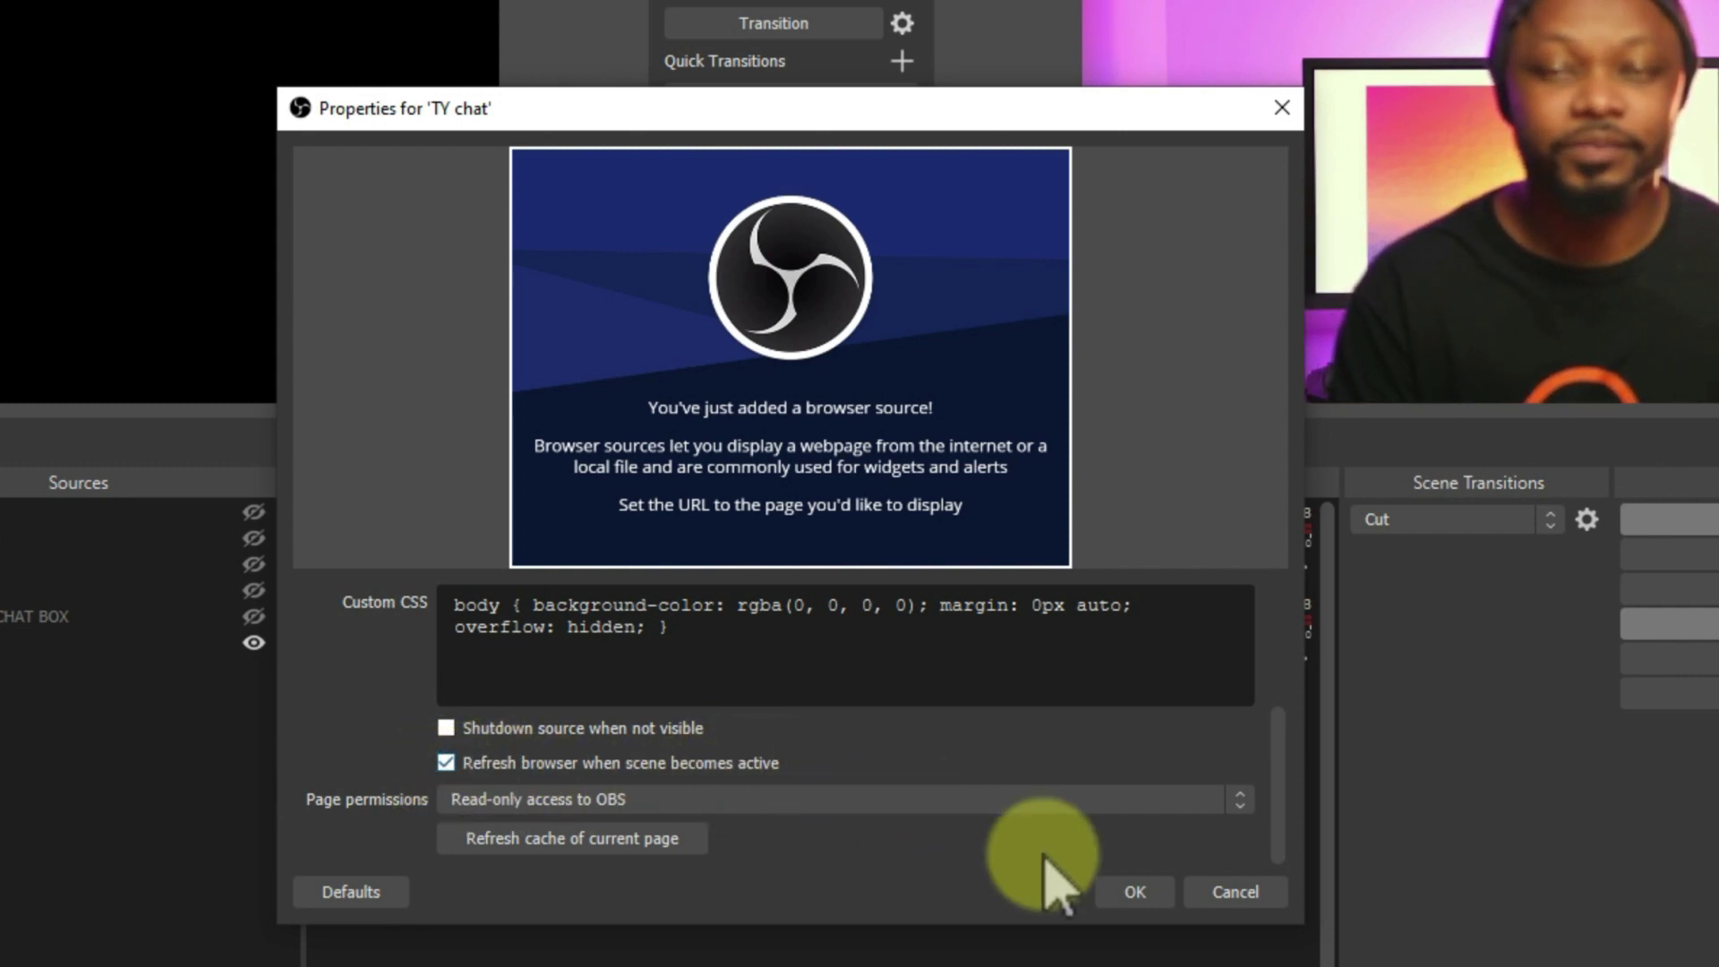
- Save the TY chat source and show the 'Hello' message on the overlay from Twidget
left_click(1135, 892)
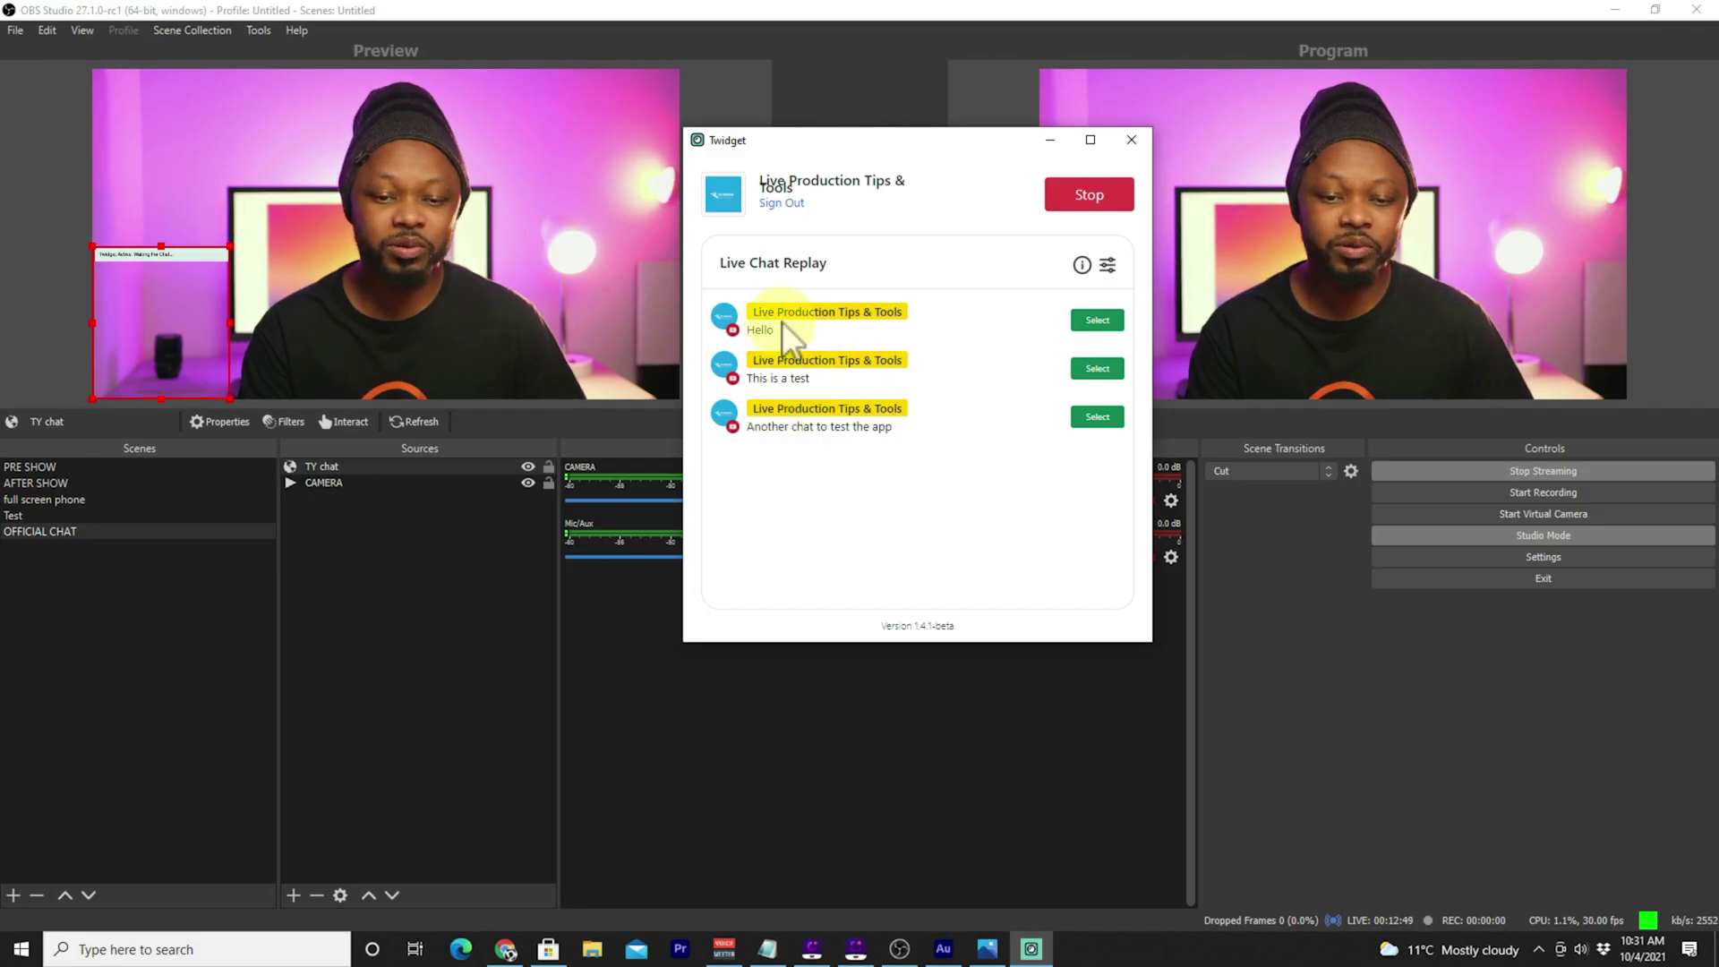
left_click(1098, 321)
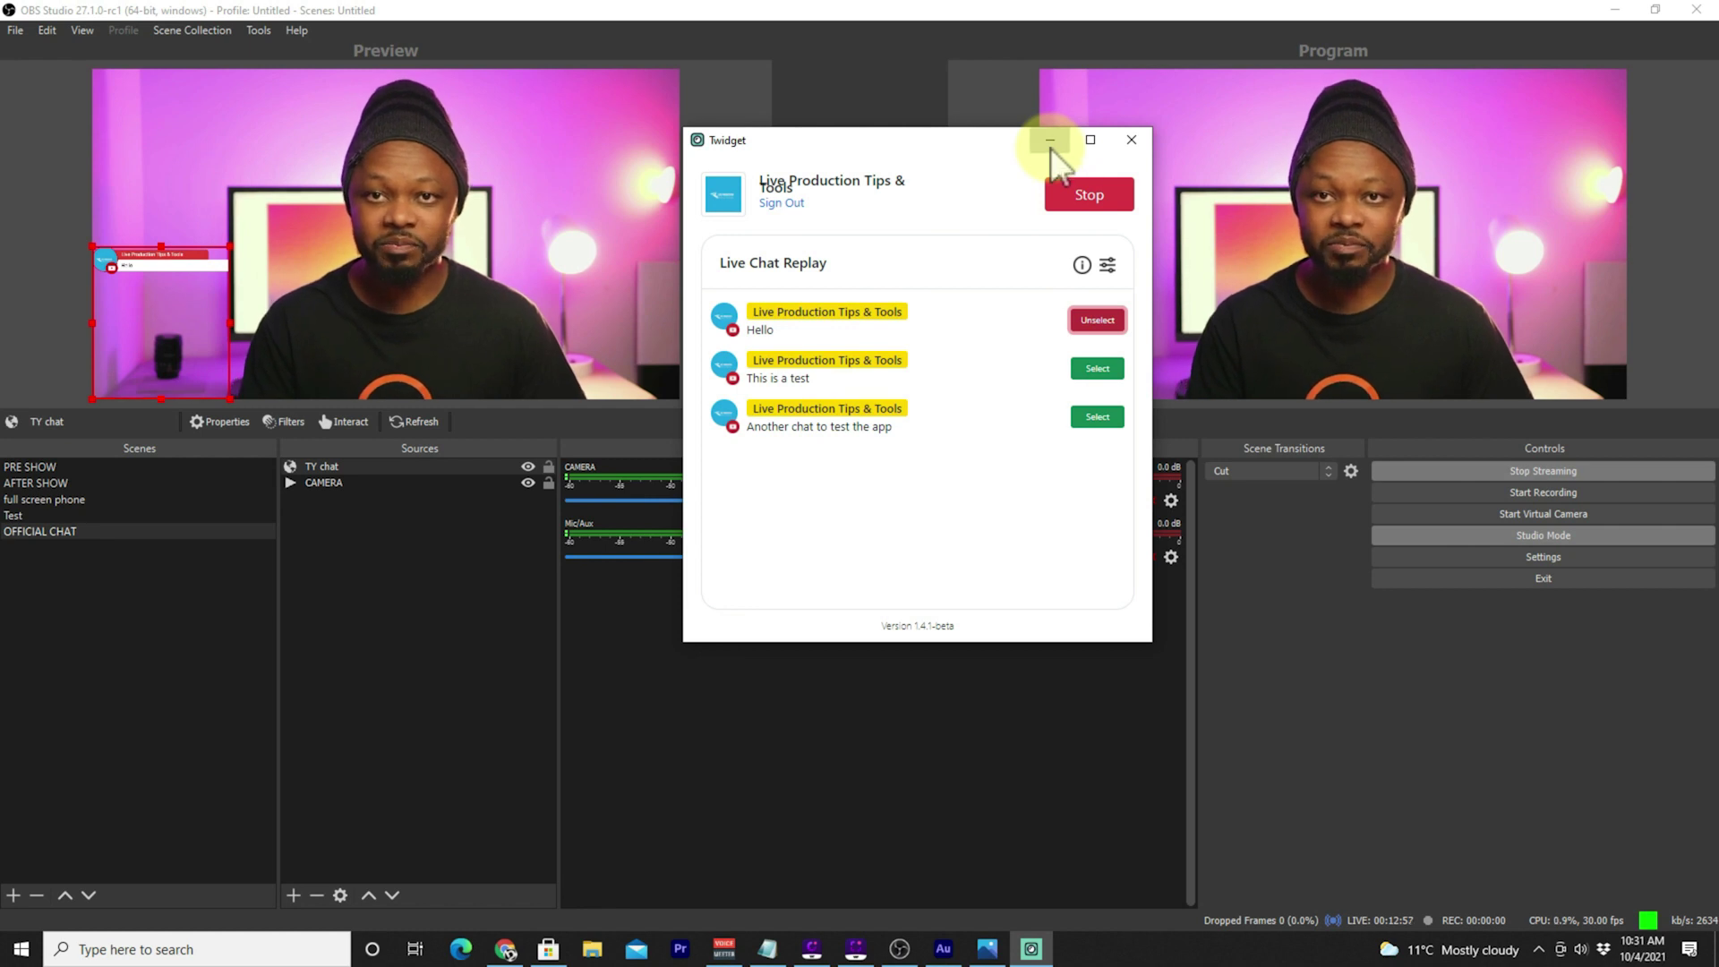
left_click(1051, 141)
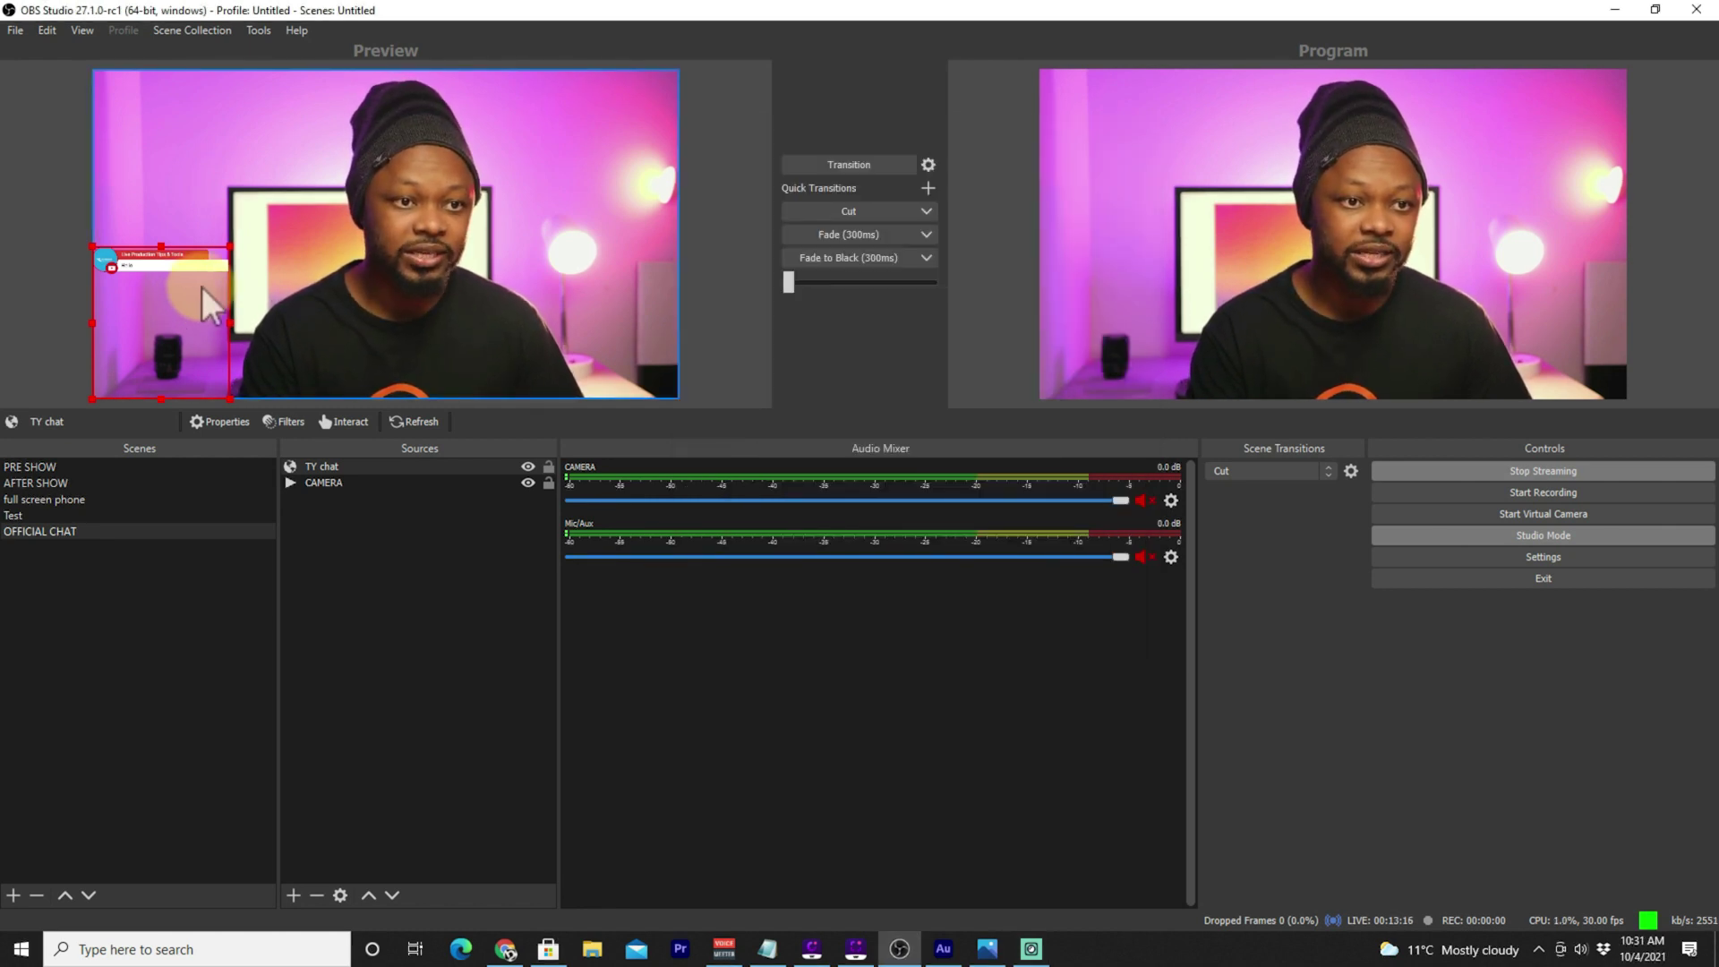
left_click(256, 33)
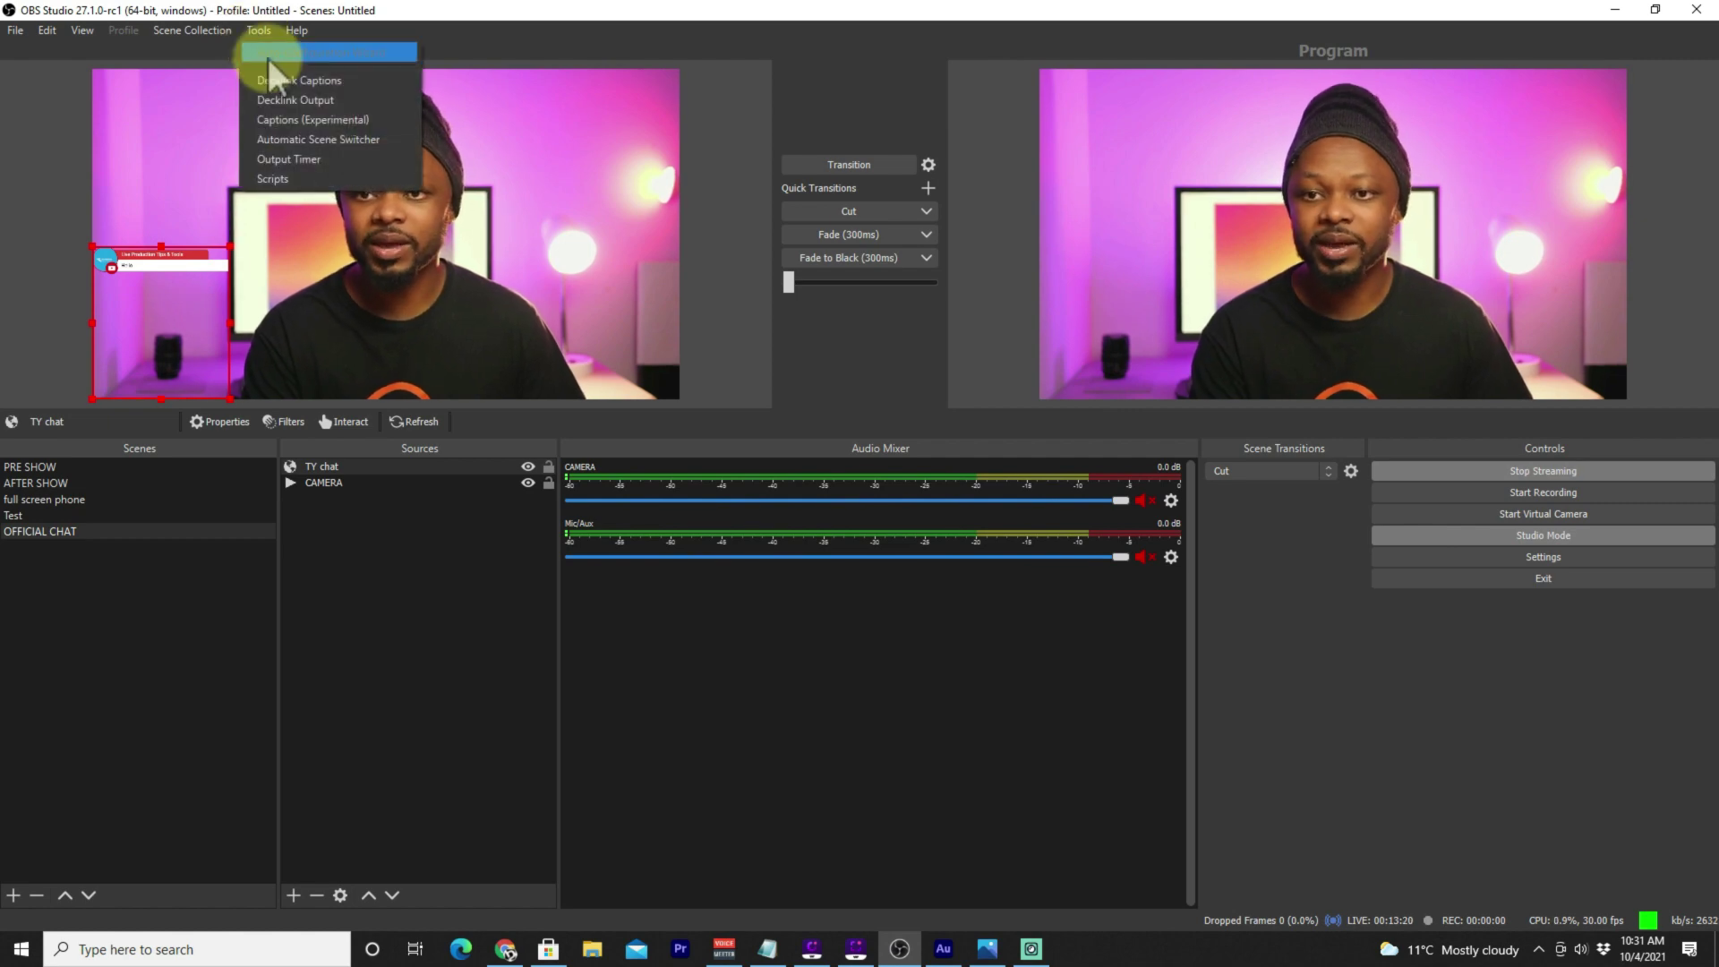
- Open the Custom Browser Docks list from View > Docks
mouse_move(219, 27)
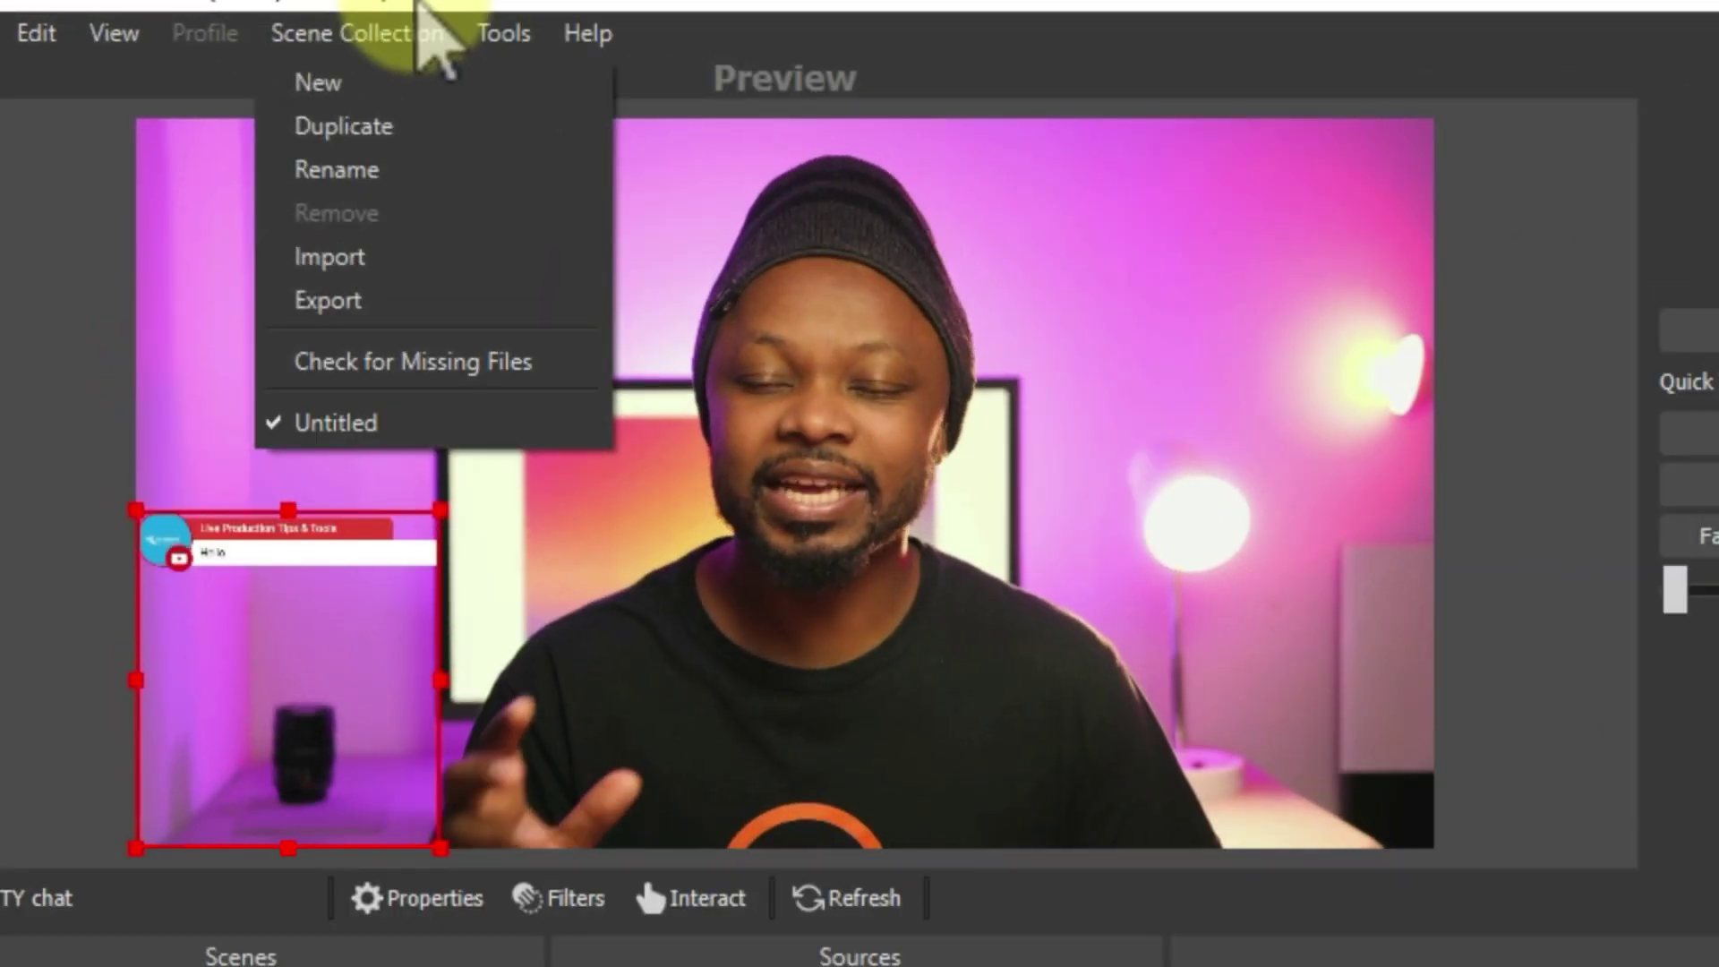
mouse_move(117, 36)
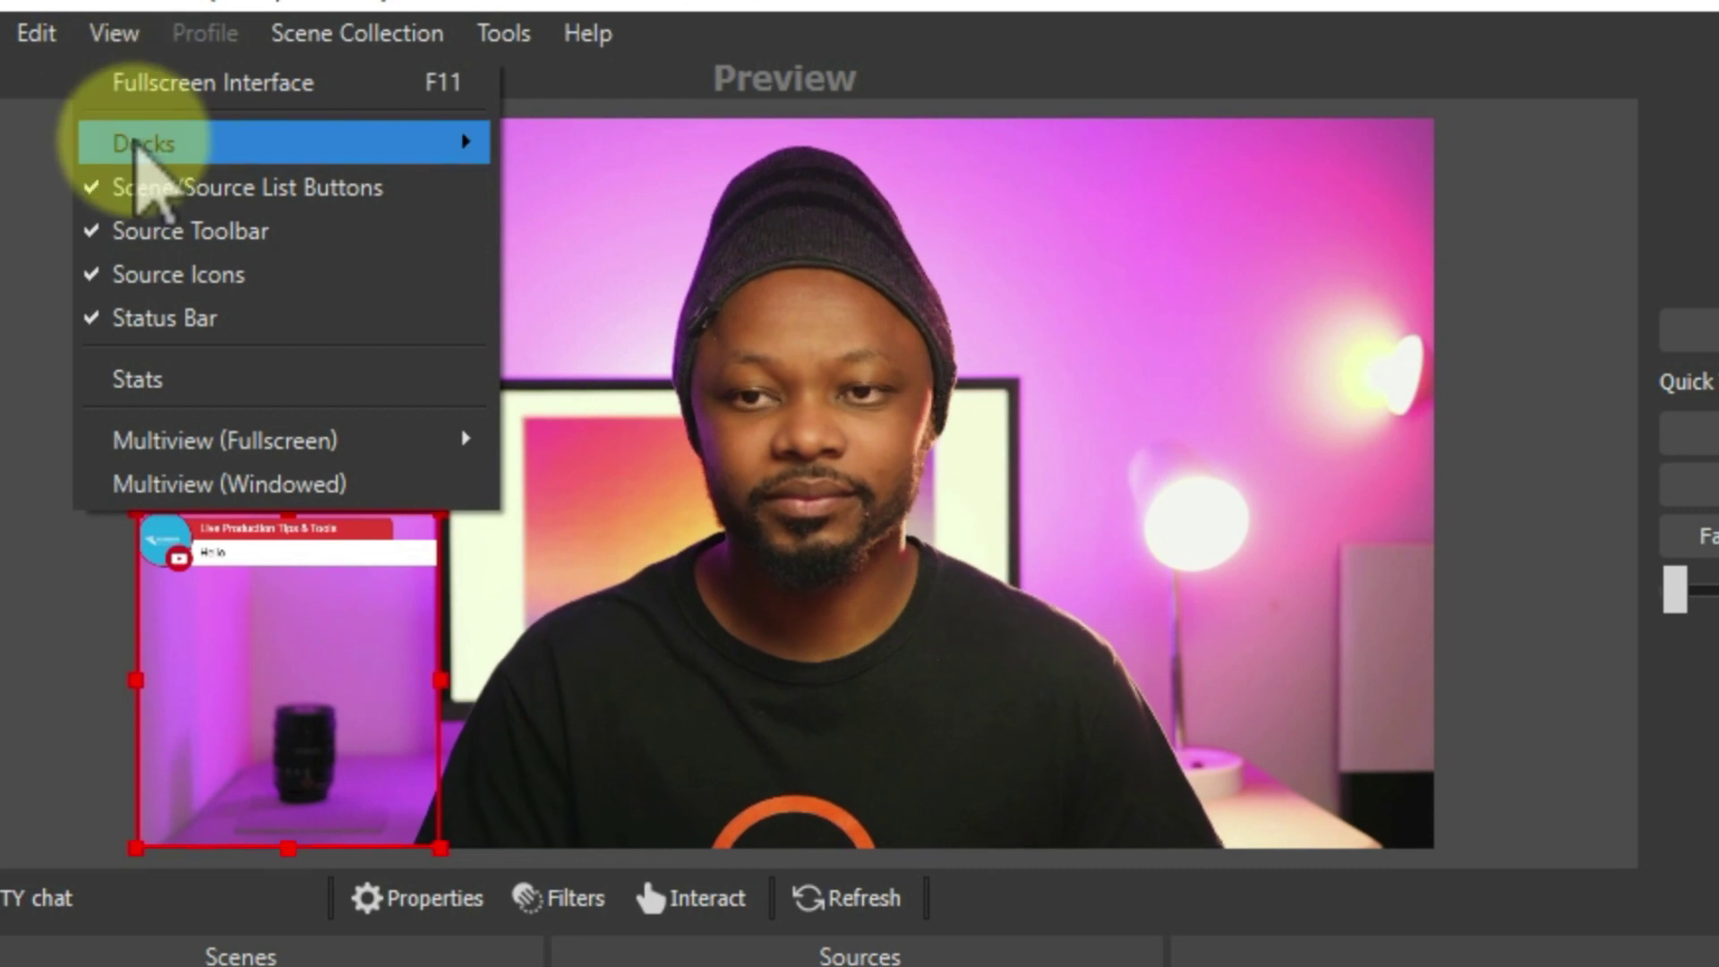
mouse_move(134, 145)
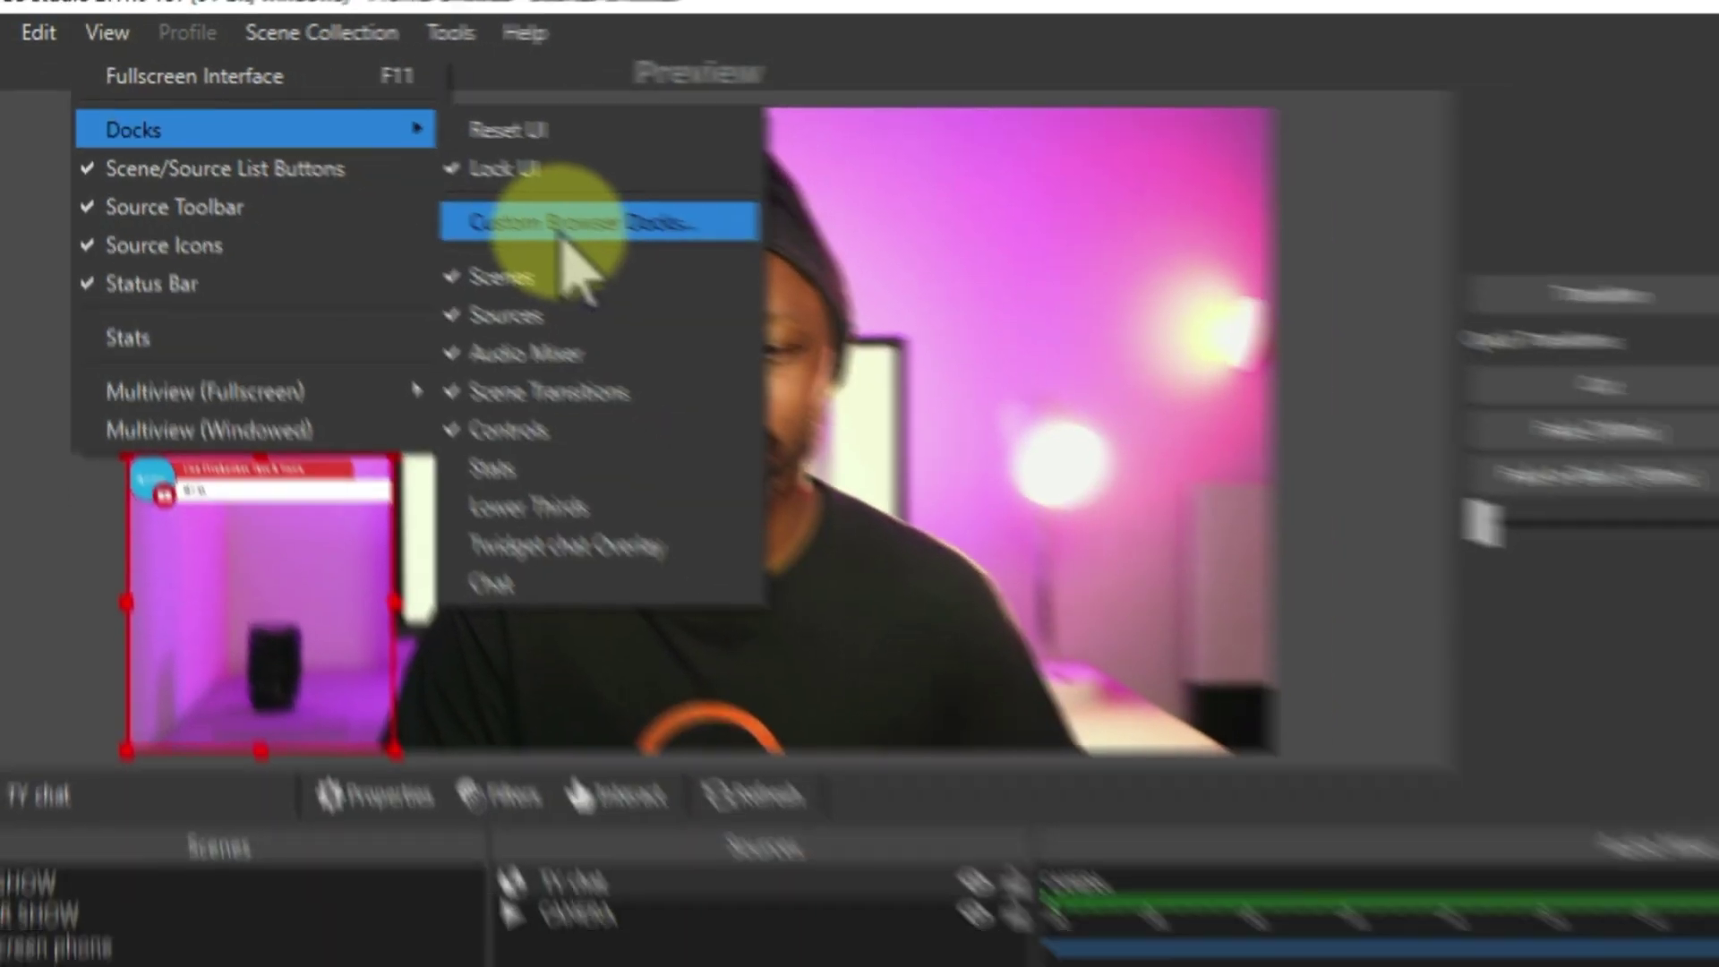
left_click(630, 251)
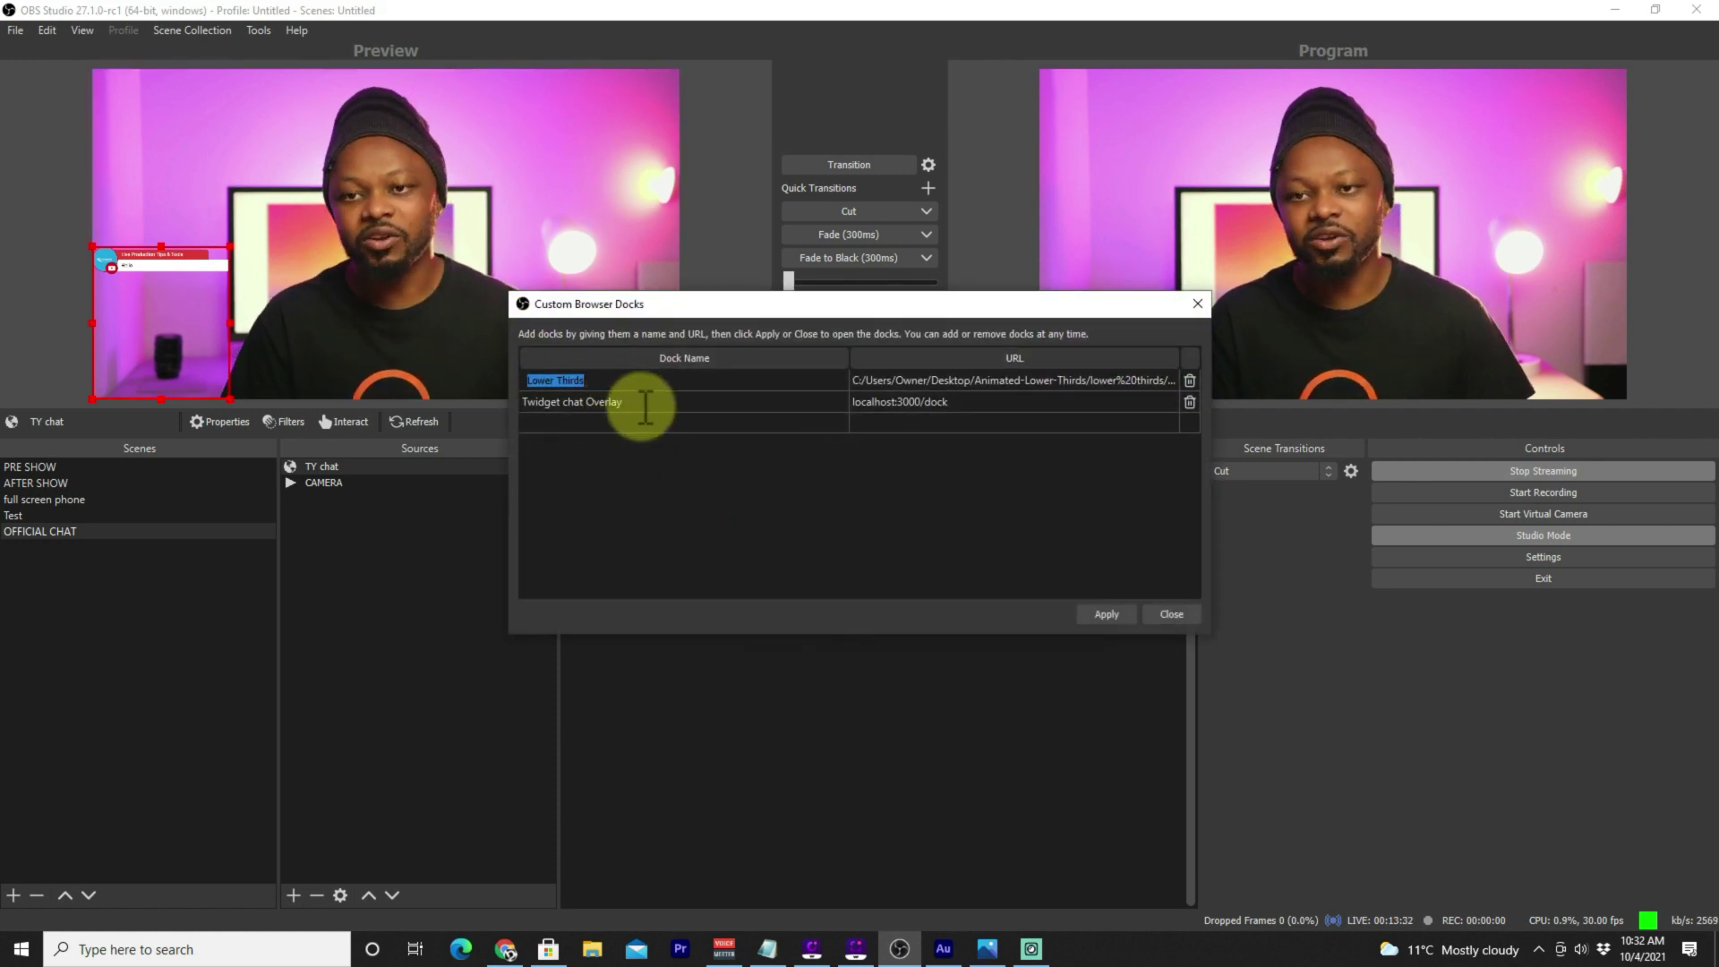
- Delete the Twidget chat Overlay dock and name a new dock 'YT CHAT'
left_click(643, 403)
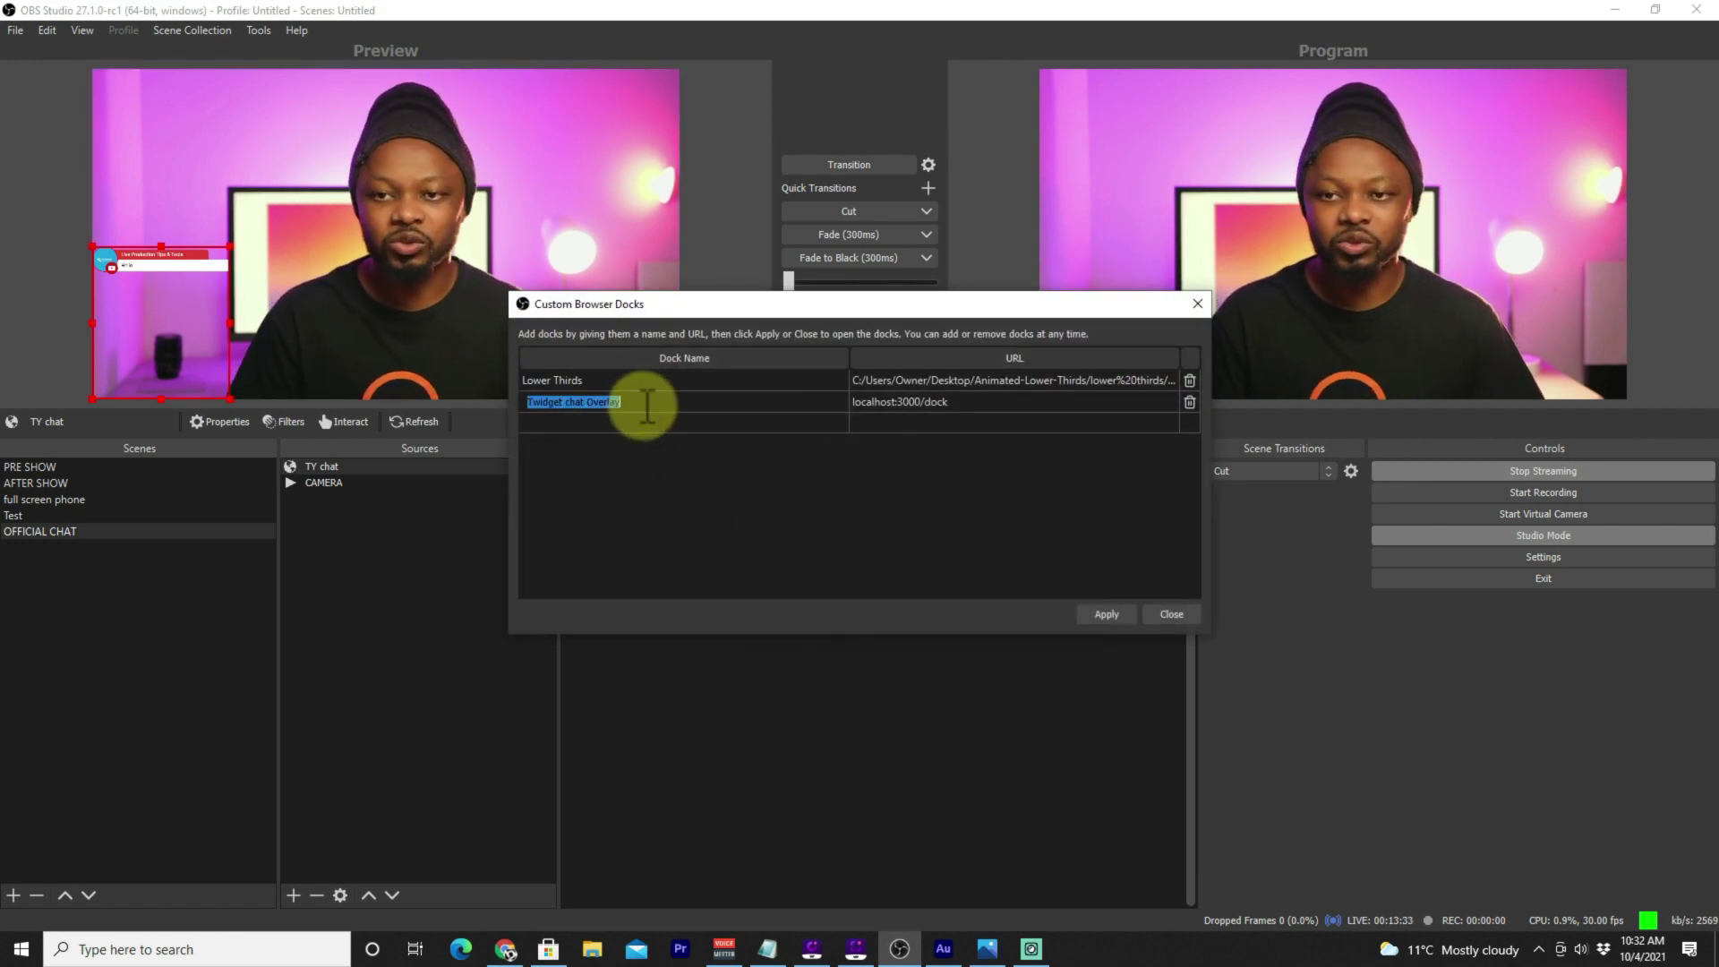
left_click(1189, 405)
left_click(596, 401)
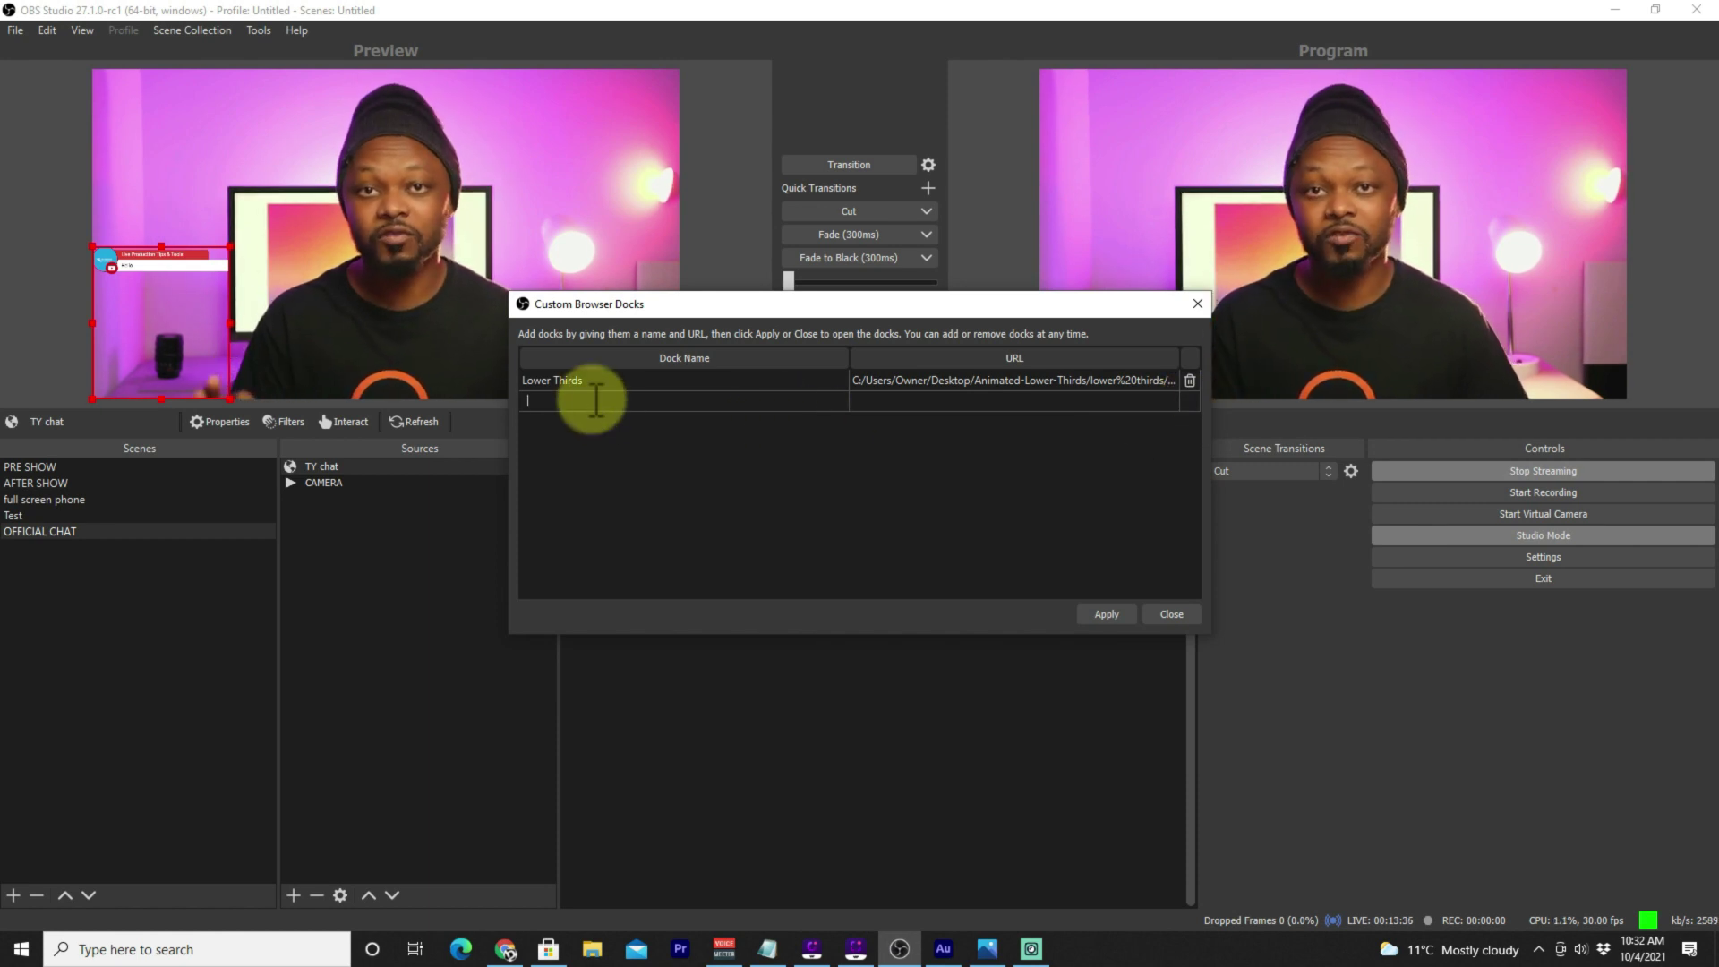
type("YT")
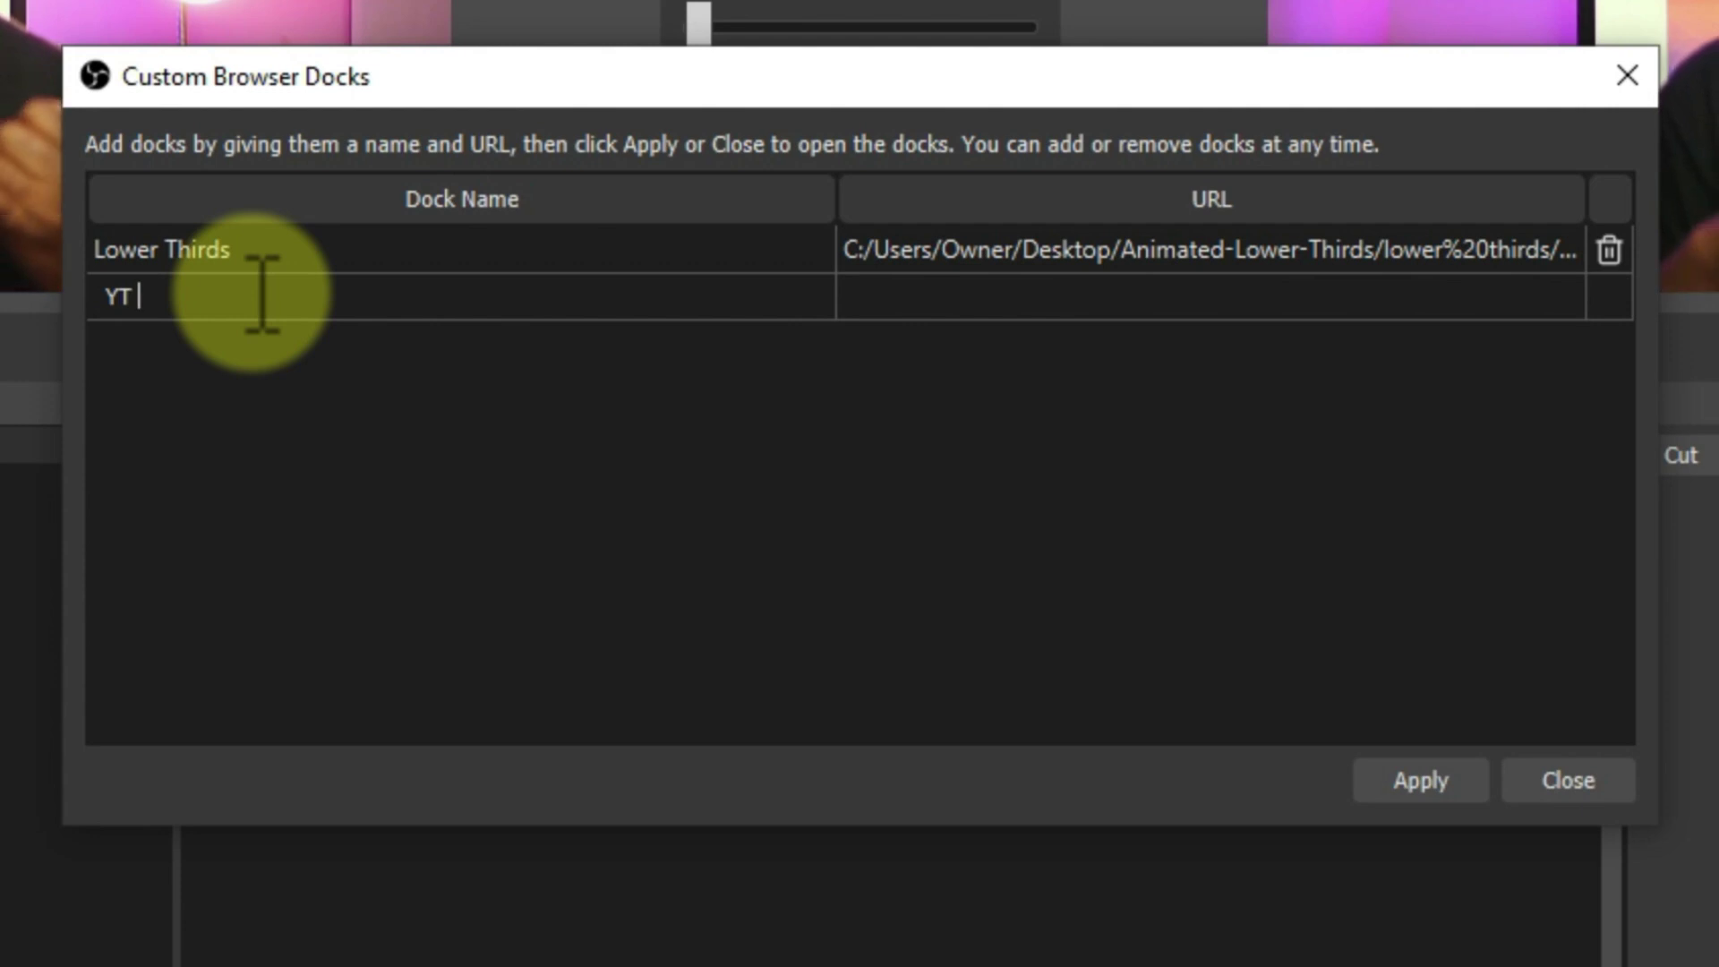
type(" caht")
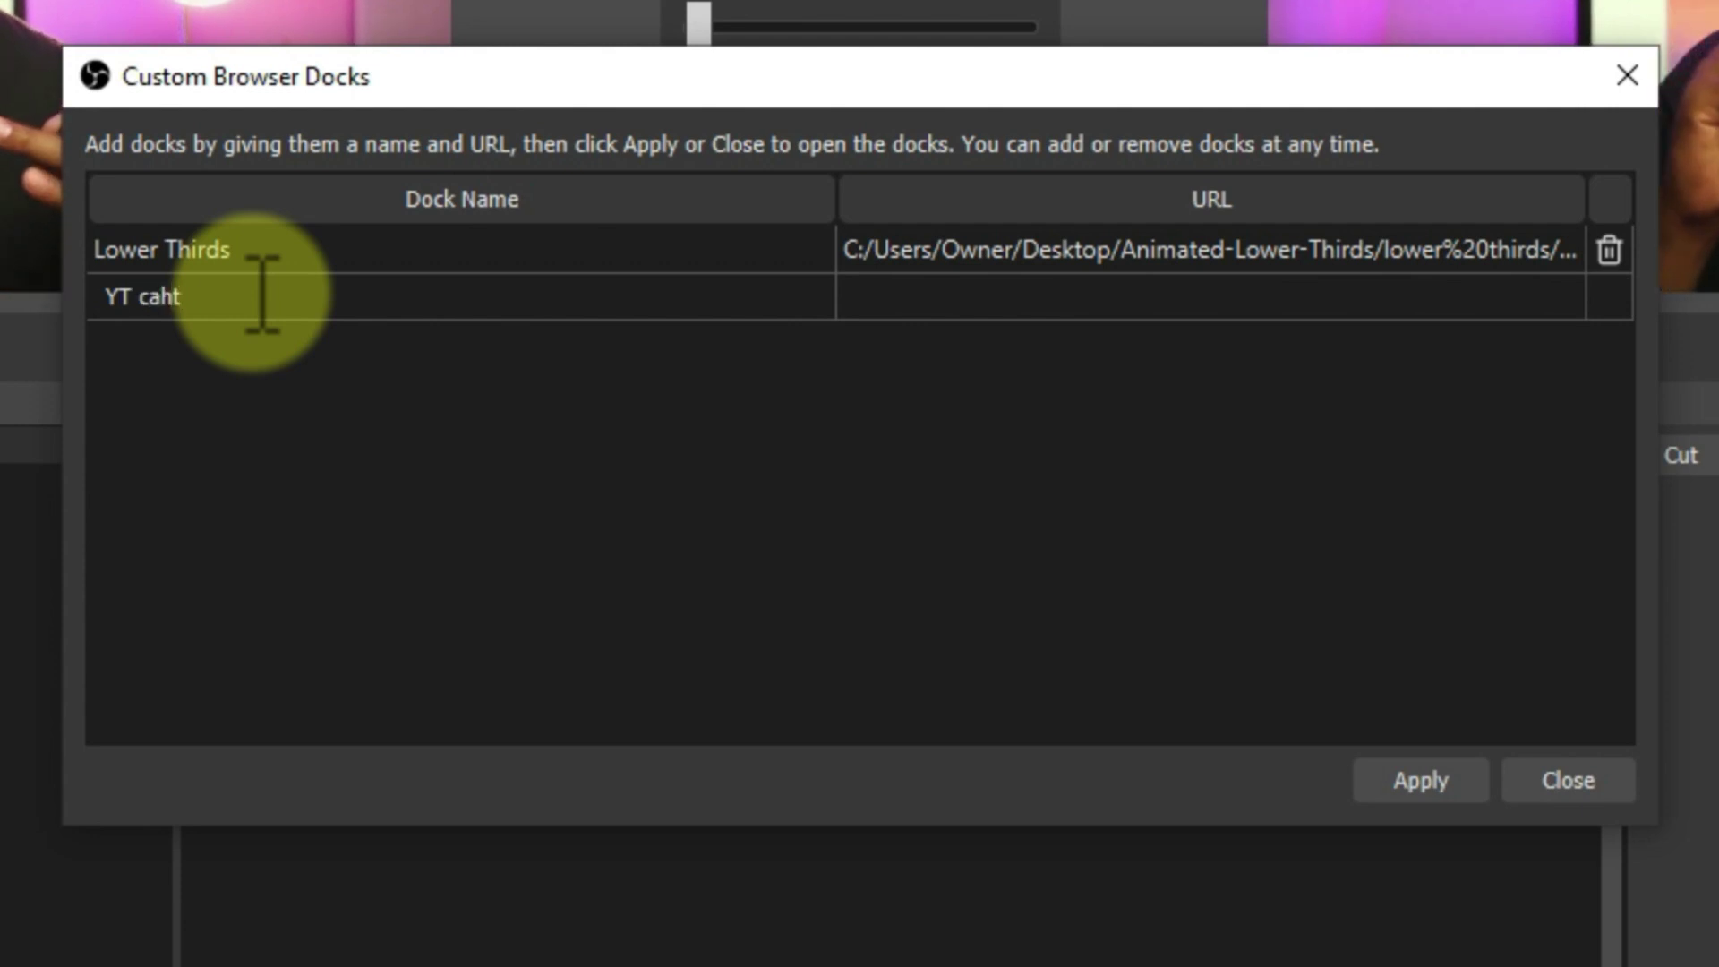
key("BackSpace")
key("BackSpace")
key("BackSpace")
key("BackSpace")
type("CHAT")
- Give the YT CHAT dock the URL localhost:3000/dock and apply it
left_click(895, 307)
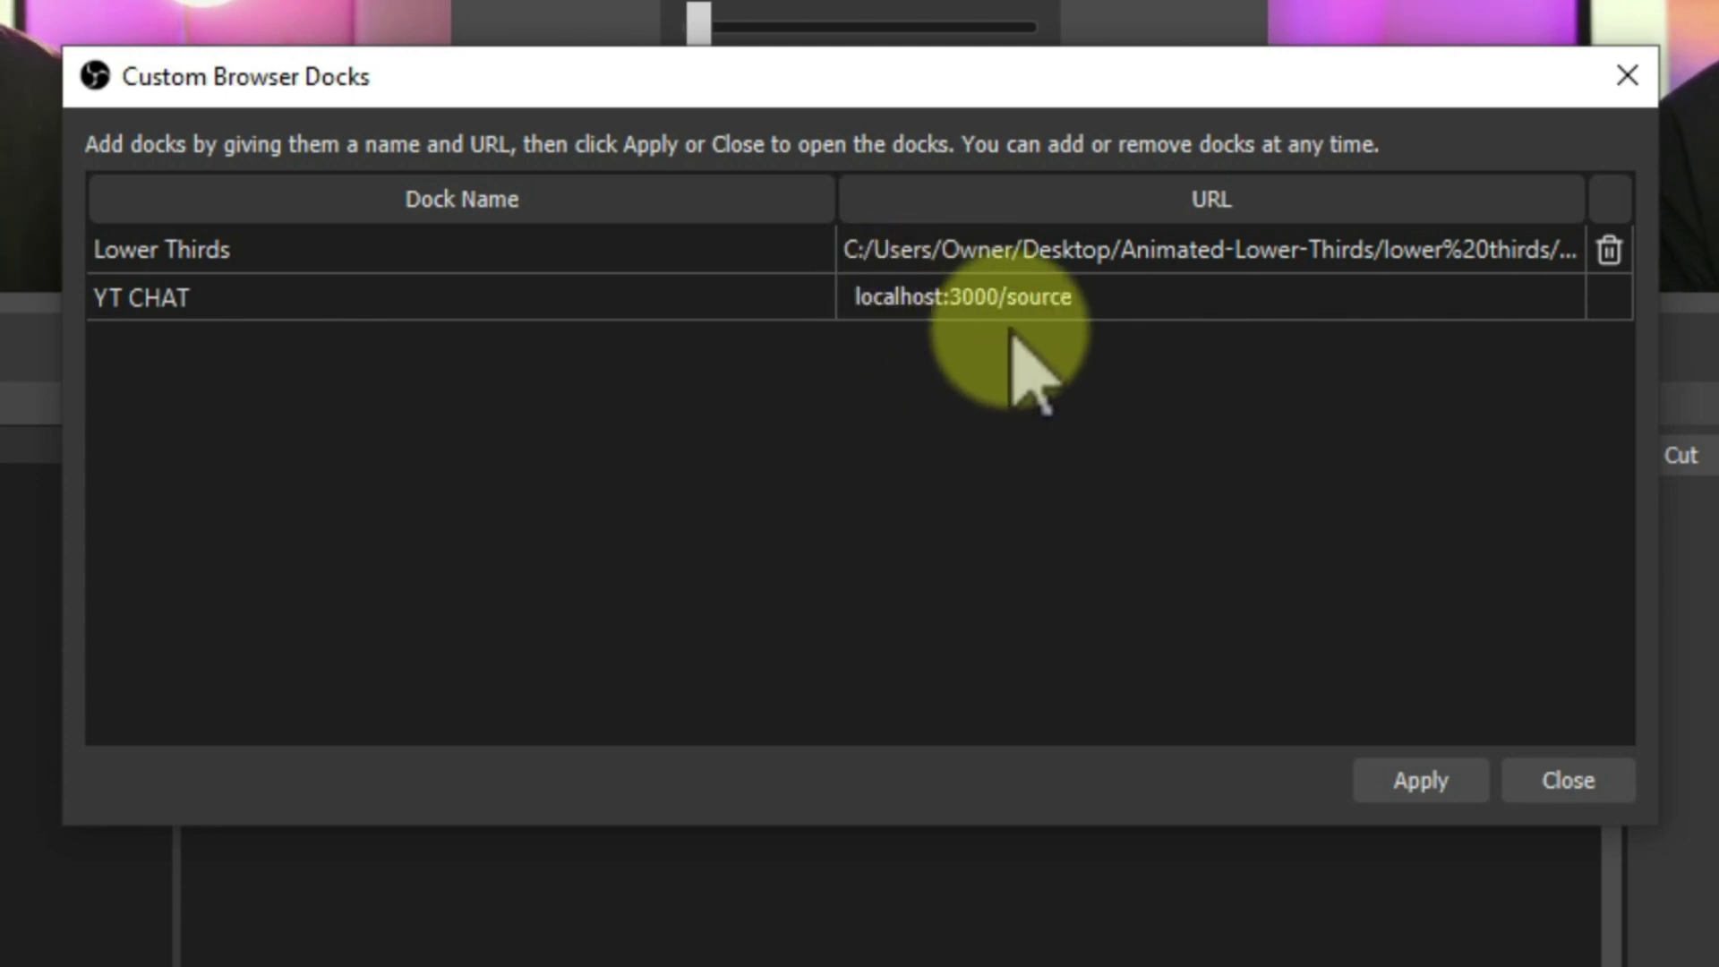
left_click_drag(1109, 307, 1019, 311)
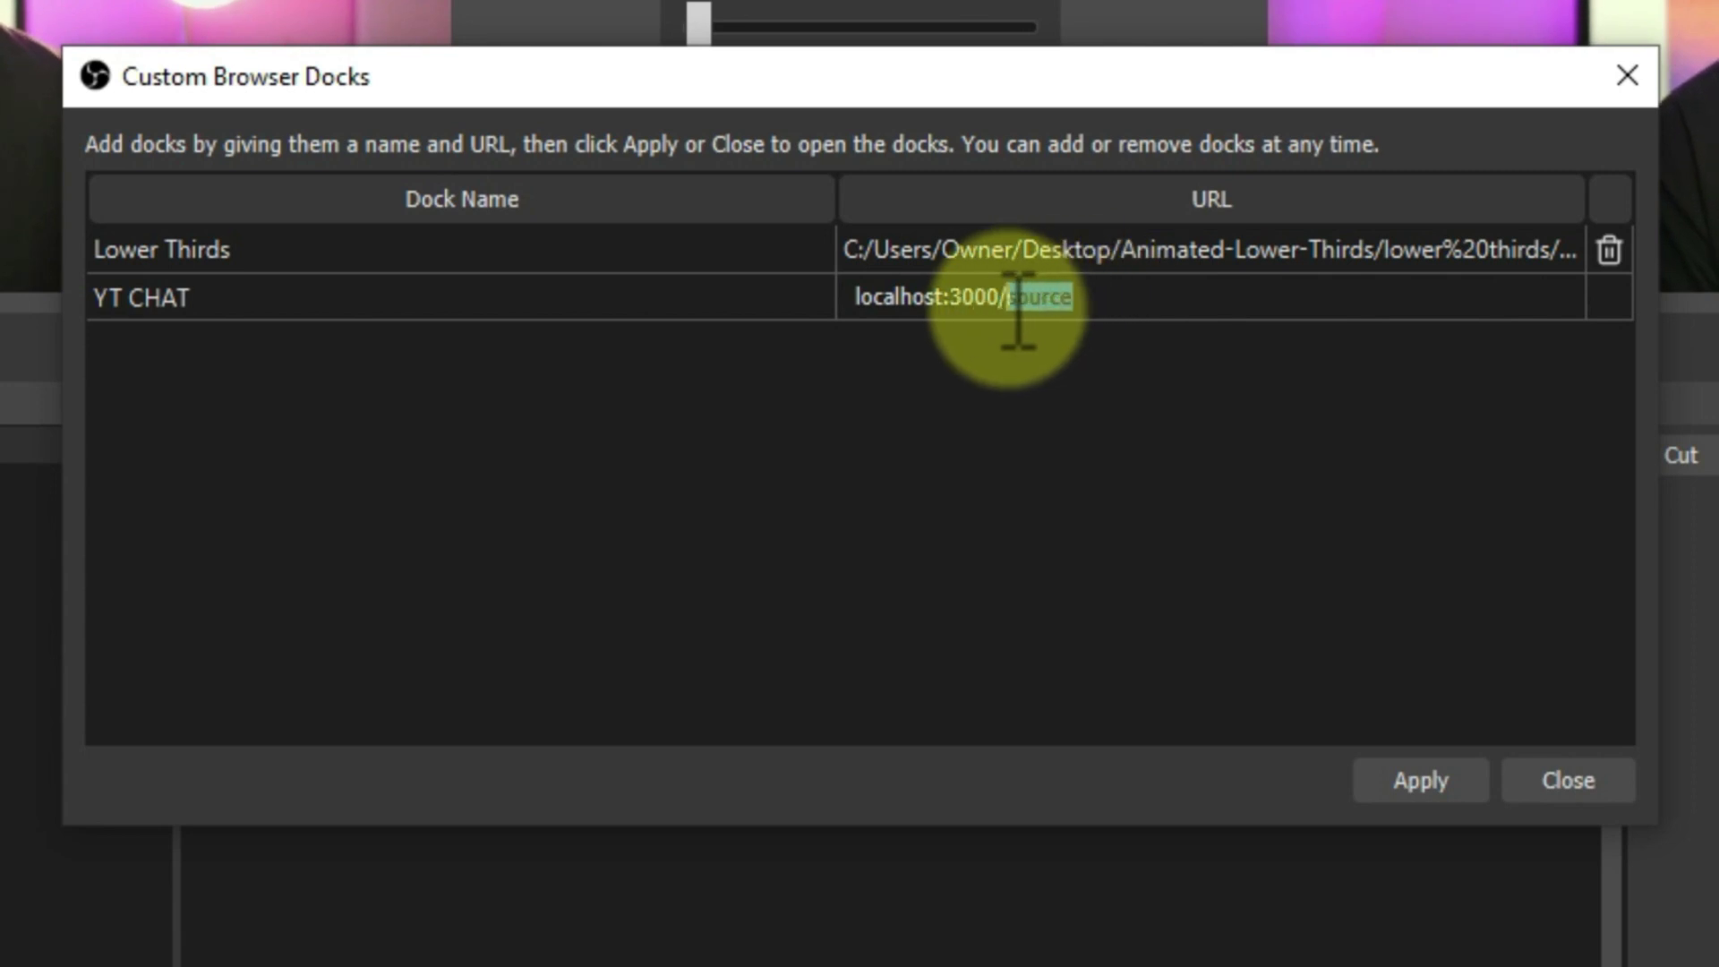
type("do")
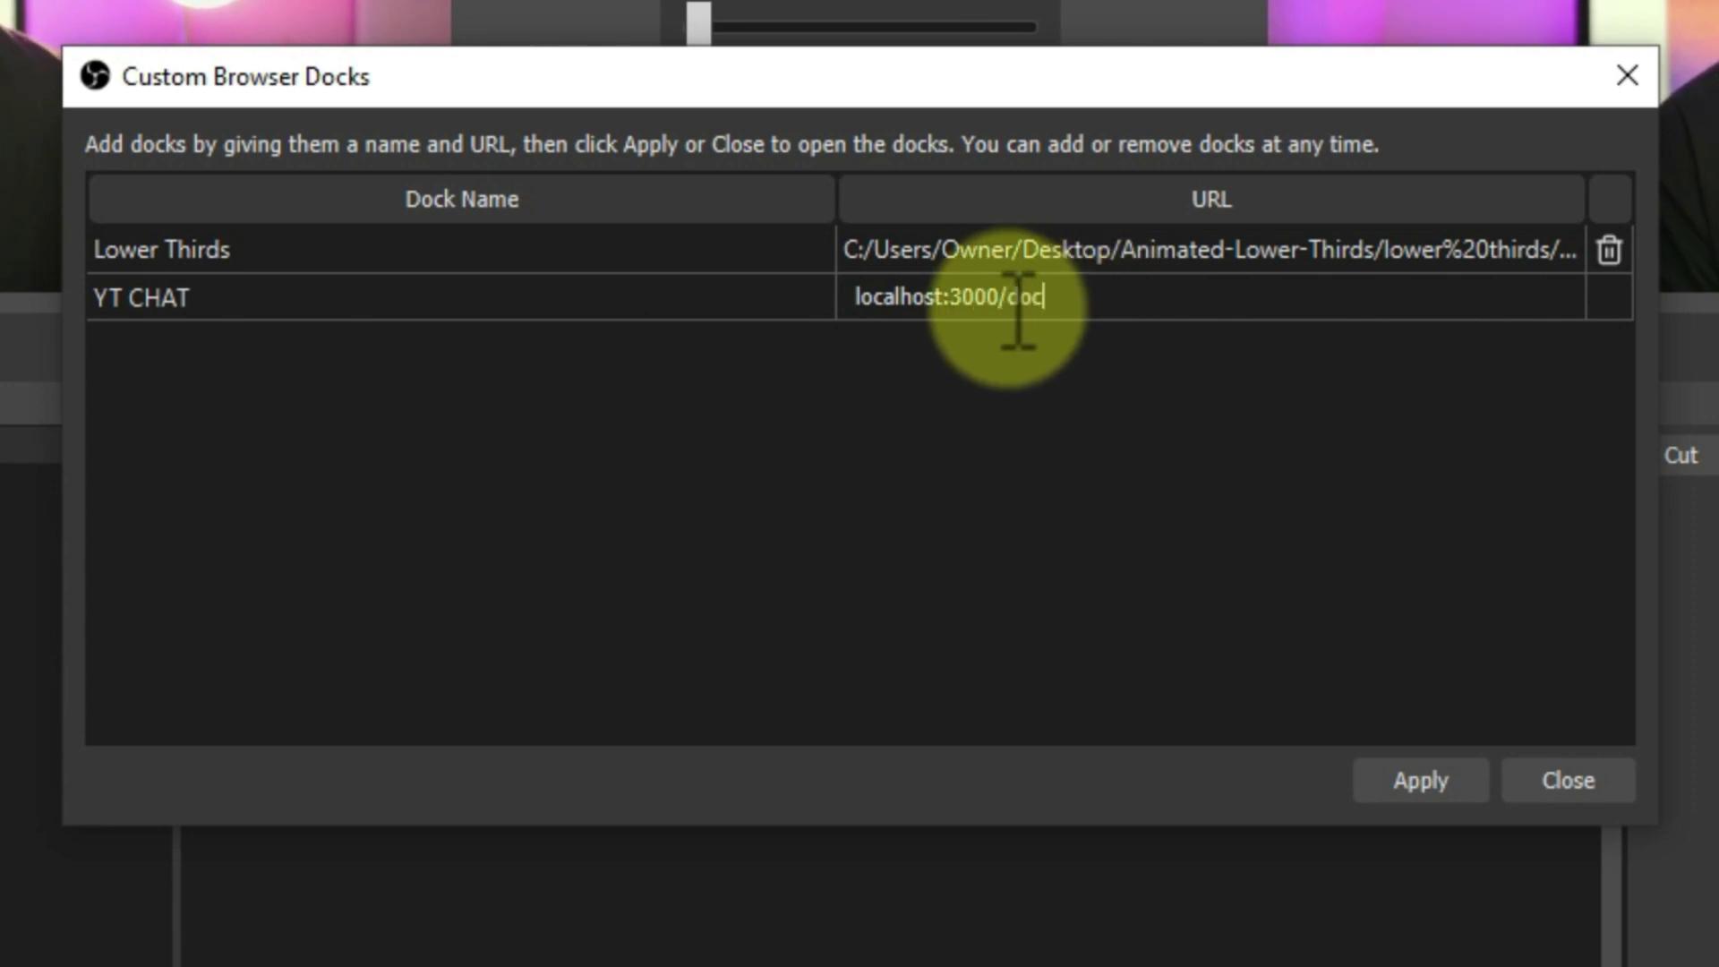
type("ck")
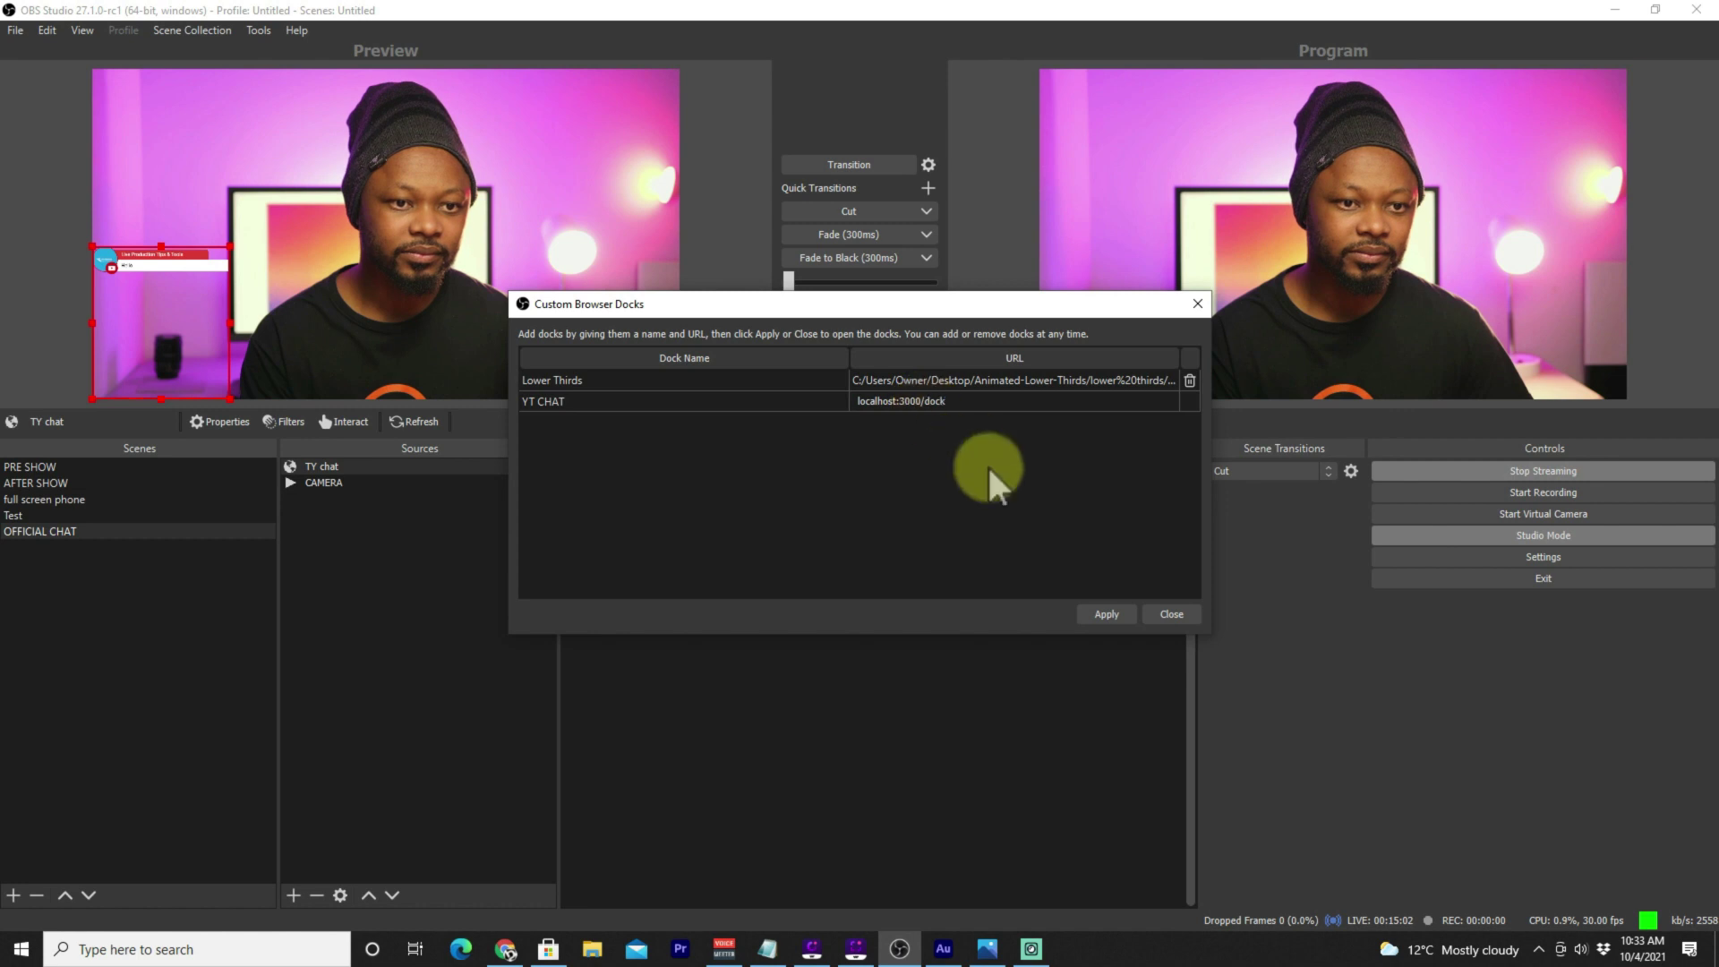
key("Return")
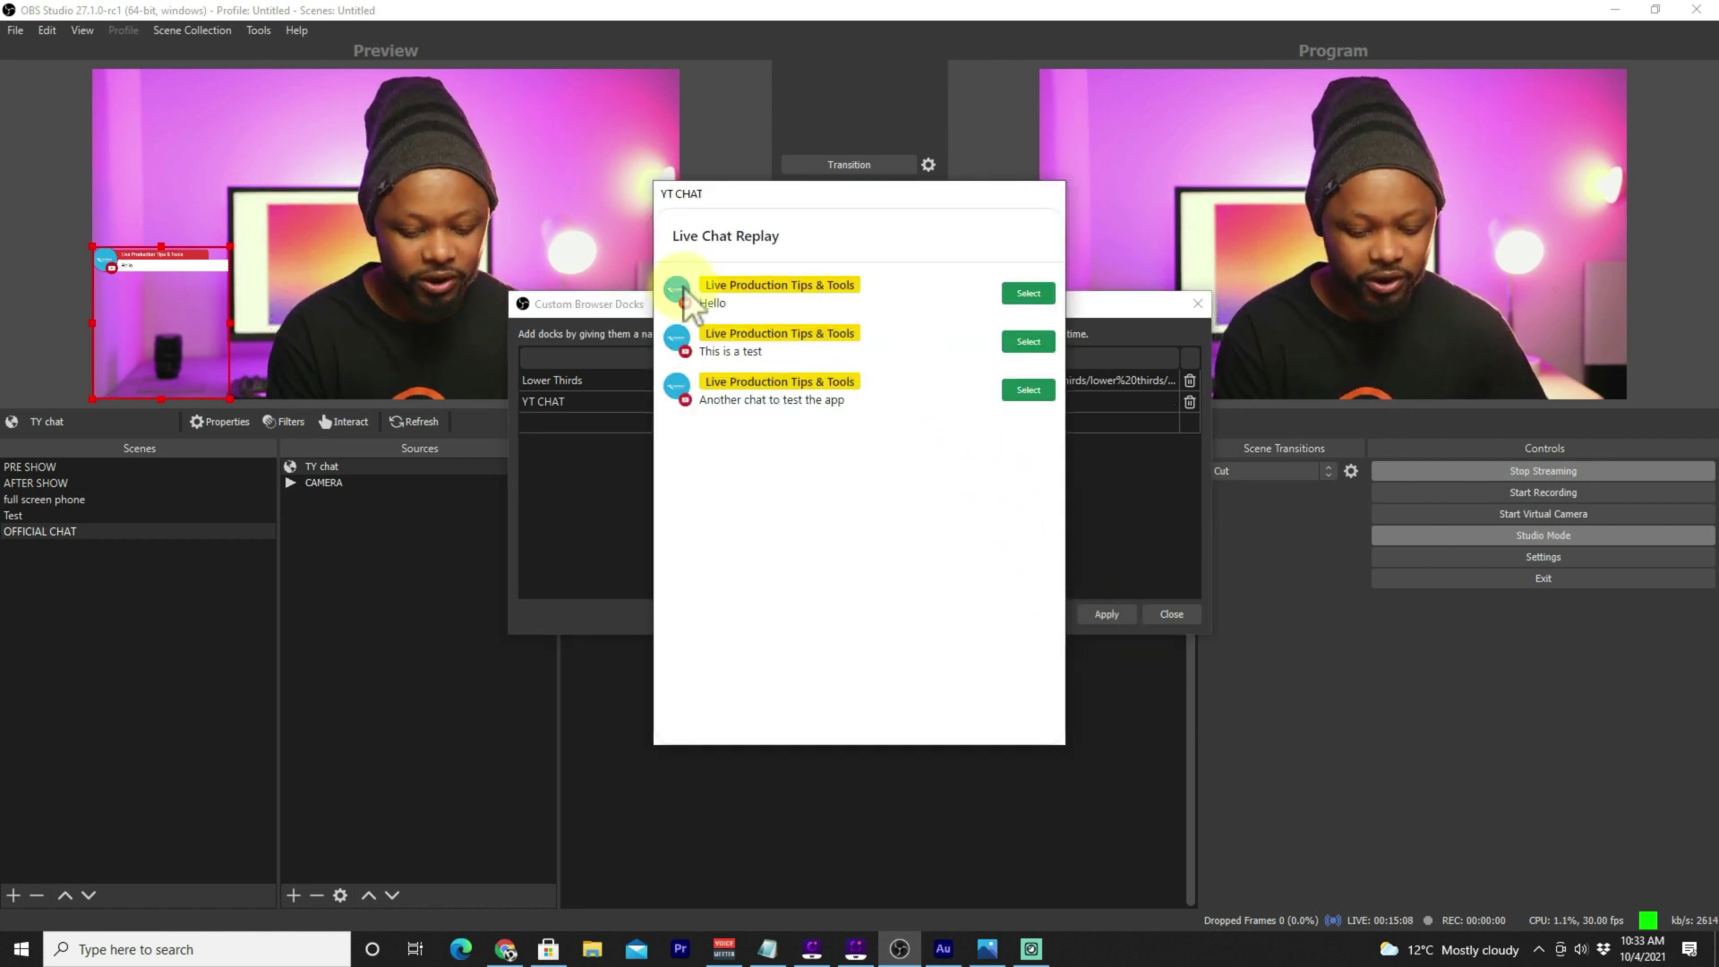
- Close the docks dialog and dock YT CHAT beside the Audio Mixer
left_click(607, 306)
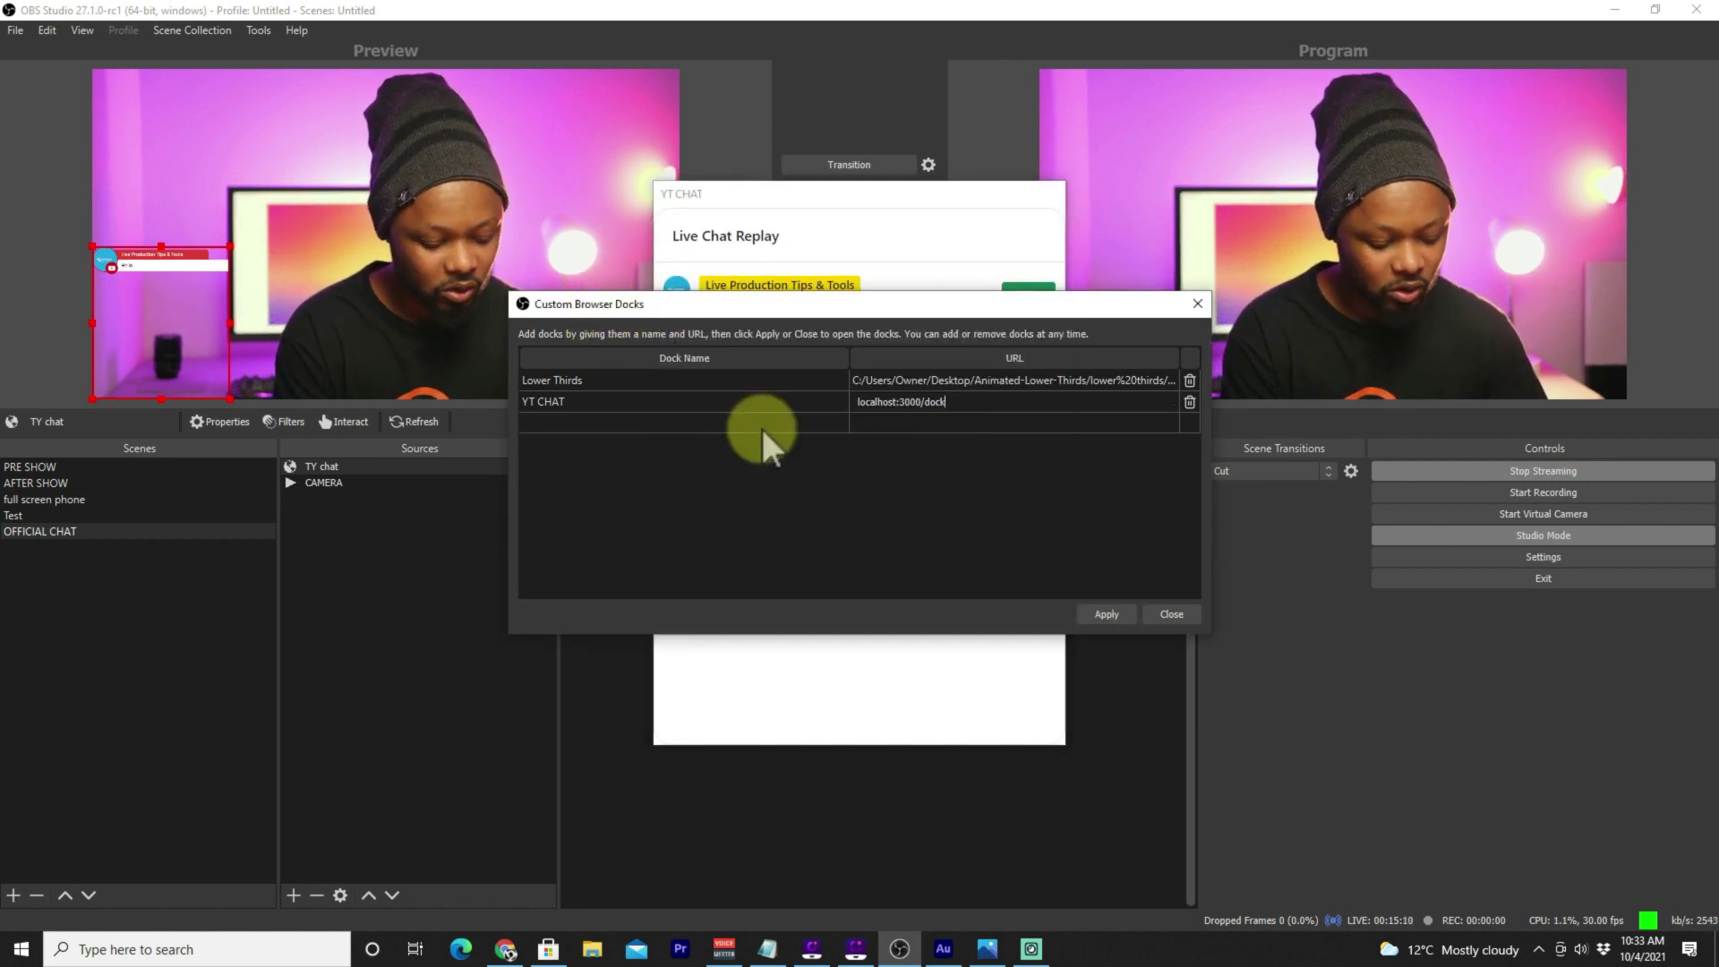
left_click(1184, 615)
left_click_drag(797, 190, 568, 463)
mouse_move(852, 484)
left_mouse_down()
mouse_move(879, 487)
mouse_move(831, 488)
left_mouse_up()
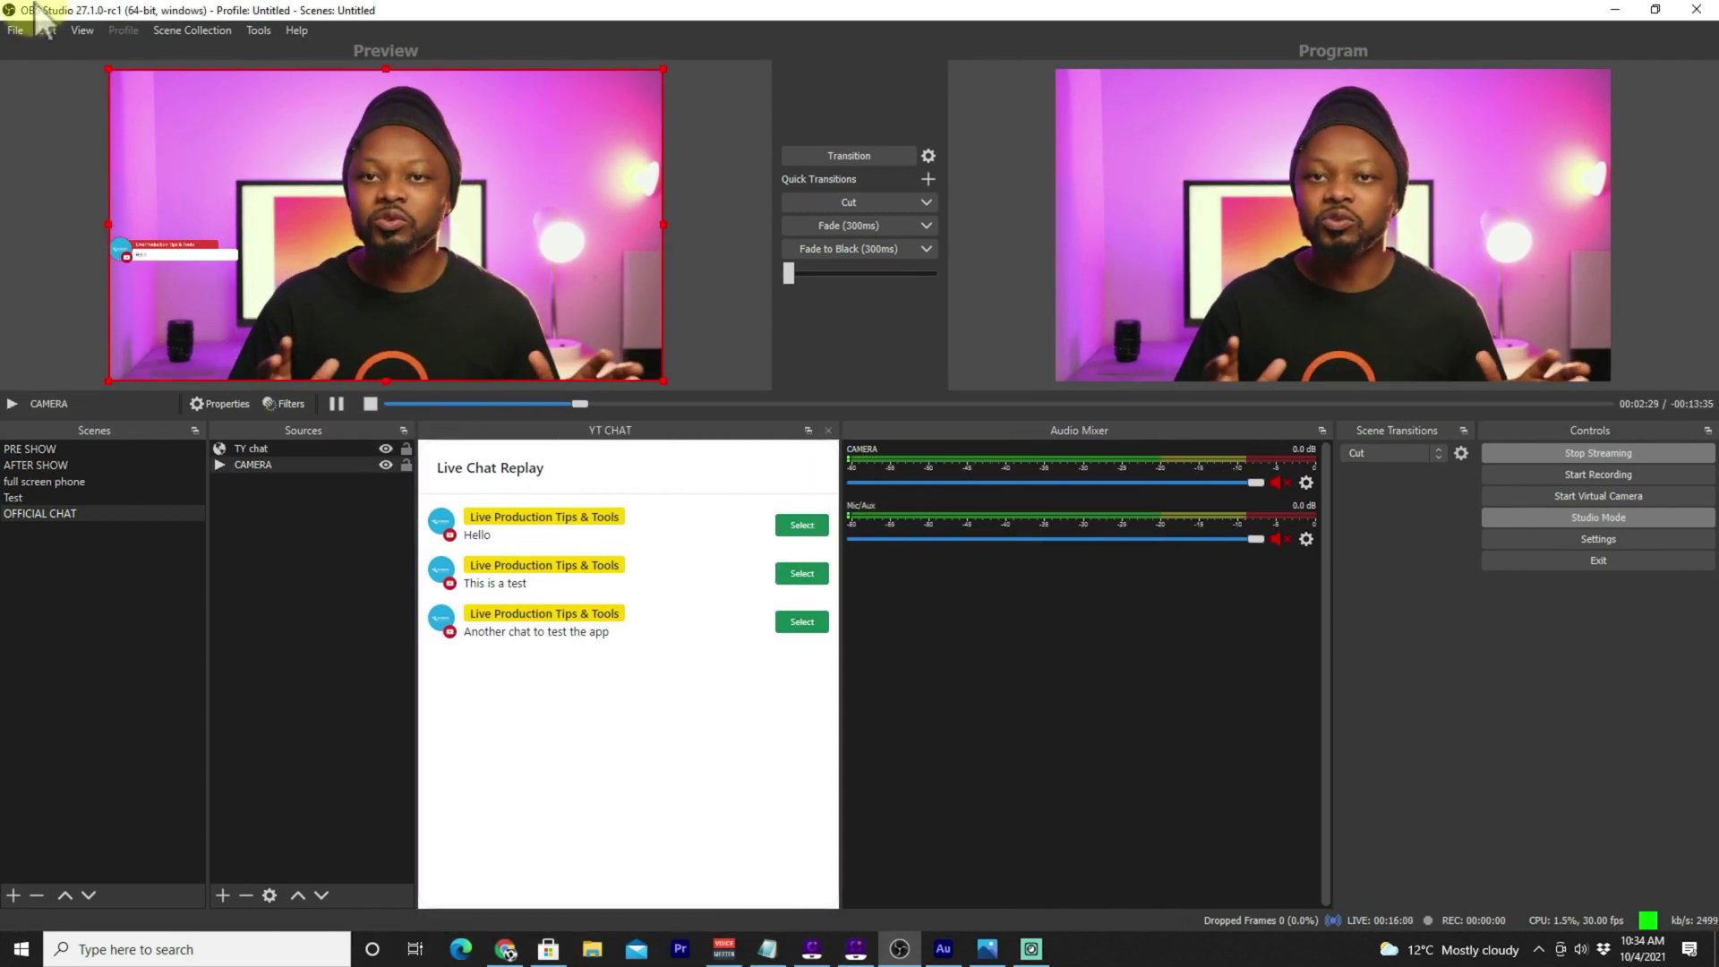
- Lock the OBS dock layout from View > Docks
left_click(82, 30)
mouse_move(116, 81)
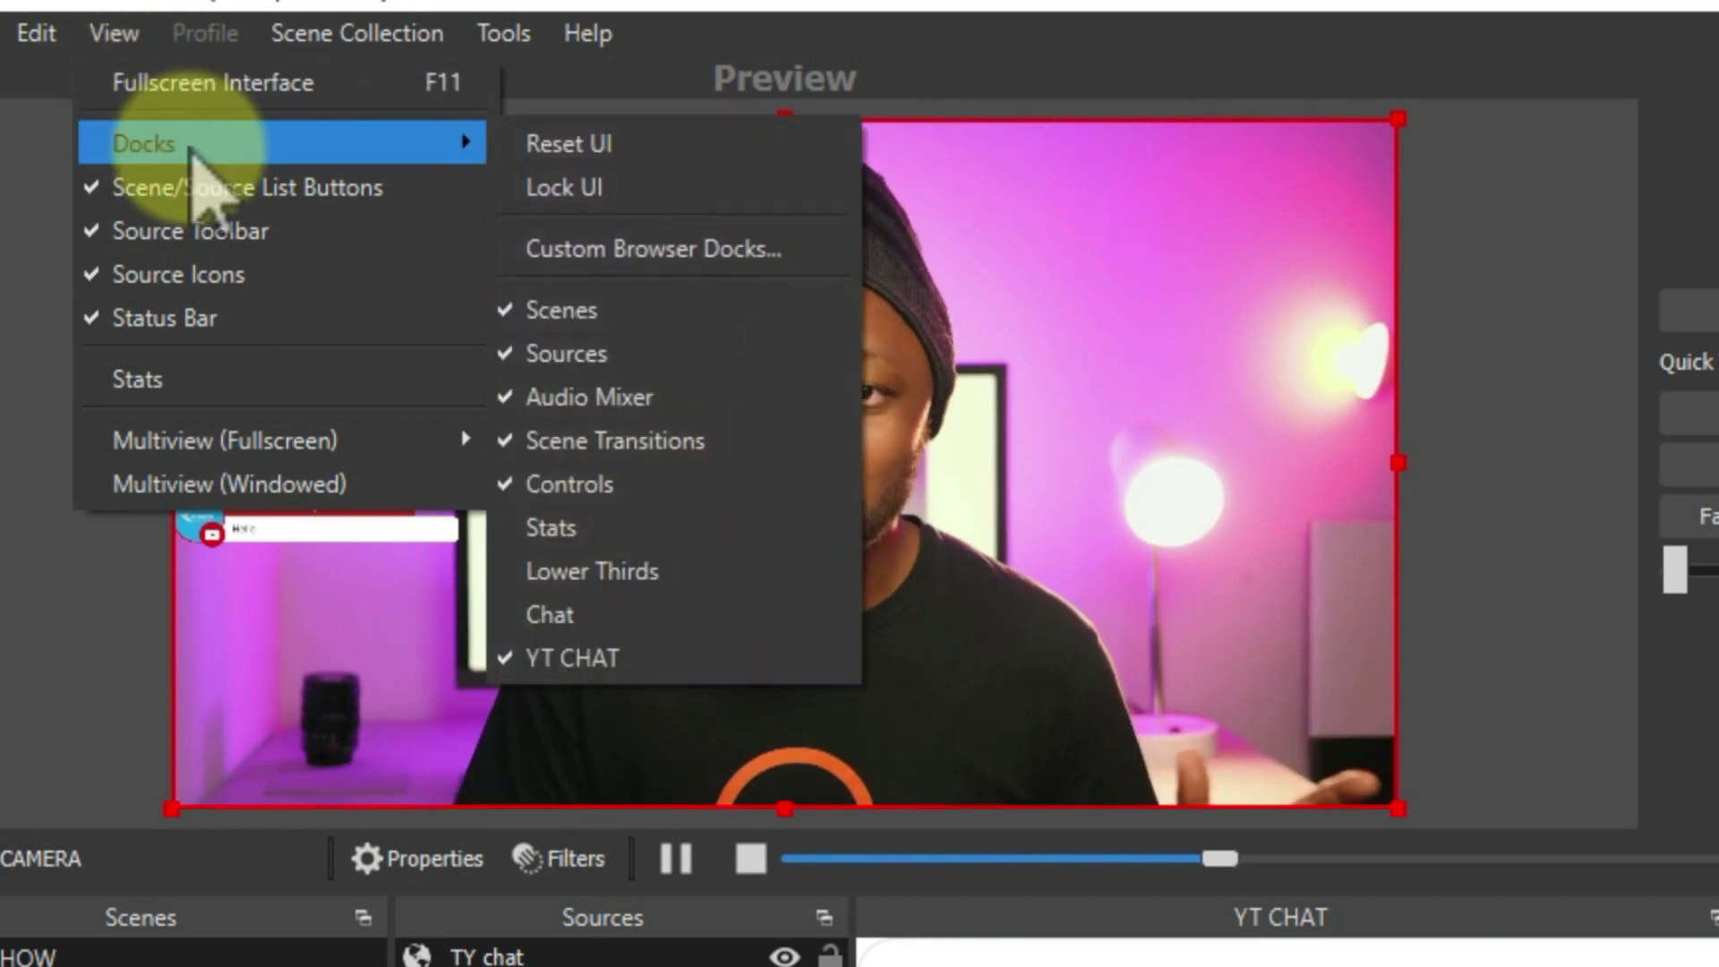
left_click(661, 184)
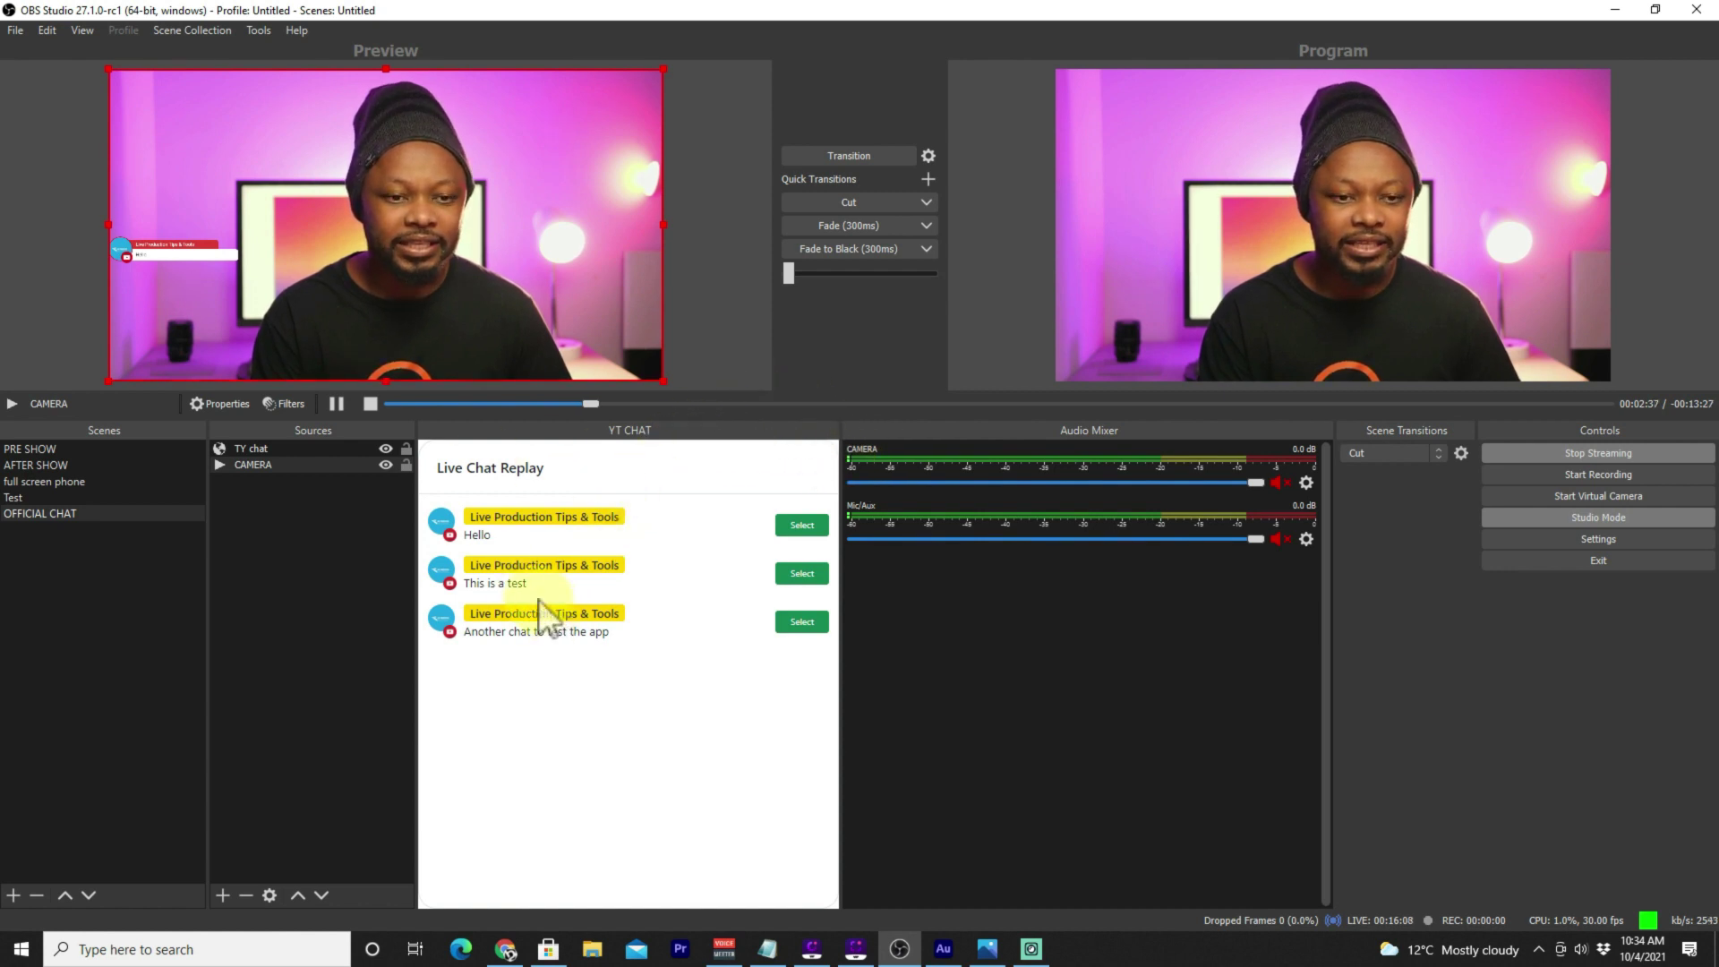
left_click(231, 304)
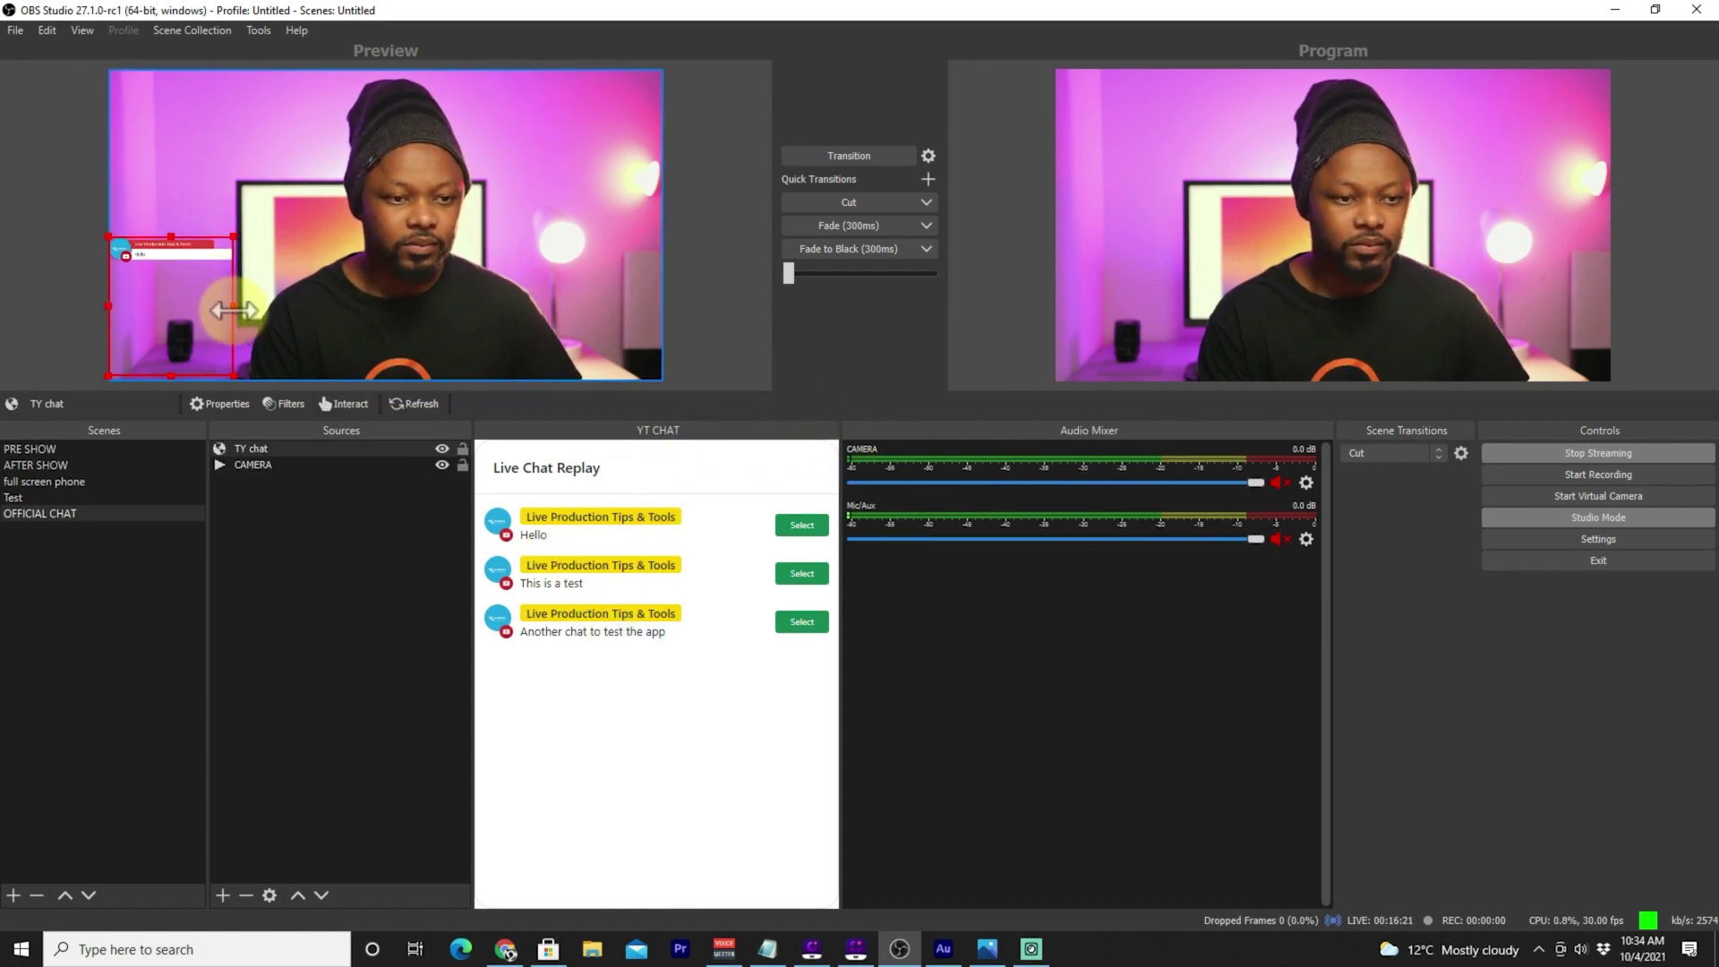
- Enlarge the chat overlay, place it bottom-left in the scene, and Cut it live to Program
left_click_drag(234, 306, 526, 309)
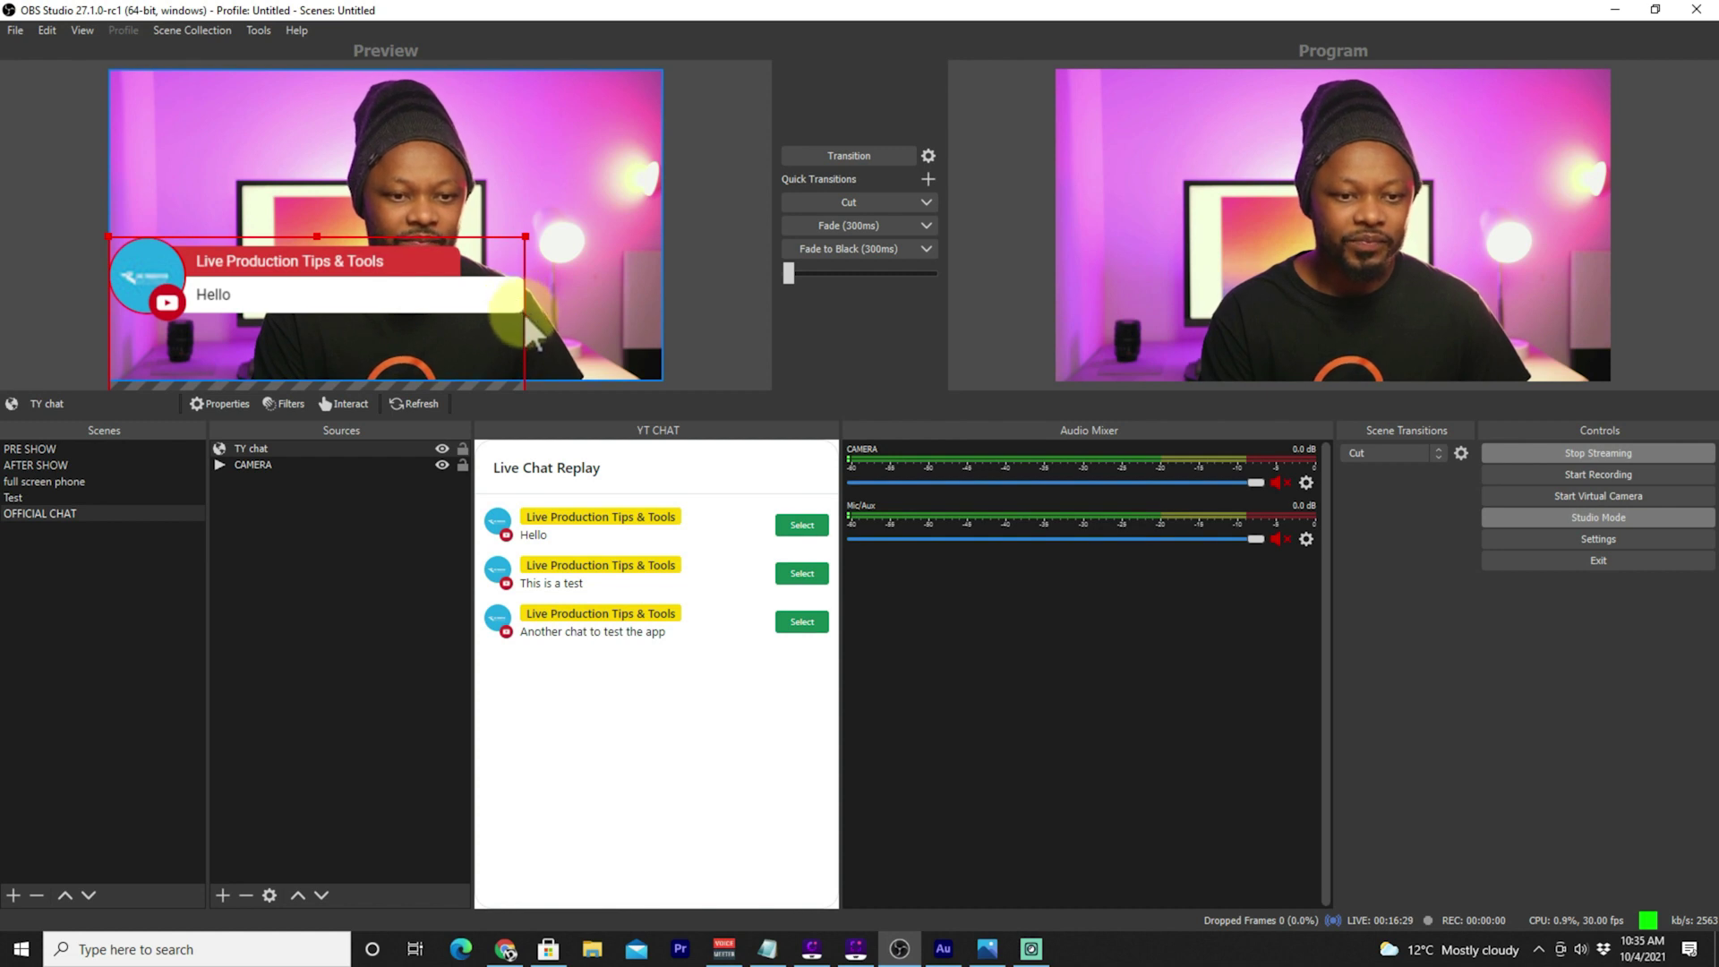
left_click_drag(348, 336, 370, 213)
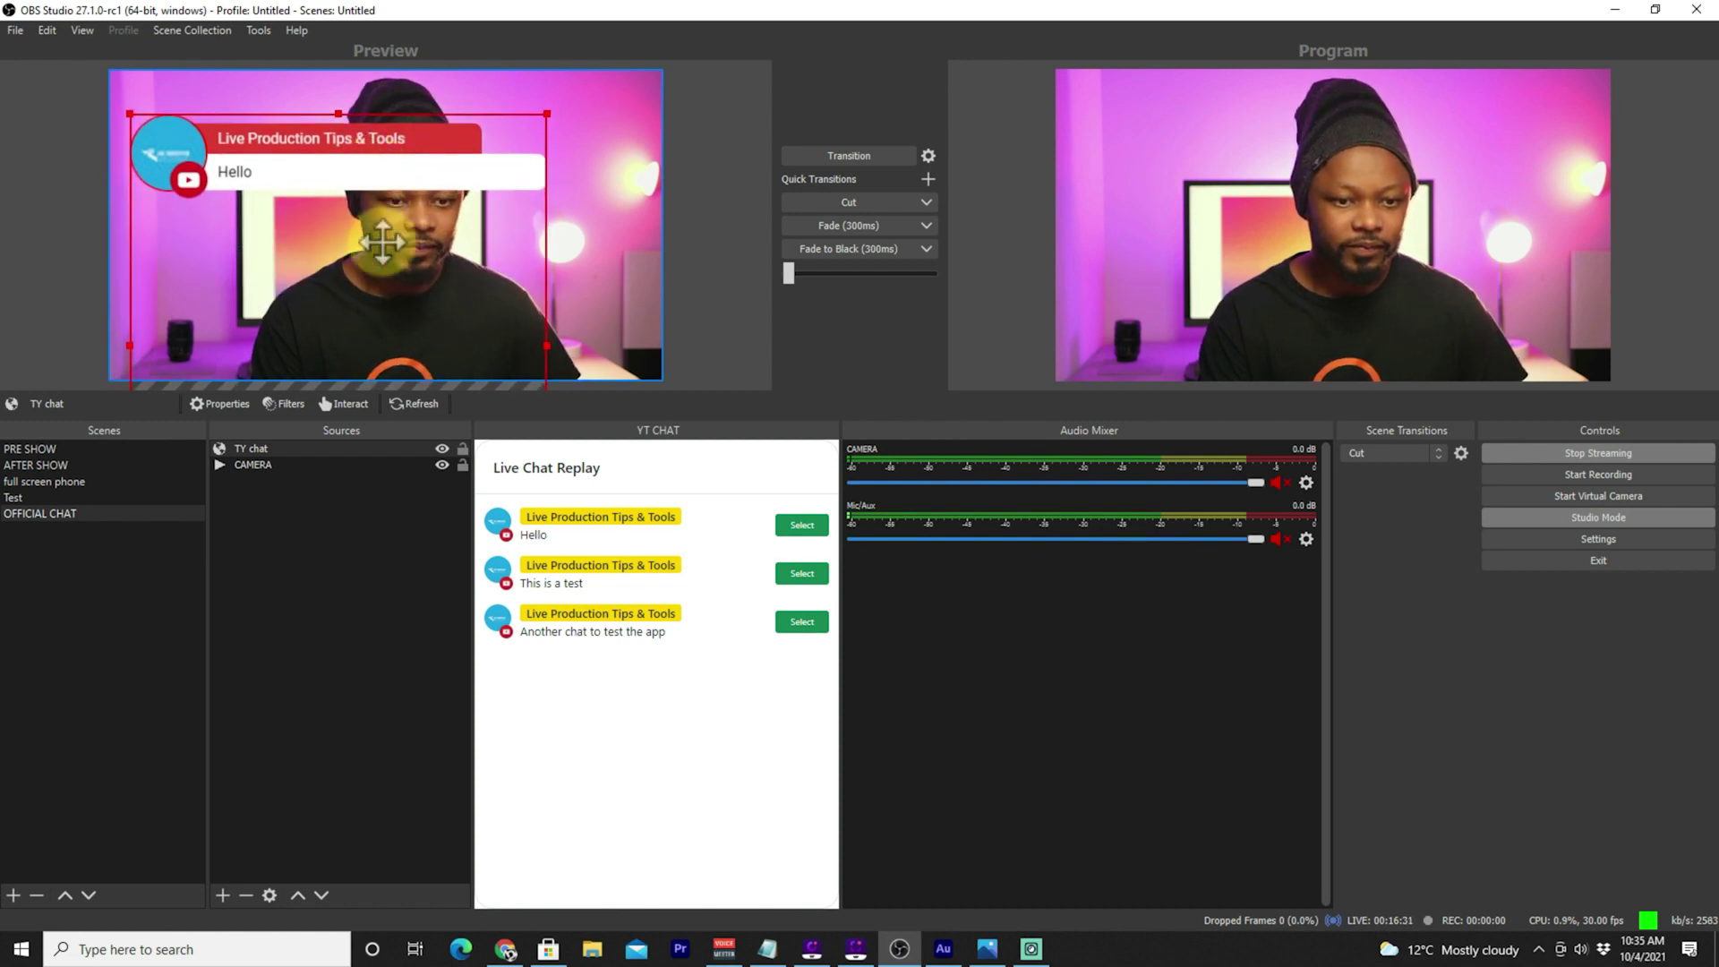
left_click_drag(541, 343, 397, 328)
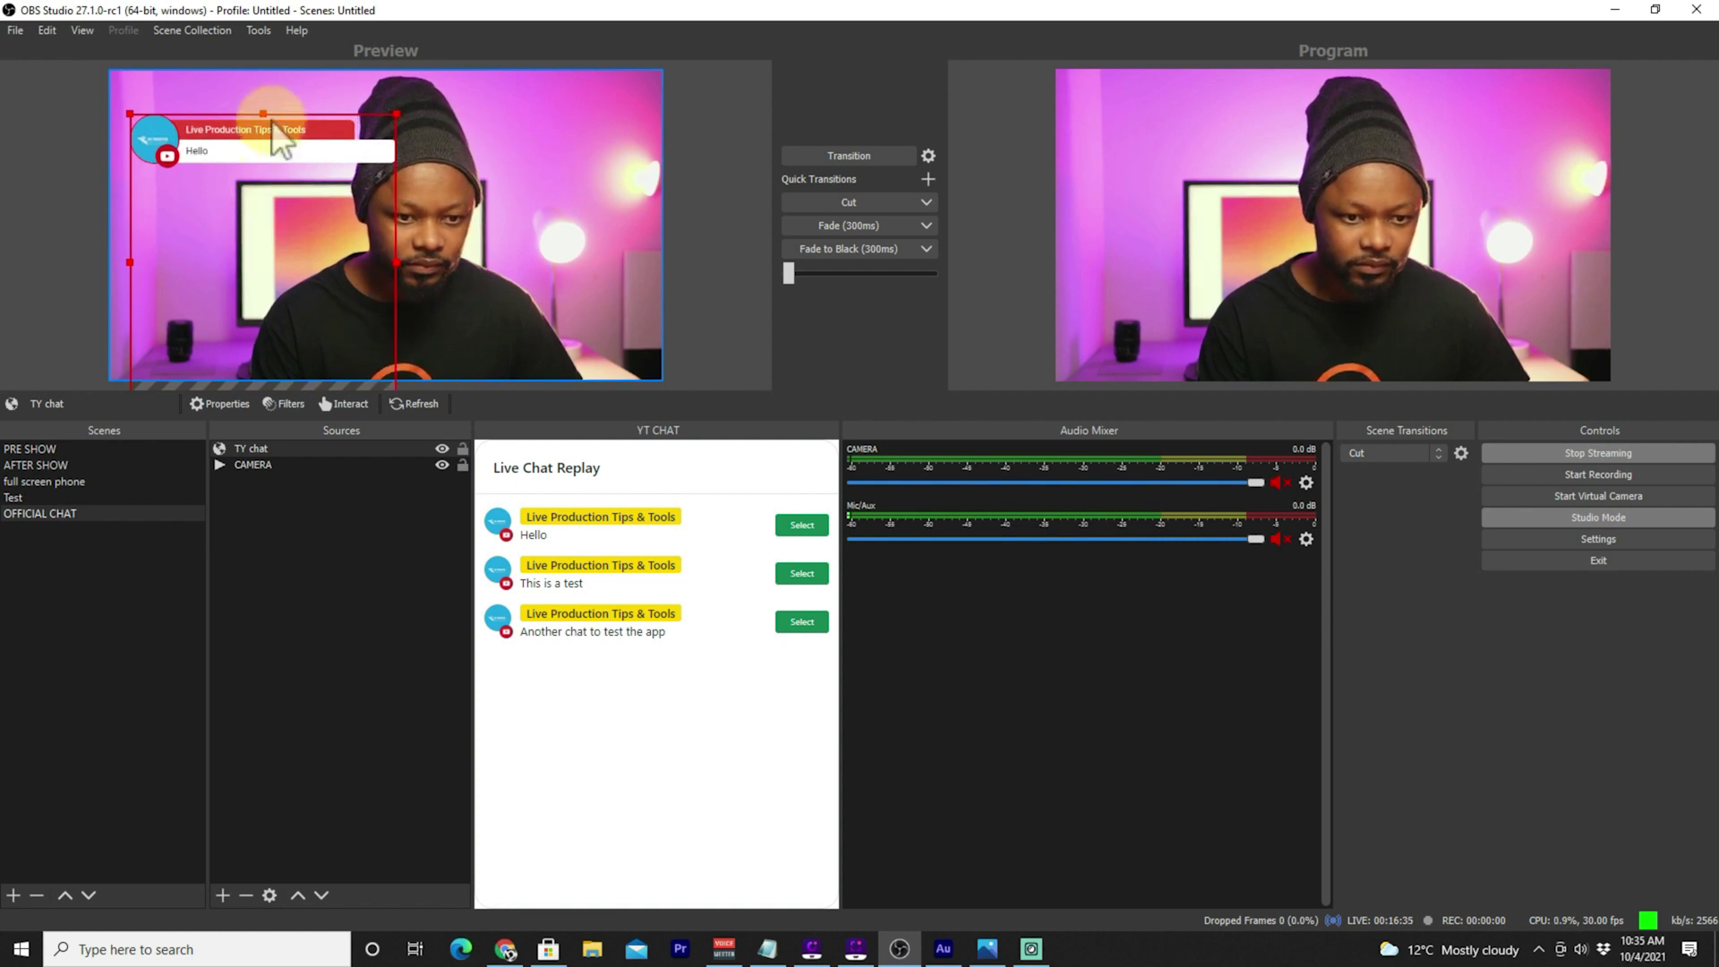
left_click_drag(272, 126, 267, 332)
left_click(717, 268)
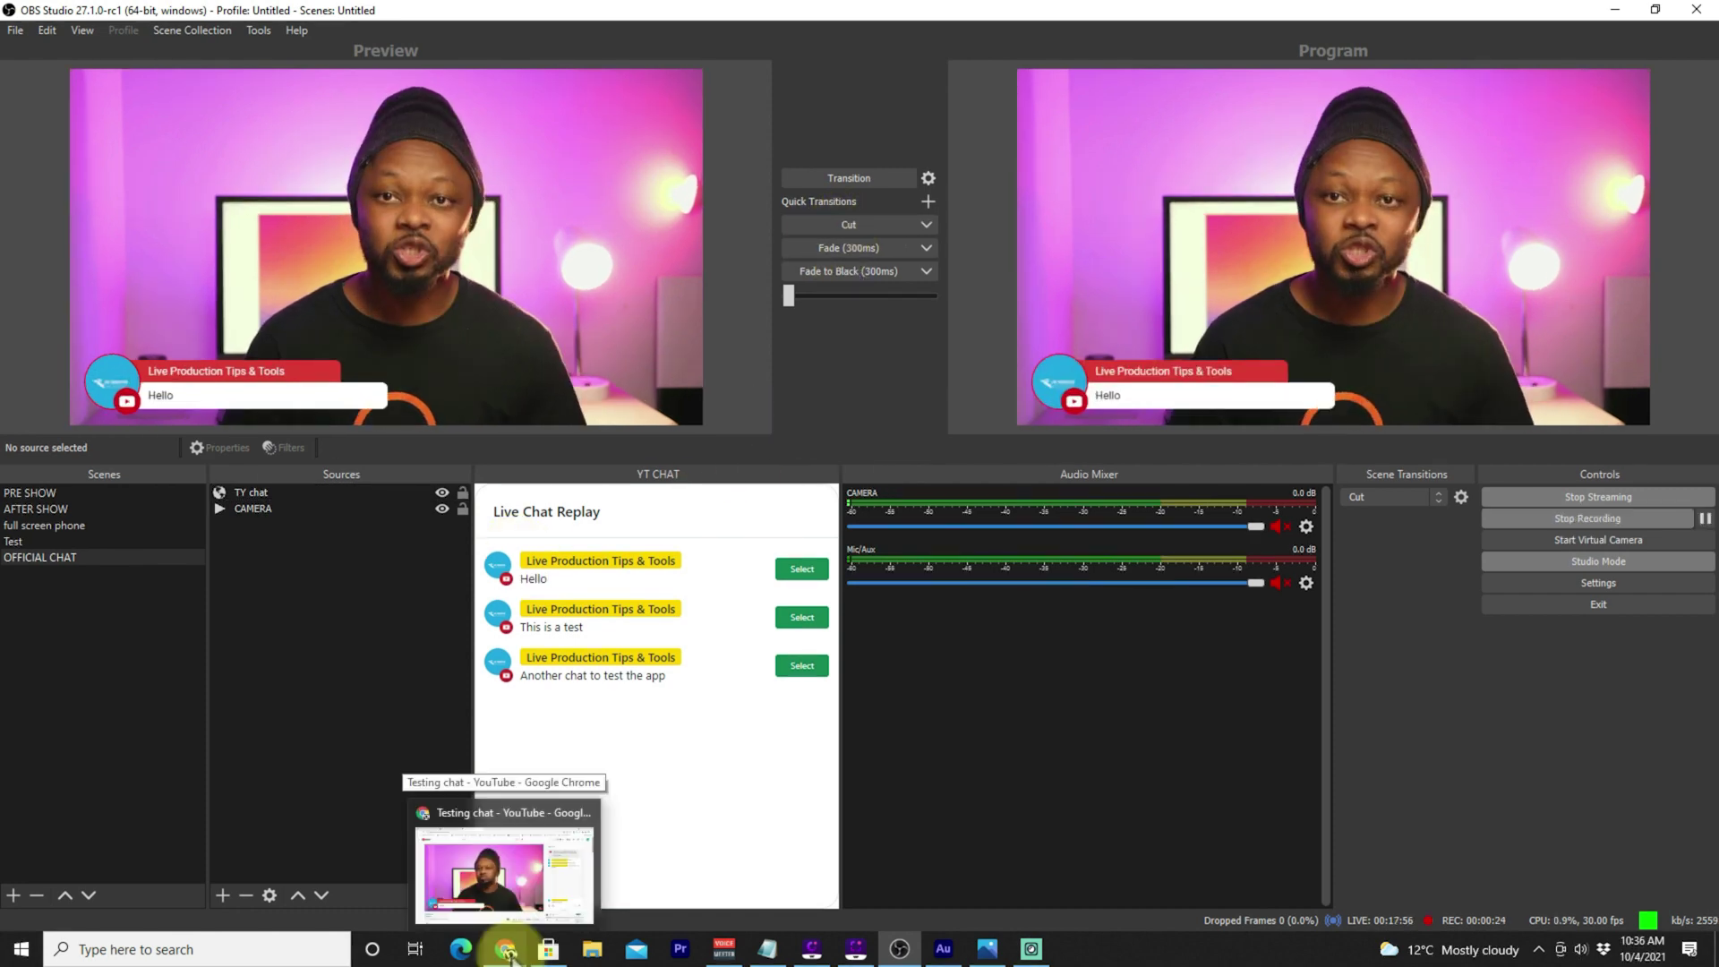
left_click(508, 952)
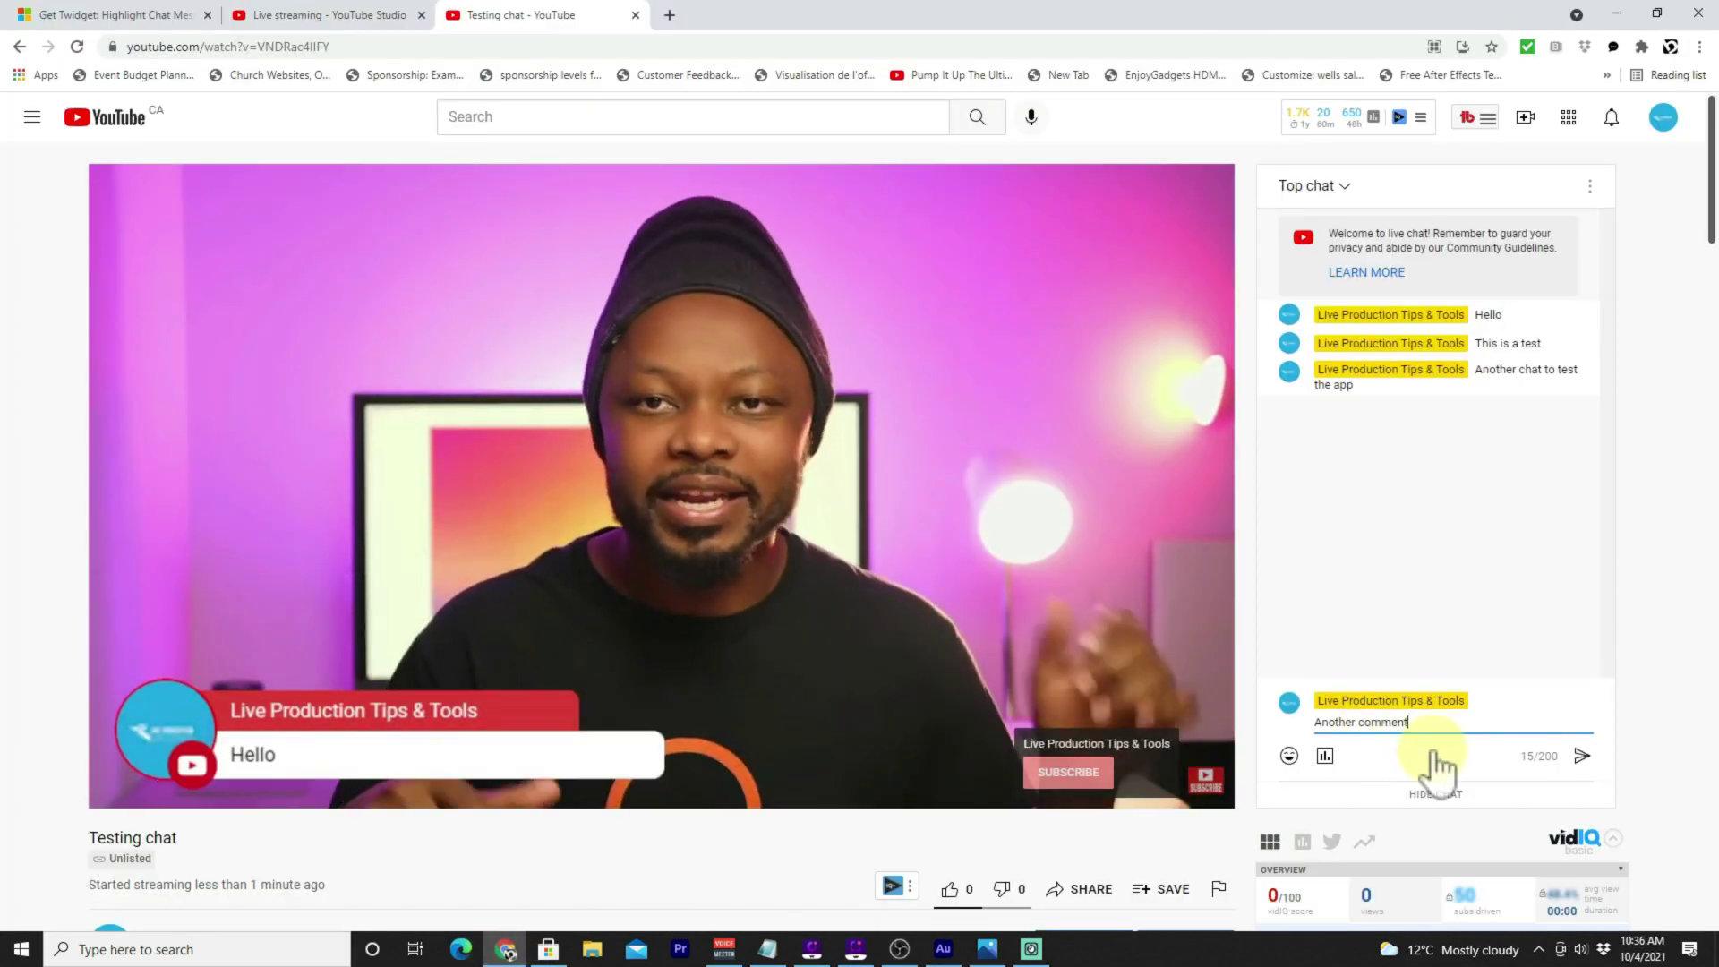
- Post 'Another comment Helloooooooooooooooooo' to the YouTube live chat, then return to OBS
type("Hellooo")
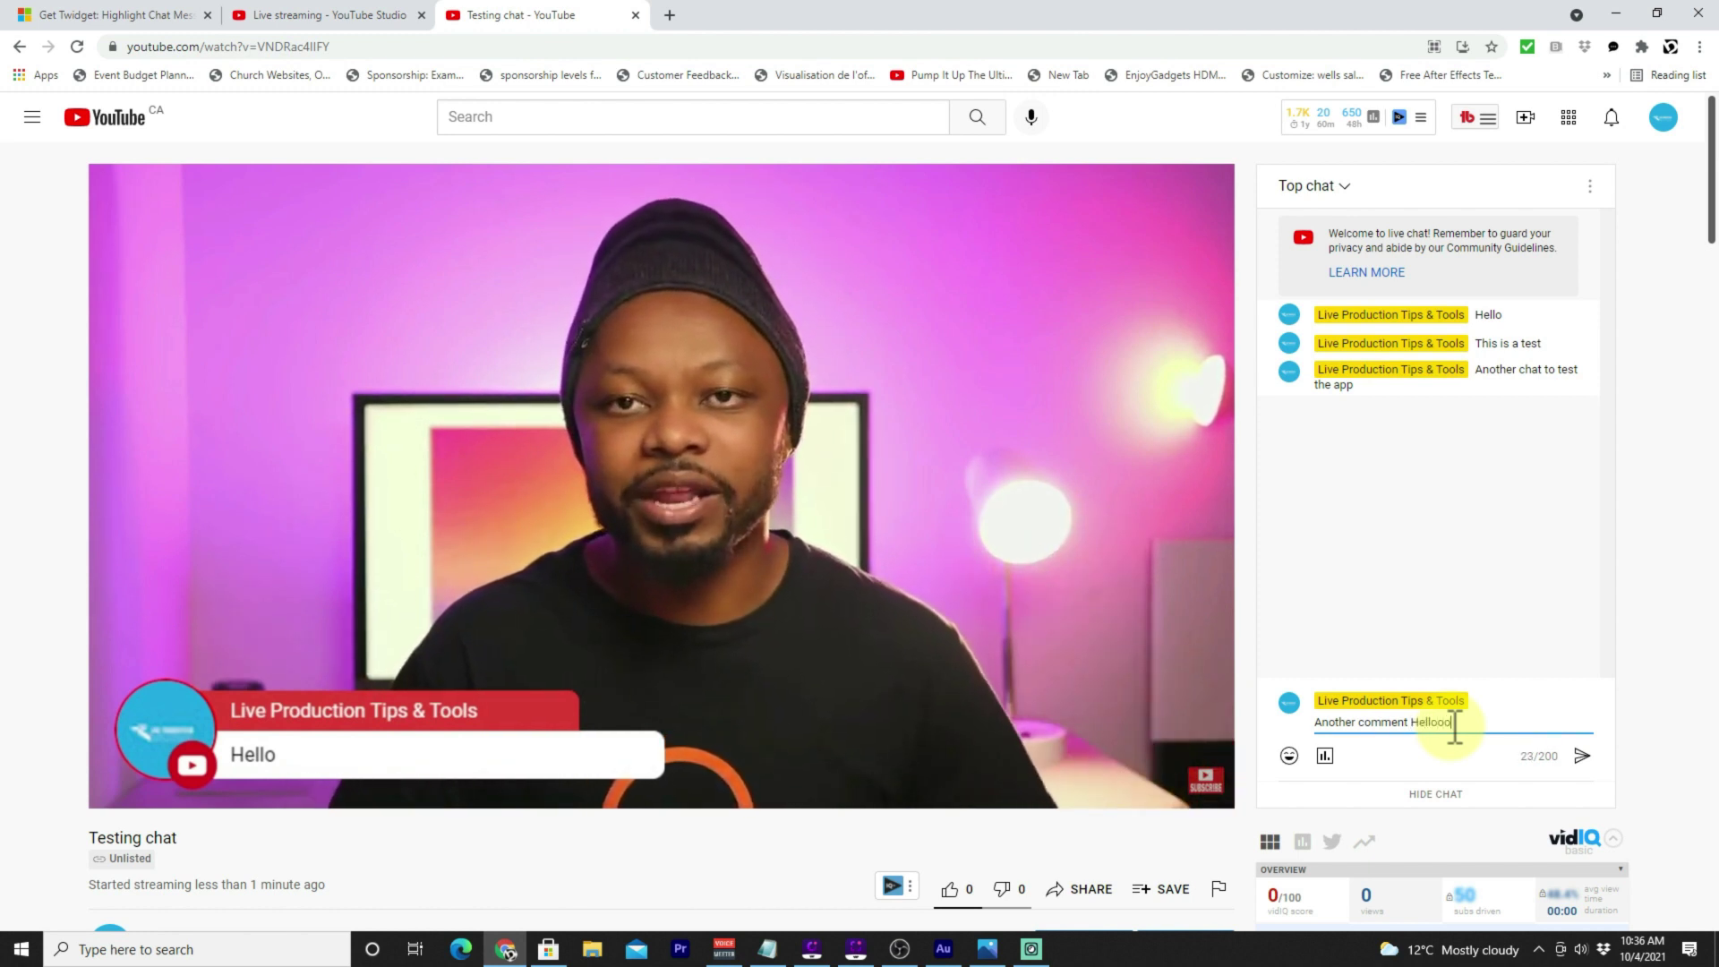
type("ooooooooooooooo")
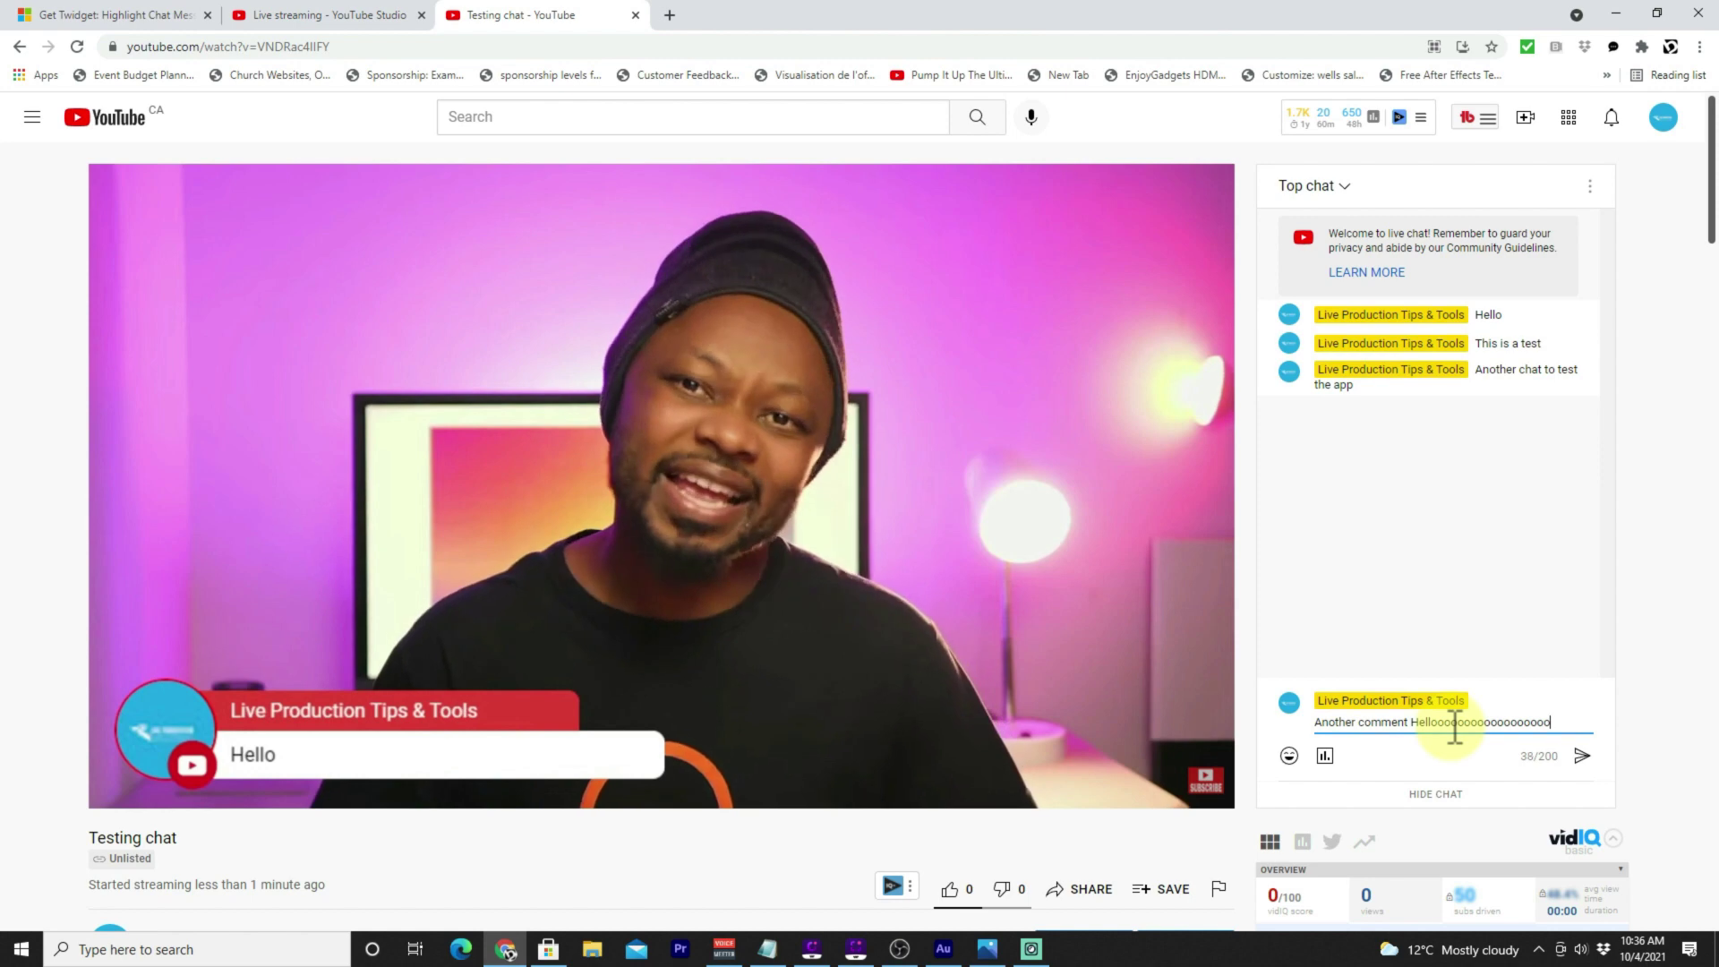
left_click(1581, 757)
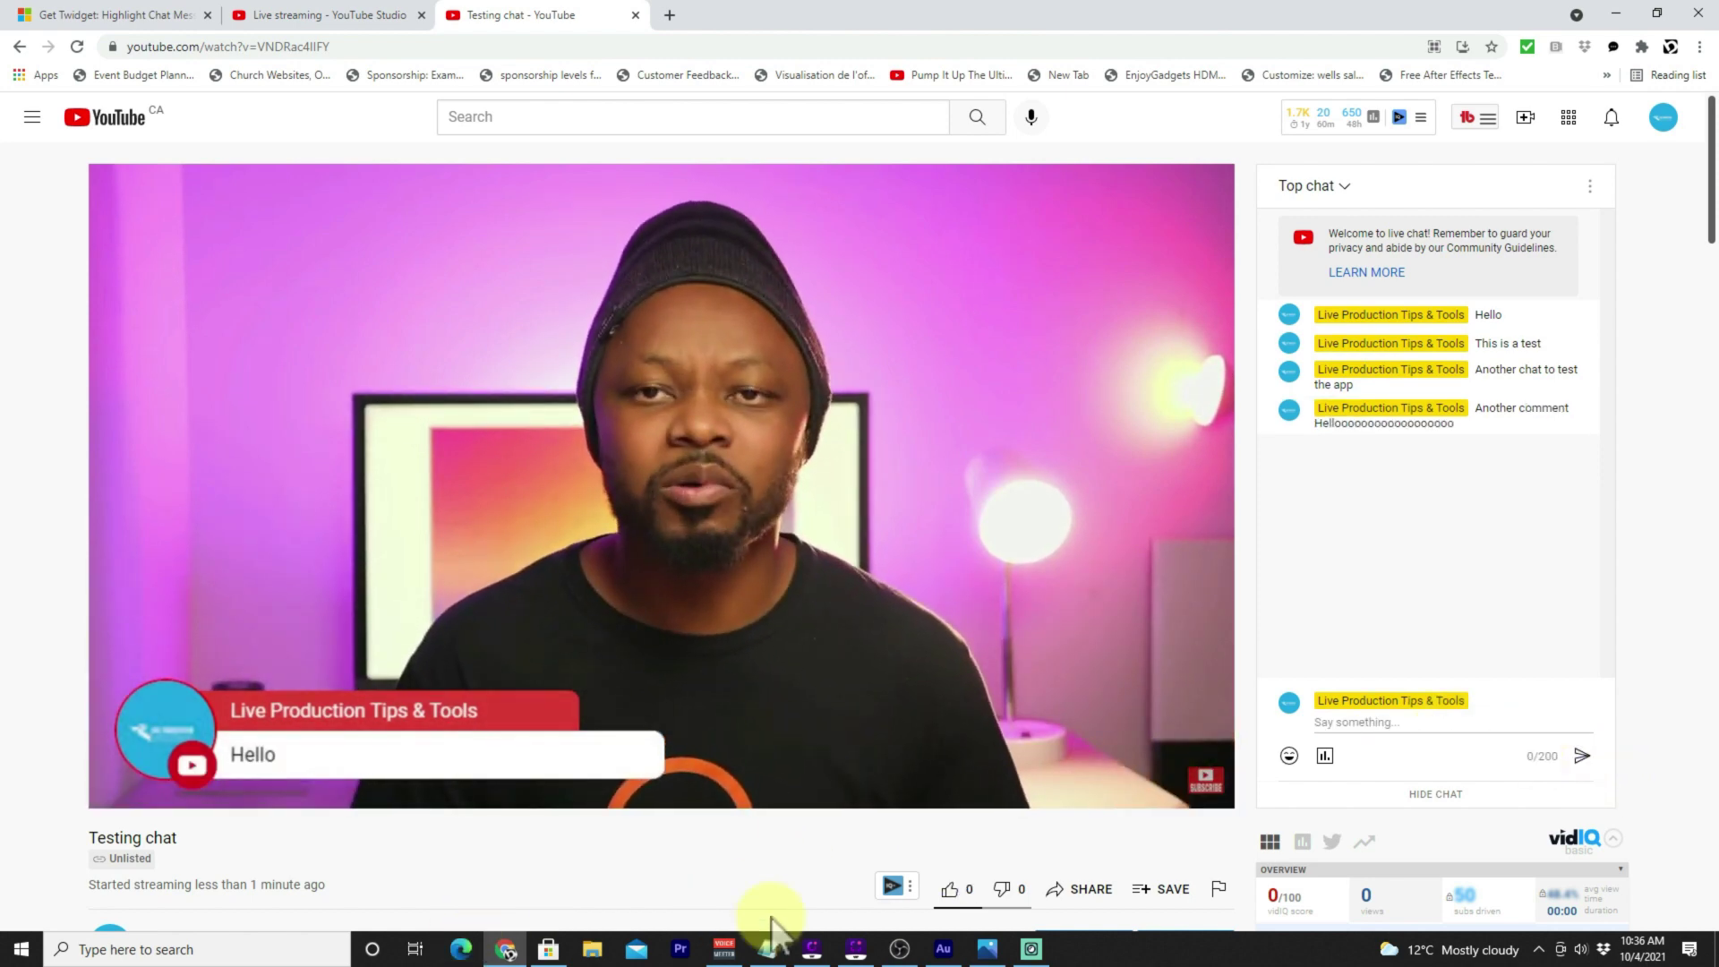
left_click(896, 949)
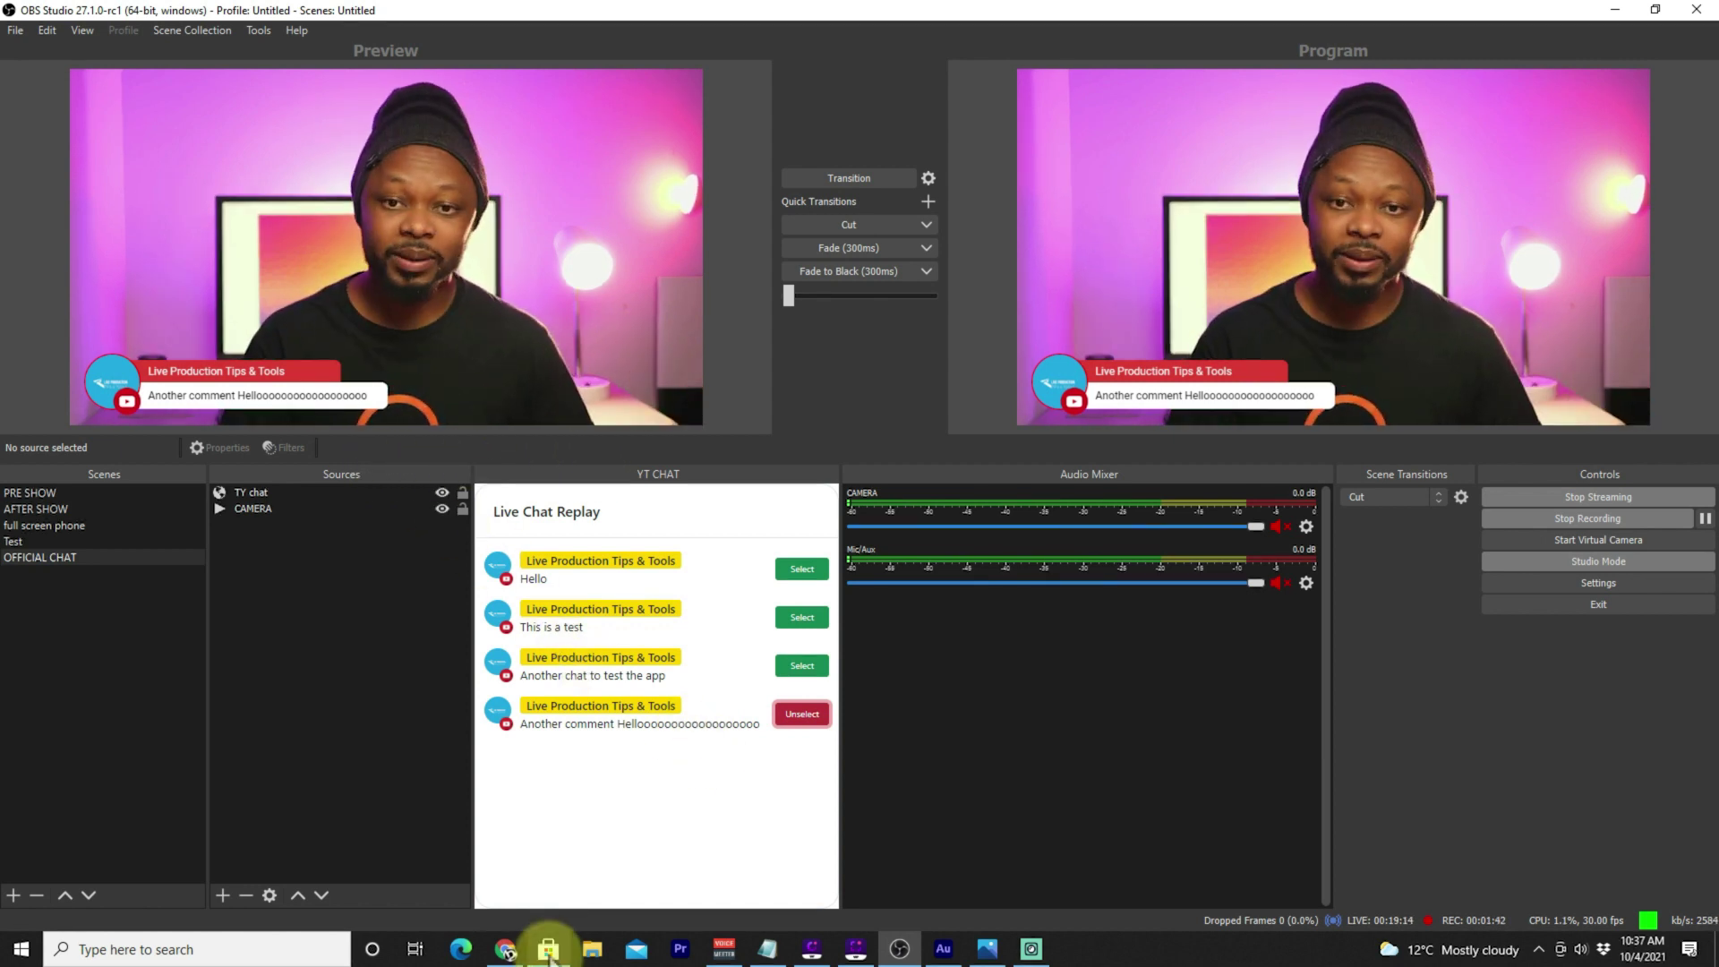
- Check that the YouTube stream's live video shows the 'Another comment Hellooo…' overlay
left_click(505, 950)
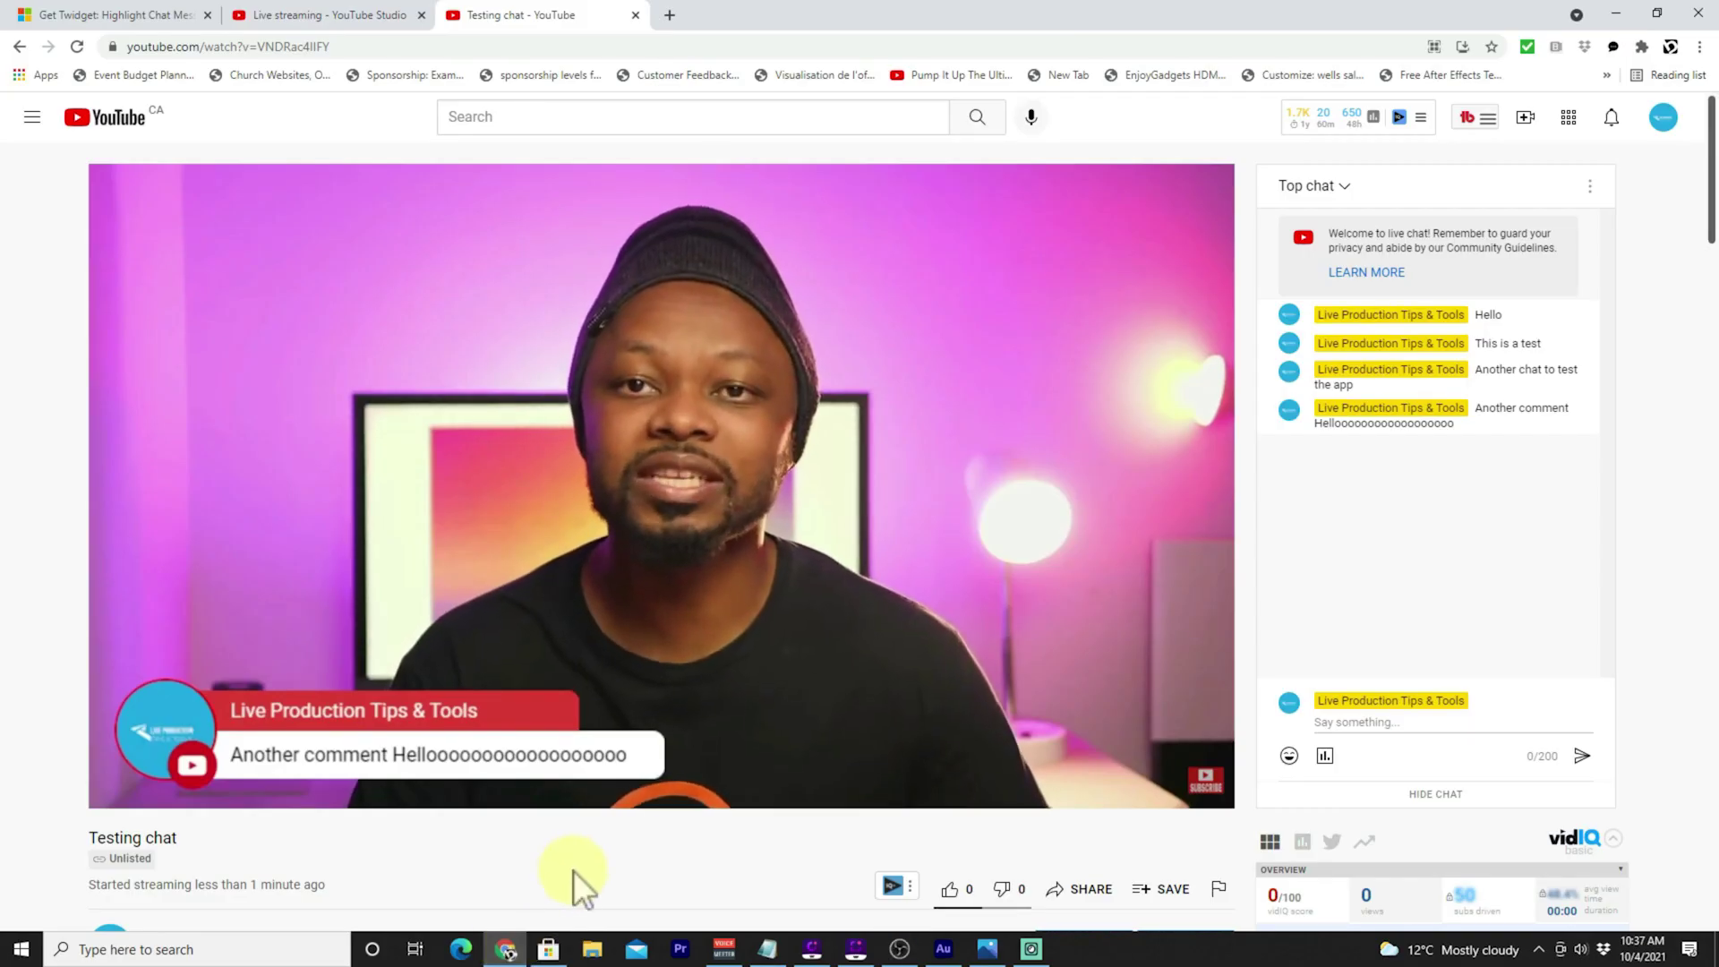